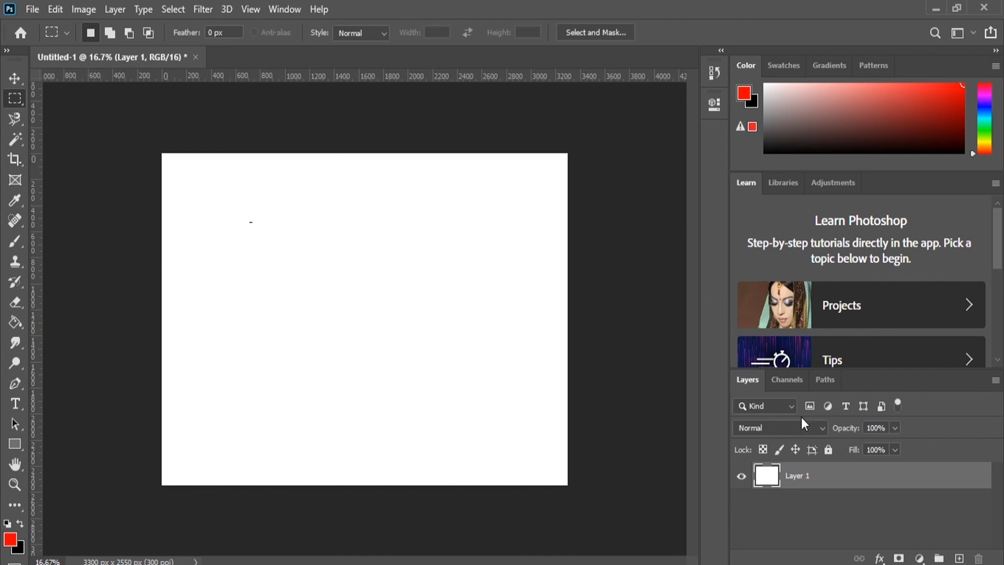
Reset the Essentials workspace to its default layout.
left_click(286, 9)
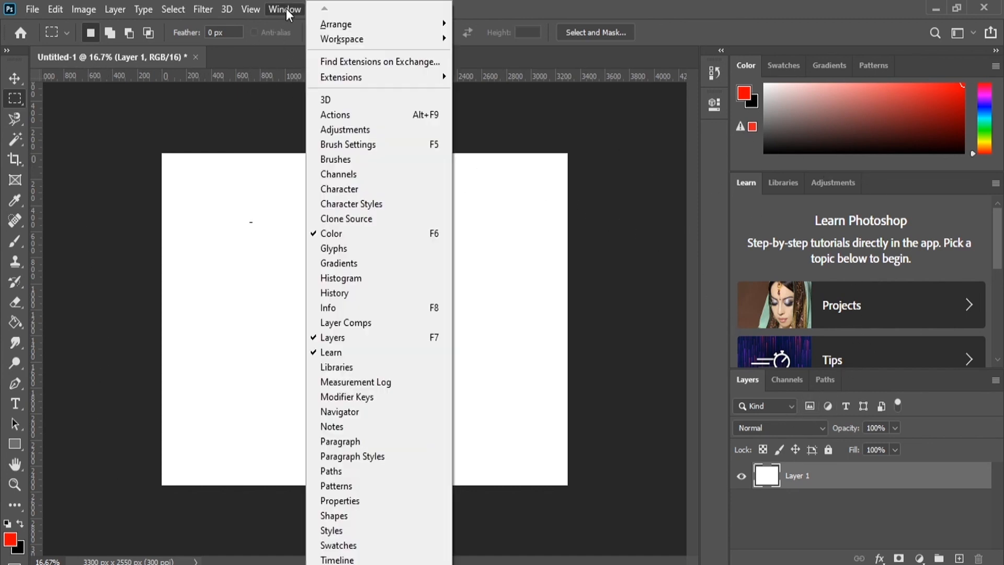
mouse_move(406, 38)
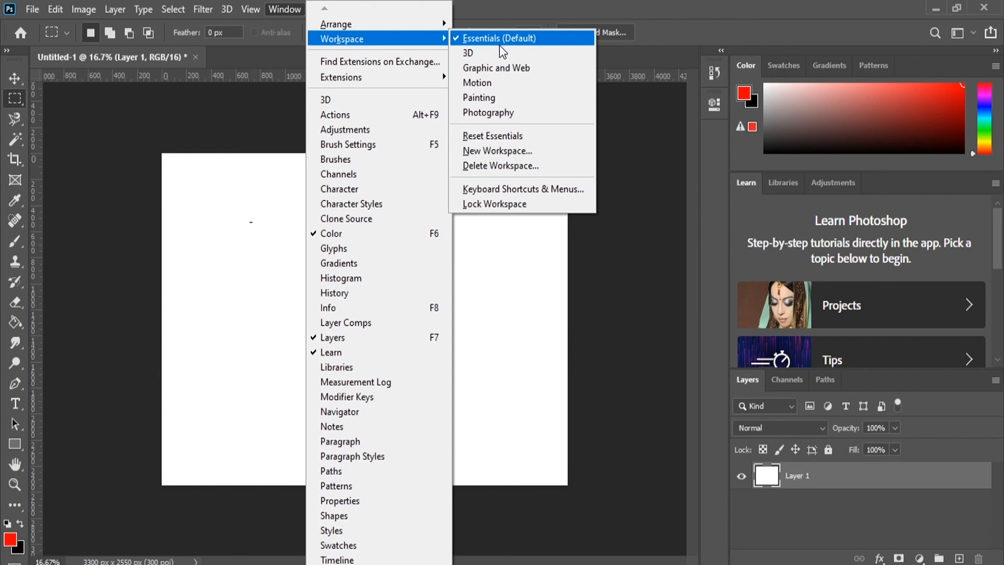
left_click(504, 135)
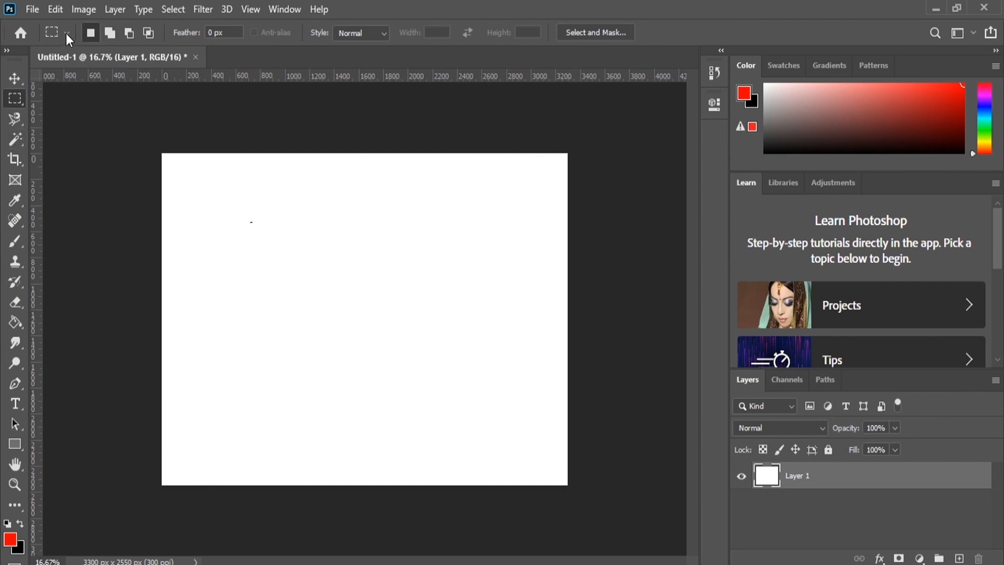
Activate several toolbox tools one after another, from the Lasso to the Pen, to examine their options, ending on the Move tool.
left_click(16, 114)
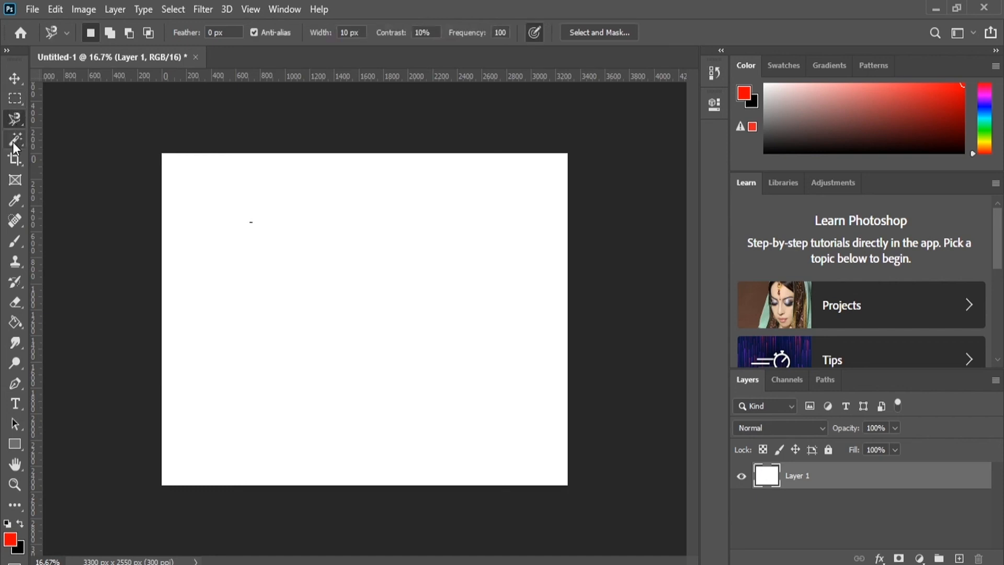
left_click(14, 140)
left_click(15, 159)
left_click(15, 181)
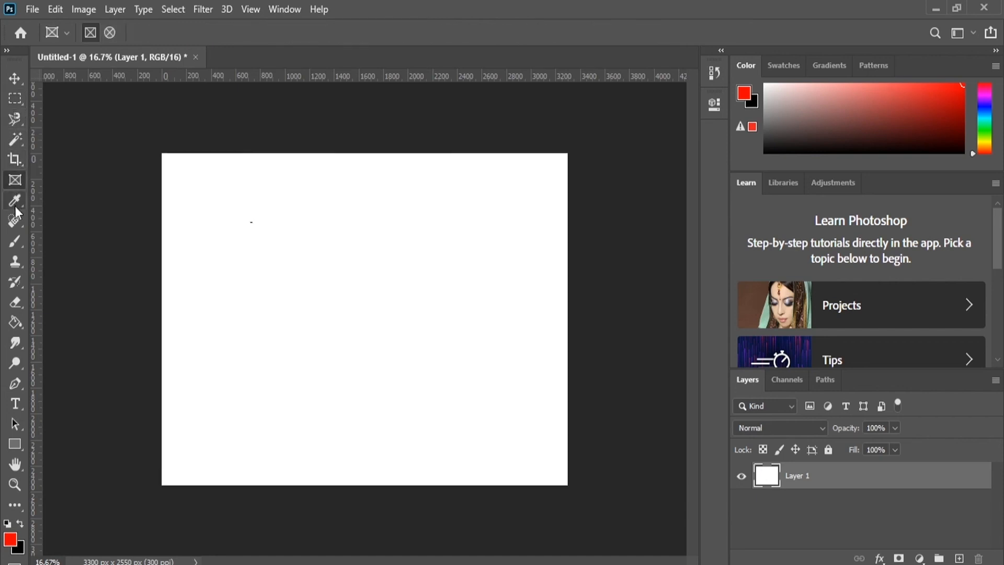
left_click(16, 208)
left_click(15, 240)
left_click(23, 275)
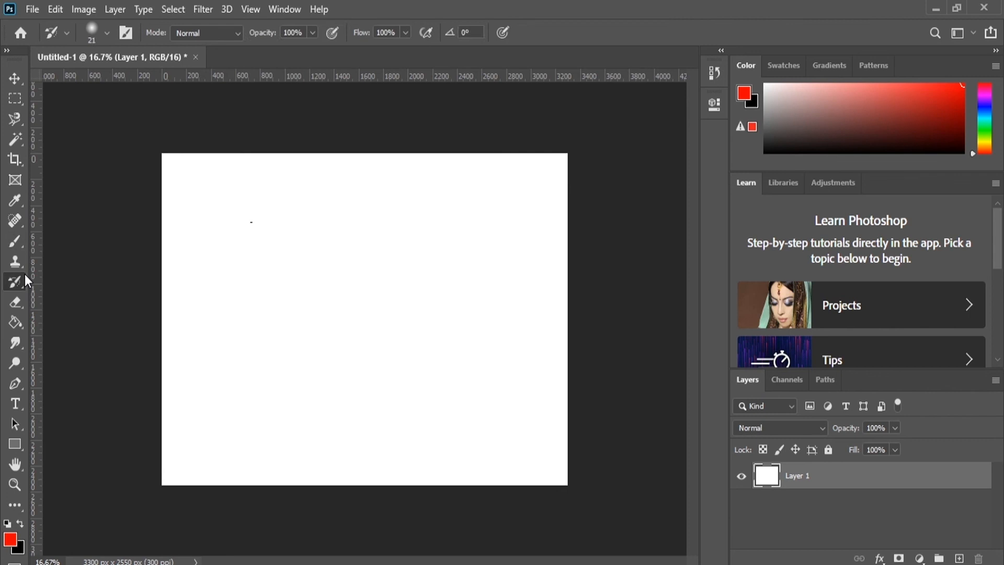
left_click(15, 305)
left_click(15, 344)
left_click(15, 363)
left_click(17, 402)
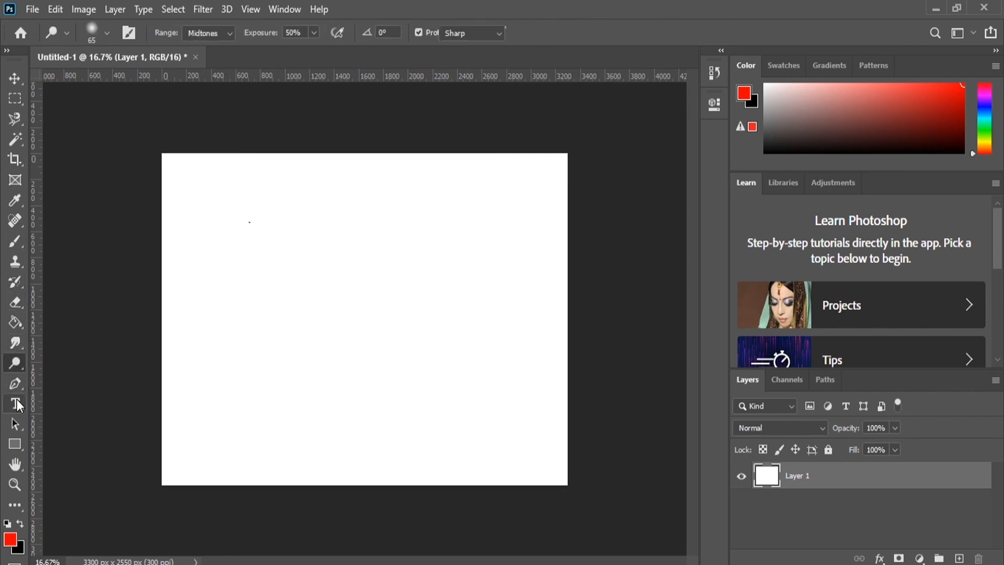
left_click(16, 384)
left_click(15, 78)
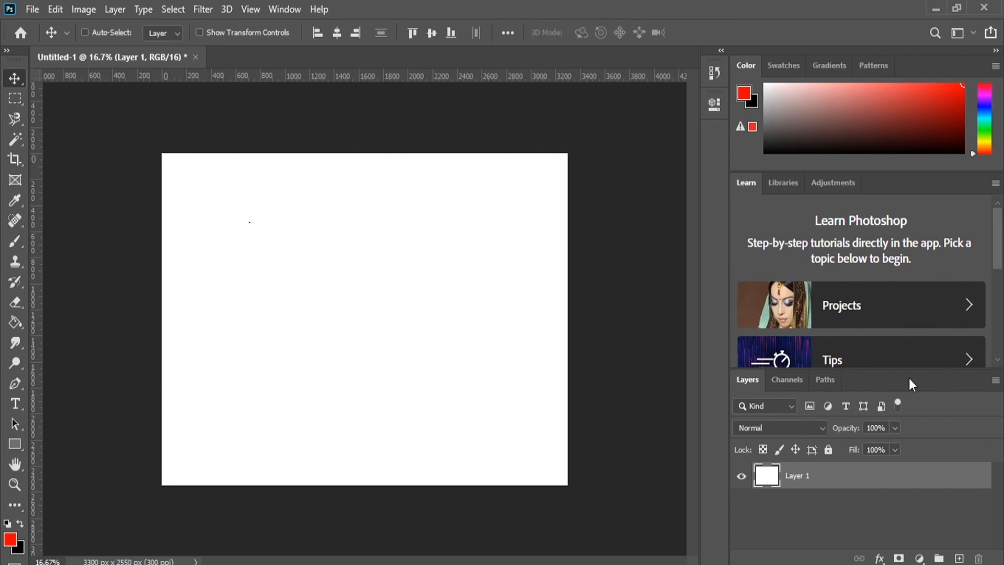
Move the Layers, Channels and Paths panels into the same group as Color, Swatches, Gradients and Patterns.
left_click_drag(910, 383, 909, 380)
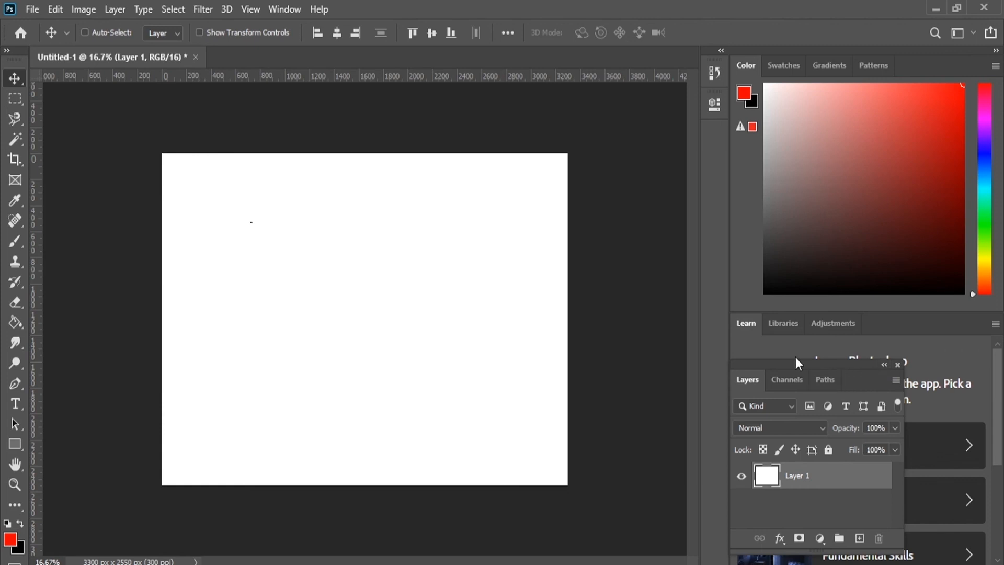
left_click_drag(817, 372, 840, 559)
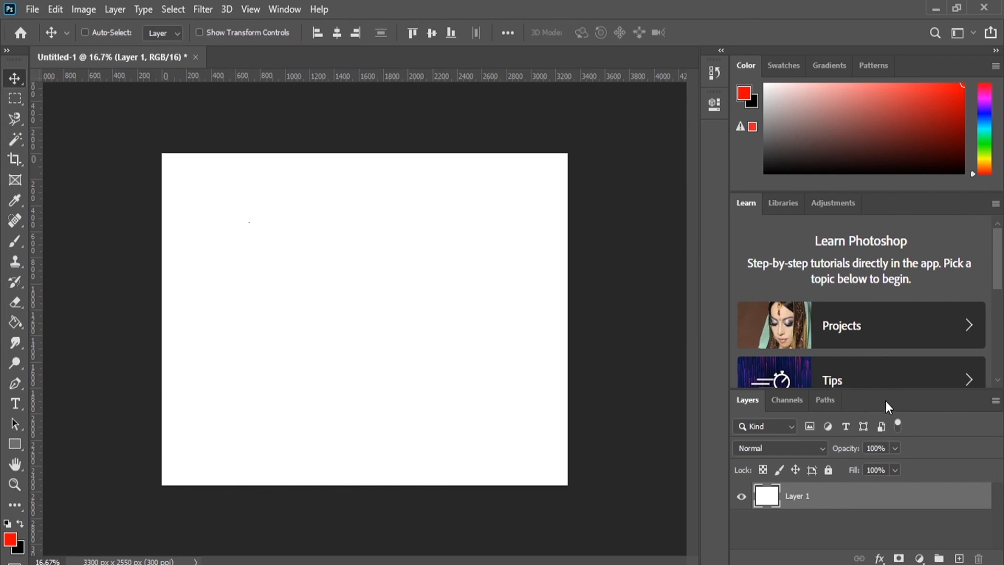
left_click_drag(885, 402, 694, 218)
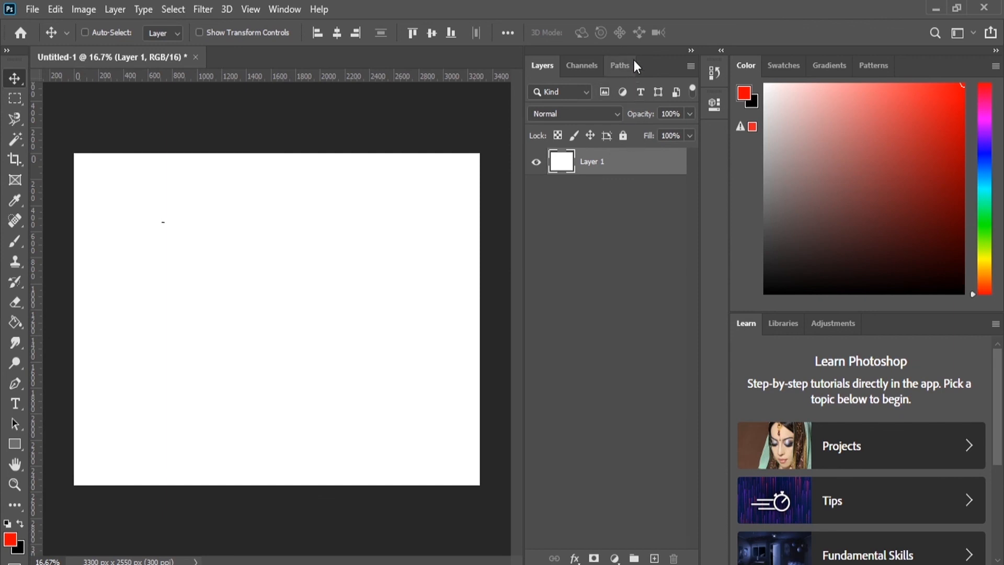
left_click_drag(649, 67, 912, 67)
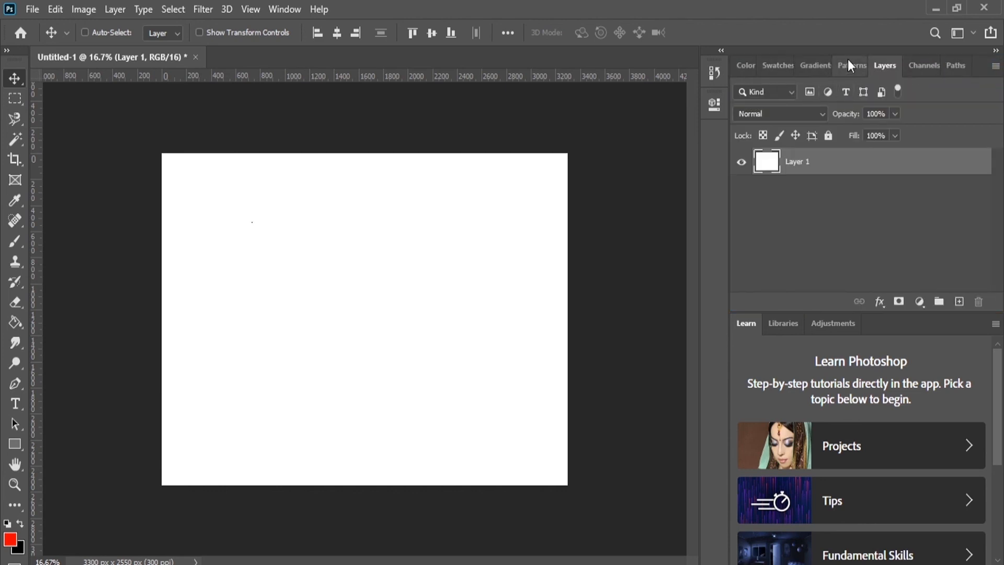
View the Color, Swatches, Gradients, Patterns, Layers and Channels panels of the combined group in turn.
left_click(743, 69)
left_click(783, 63)
left_click(822, 66)
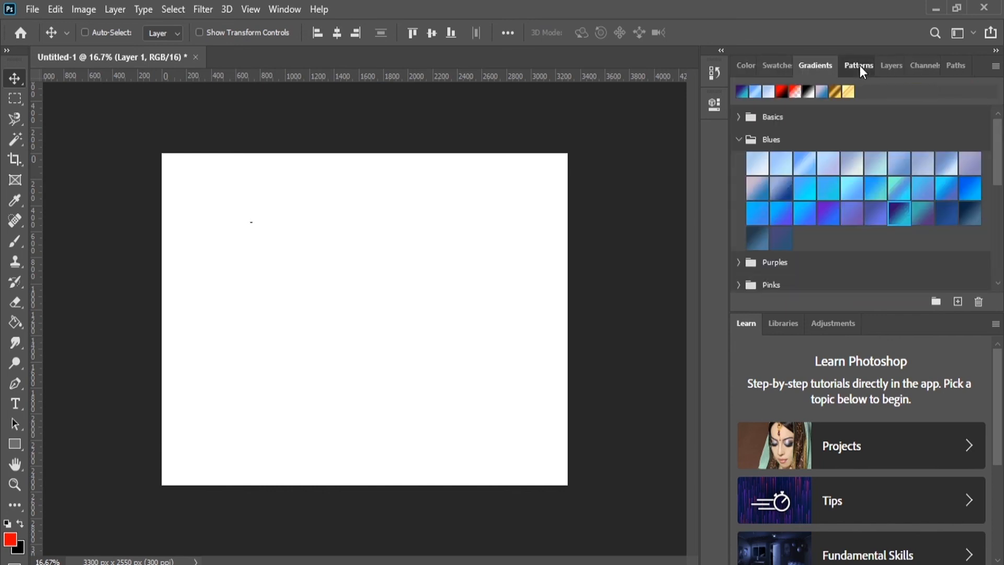
left_click(859, 65)
left_click(897, 67)
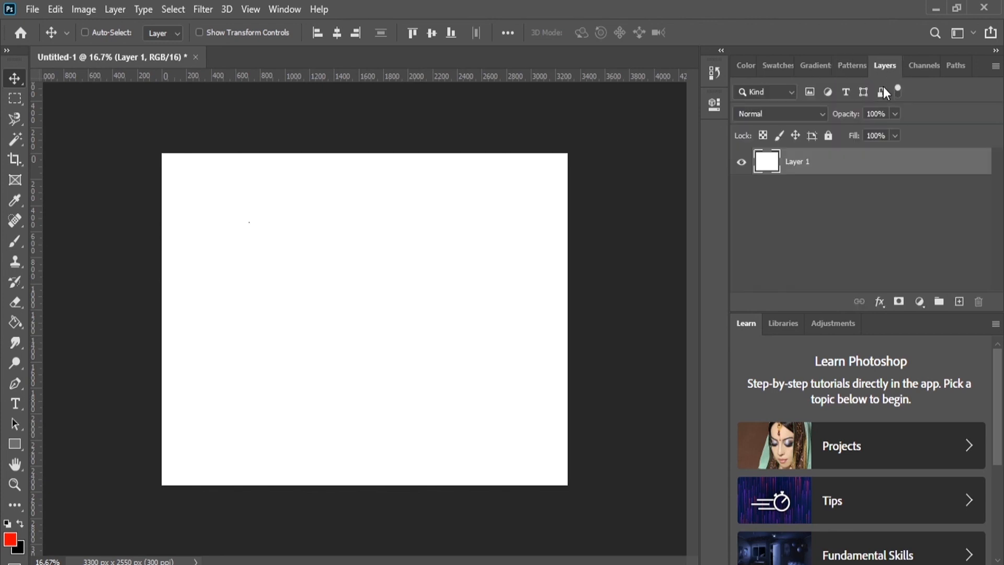
left_click(925, 65)
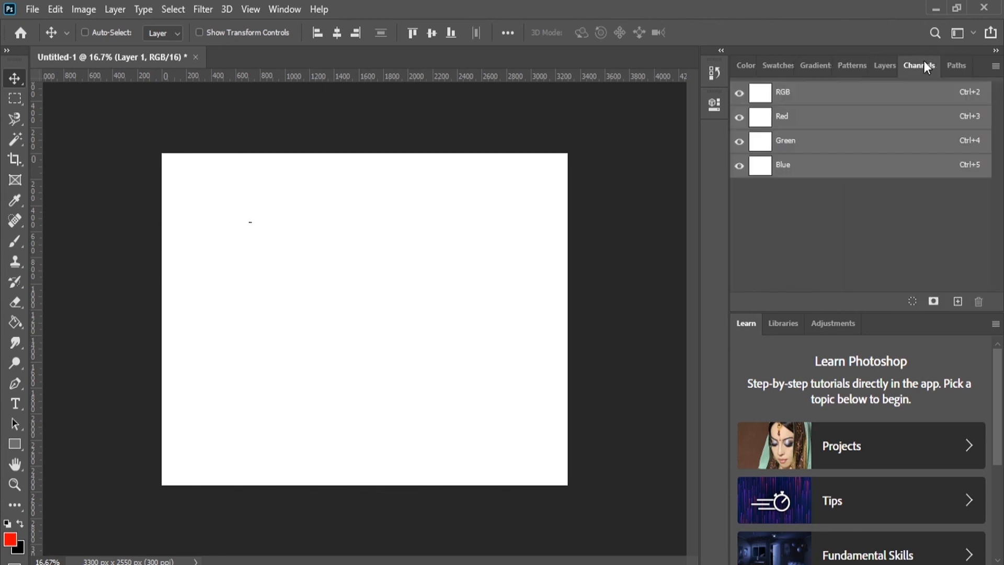
Close the Paths panel in the combined panel group.
left_click(954, 67)
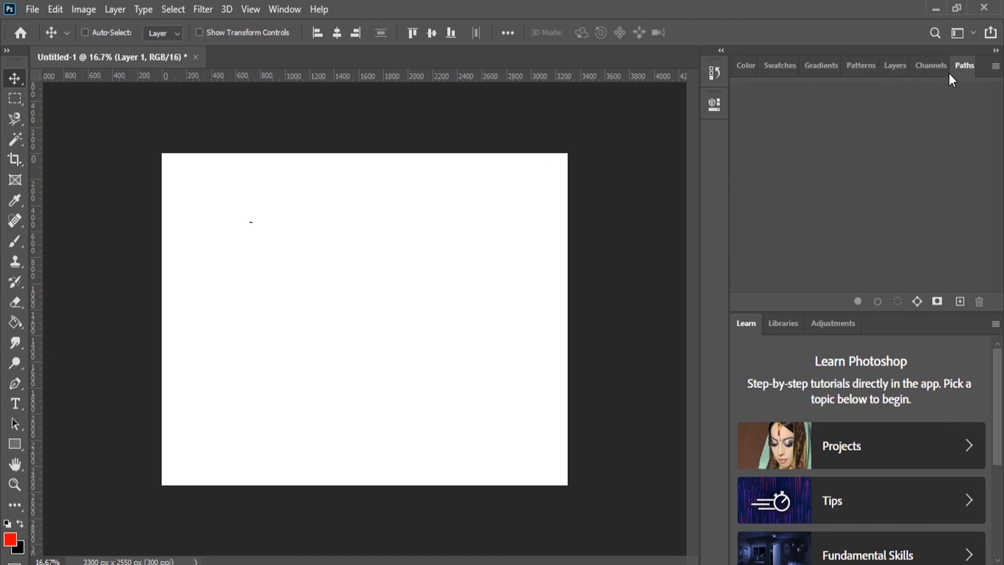
left_click(996, 67)
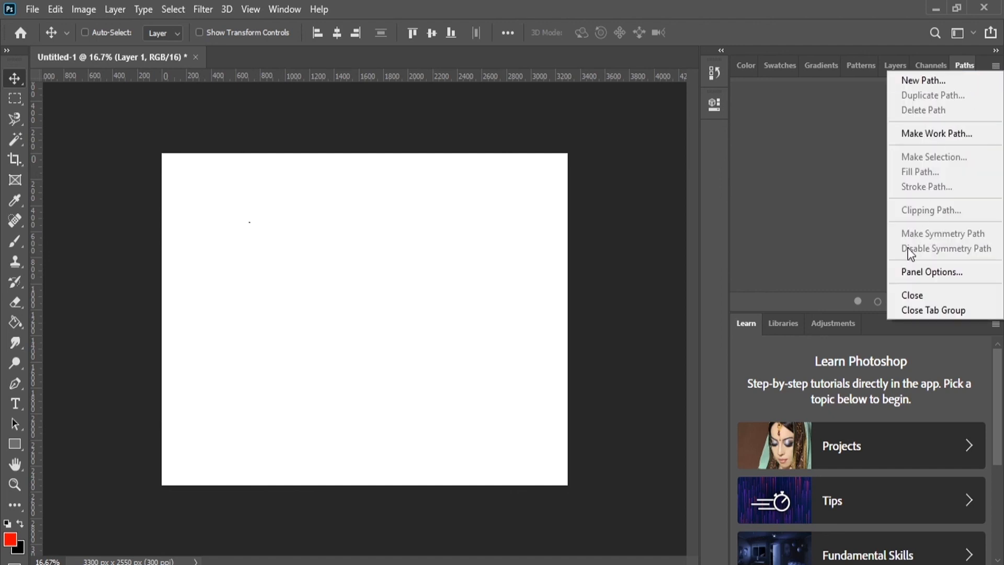
left_click(919, 293)
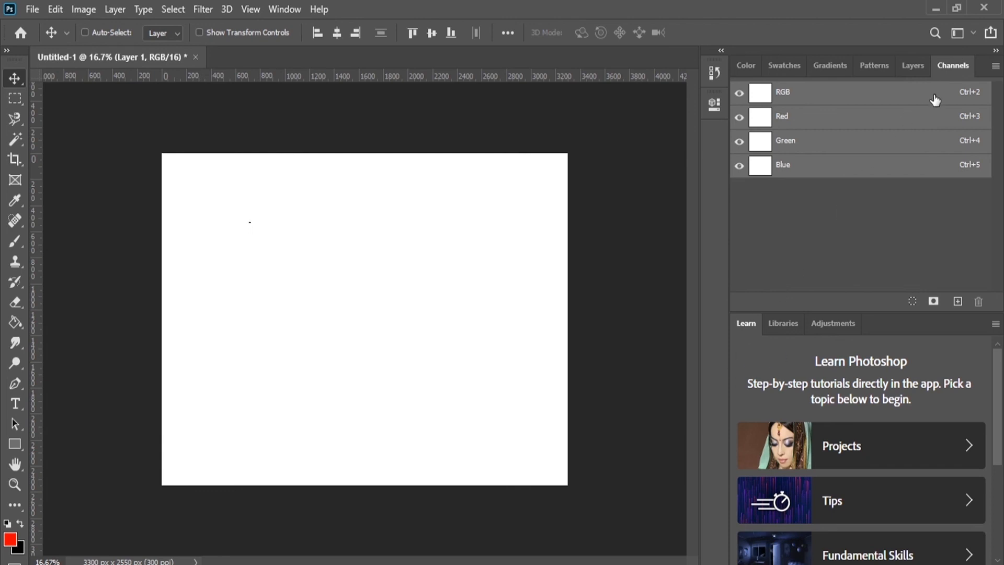
Undock the Learn, Libraries and Adjustments panel group and close the whole group.
left_click(996, 66)
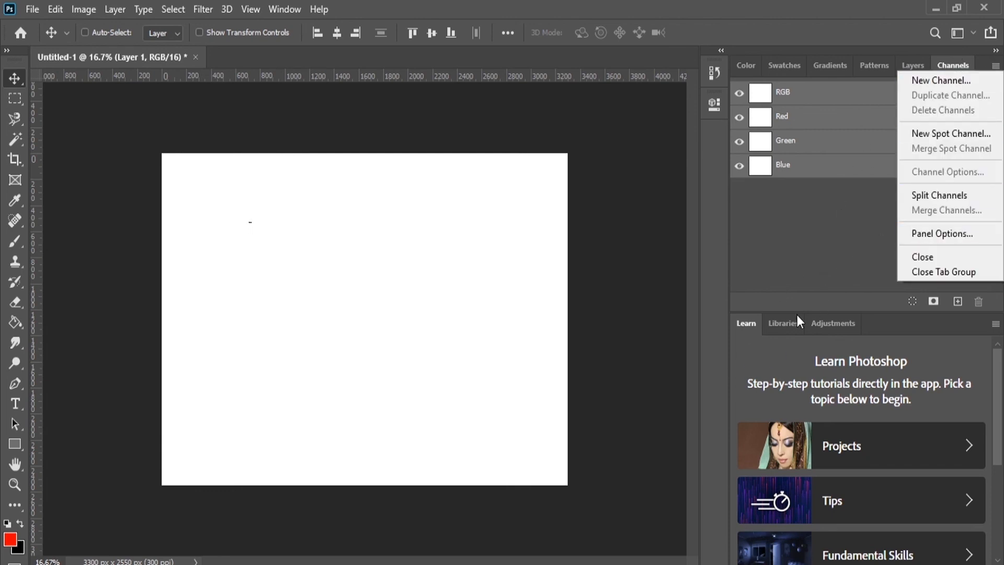
left_click(906, 325)
left_click_drag(903, 331, 618, 221)
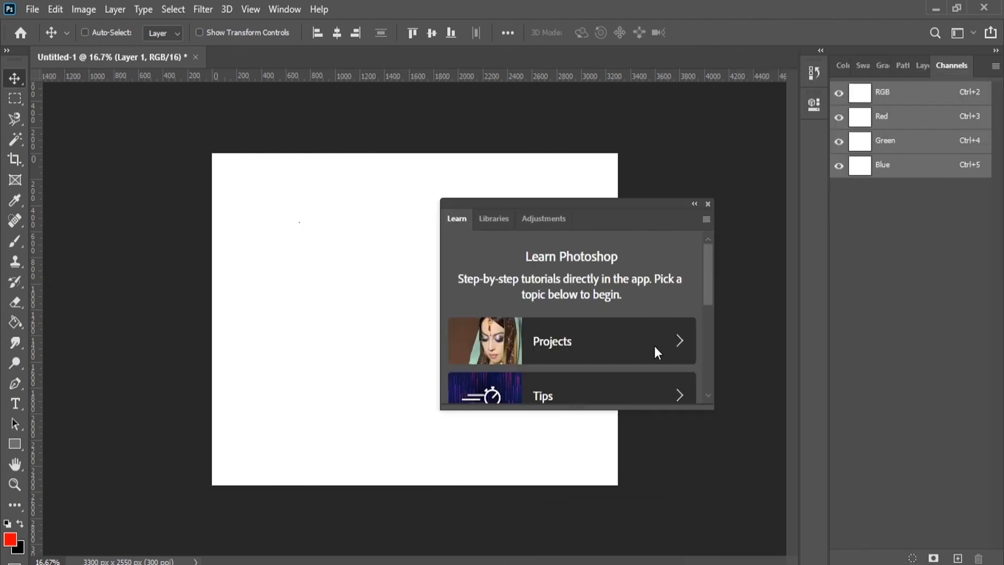
left_click(706, 220)
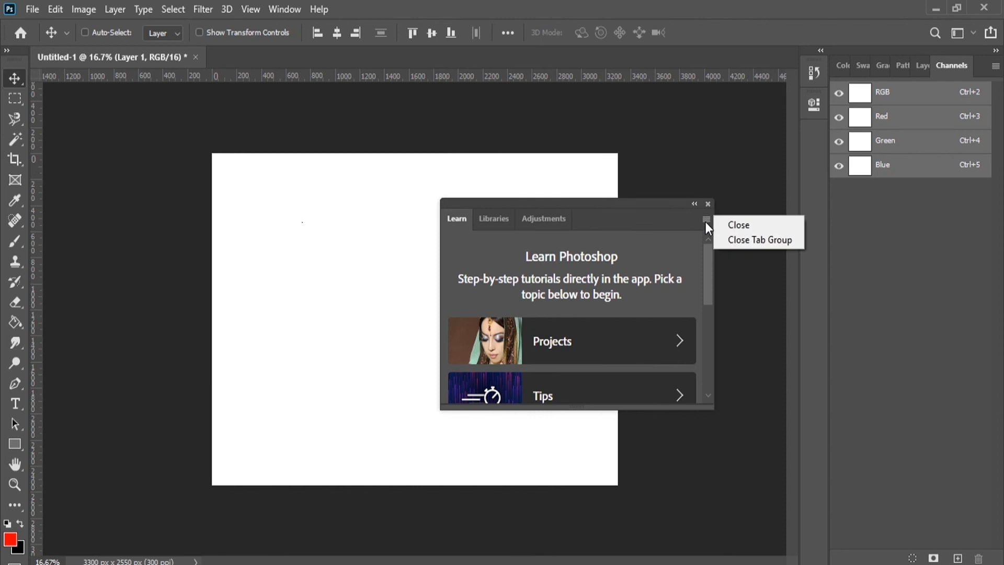
left_click(759, 240)
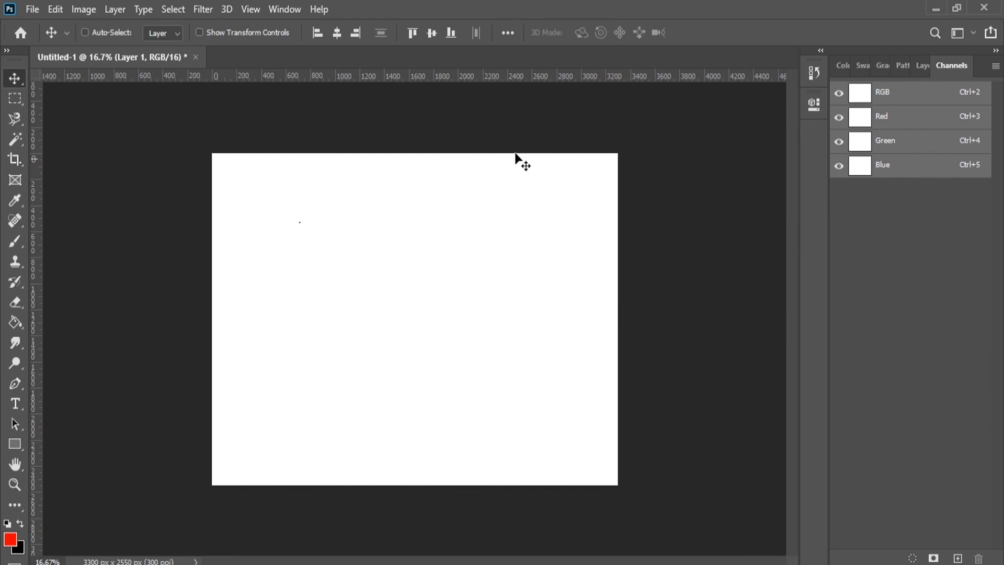
left_click(285, 9)
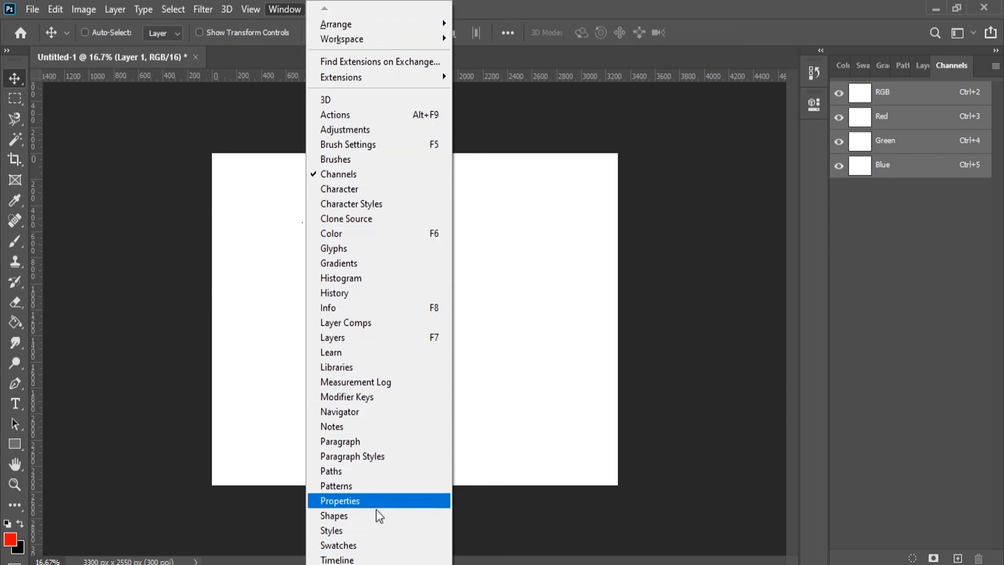
scroll(379, 293, "down", 3)
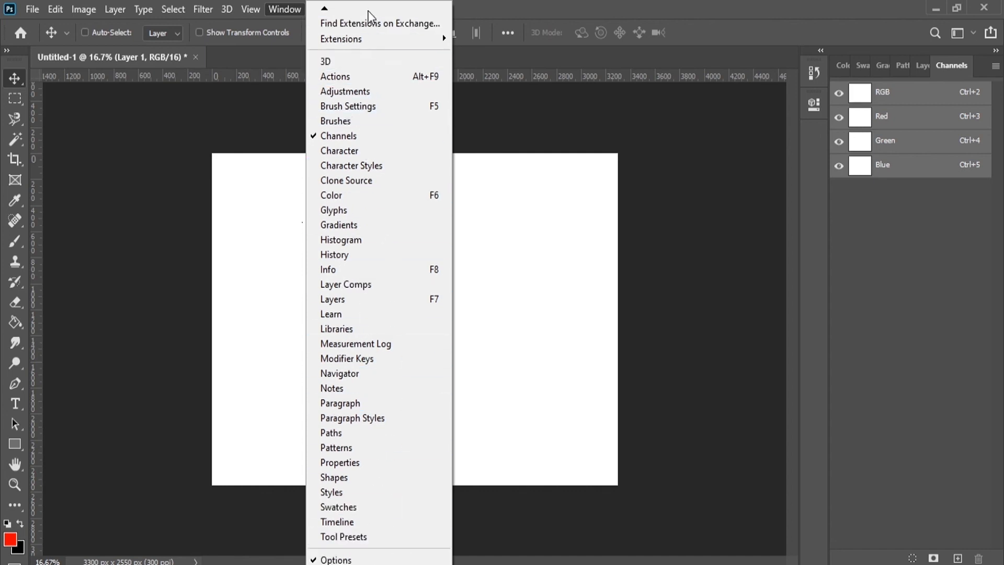
mouse_move(369, 12)
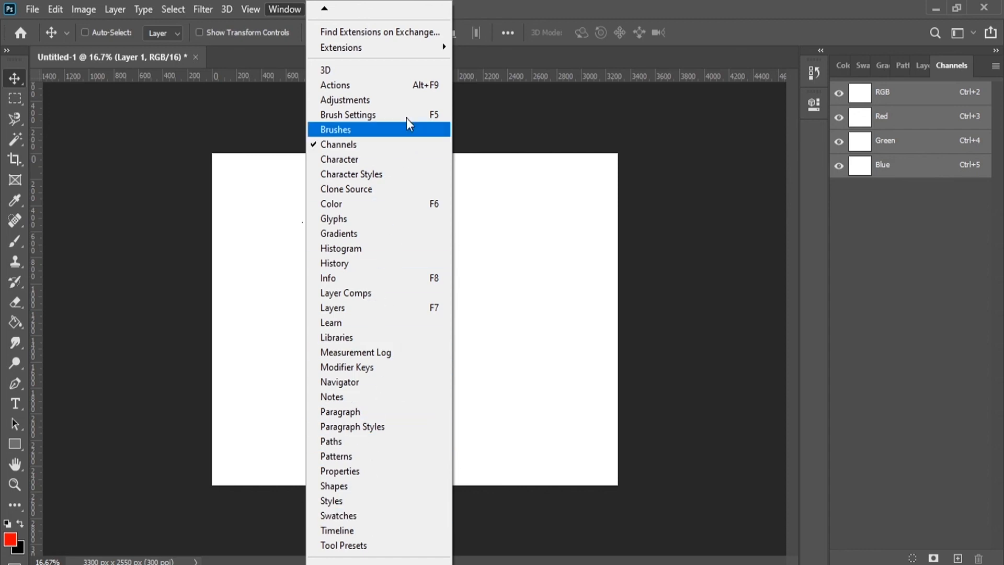
left_click(890, 287)
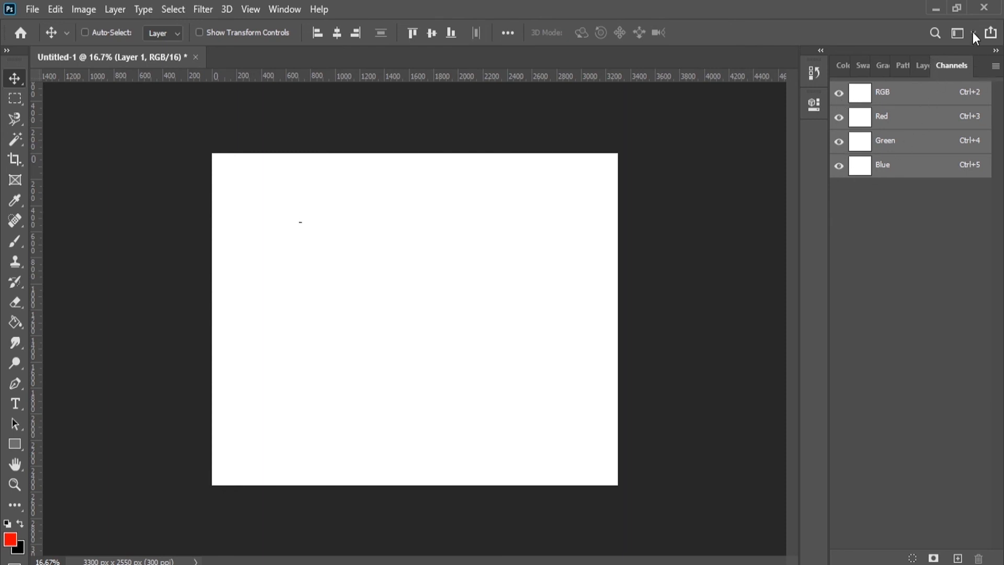
Close the Channels and Patterns panels, keeping the rest of their group open.
left_click(995, 66)
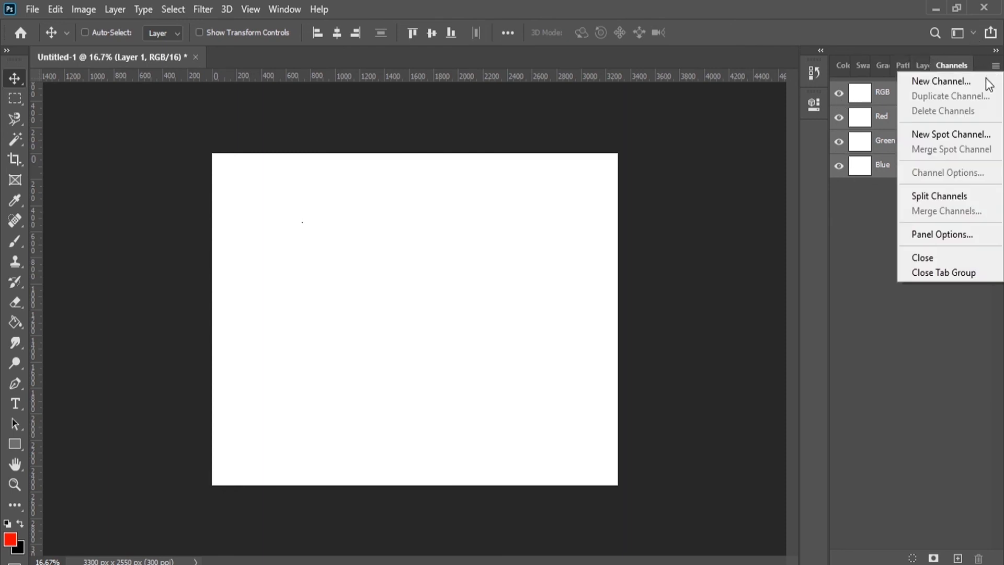
left_click(940, 256)
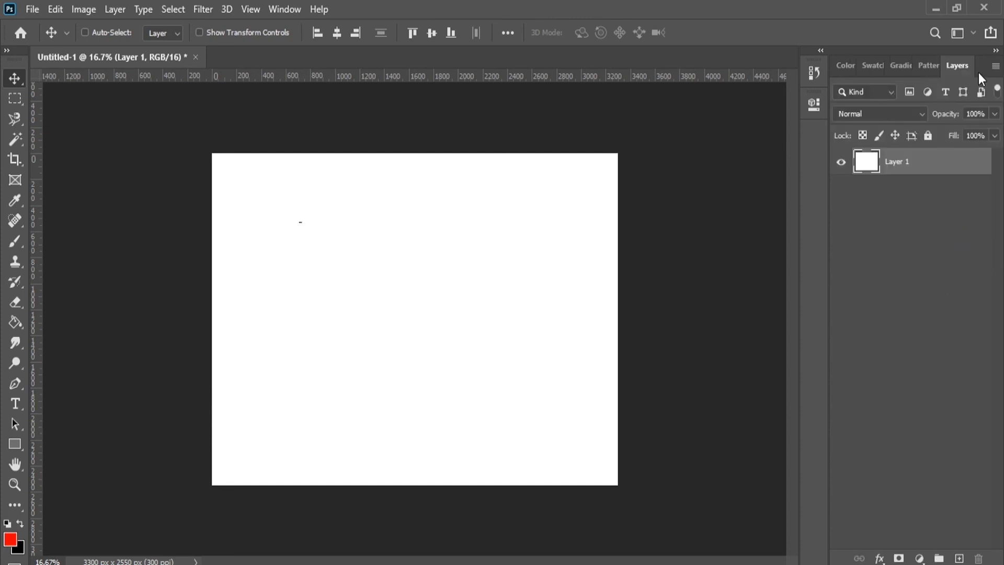
left_click(933, 75)
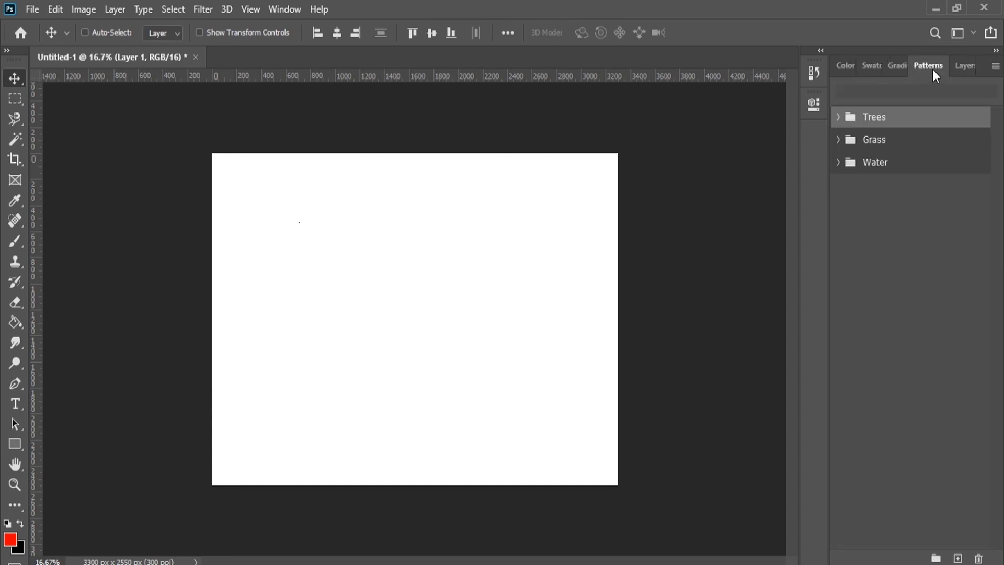
left_click(995, 66)
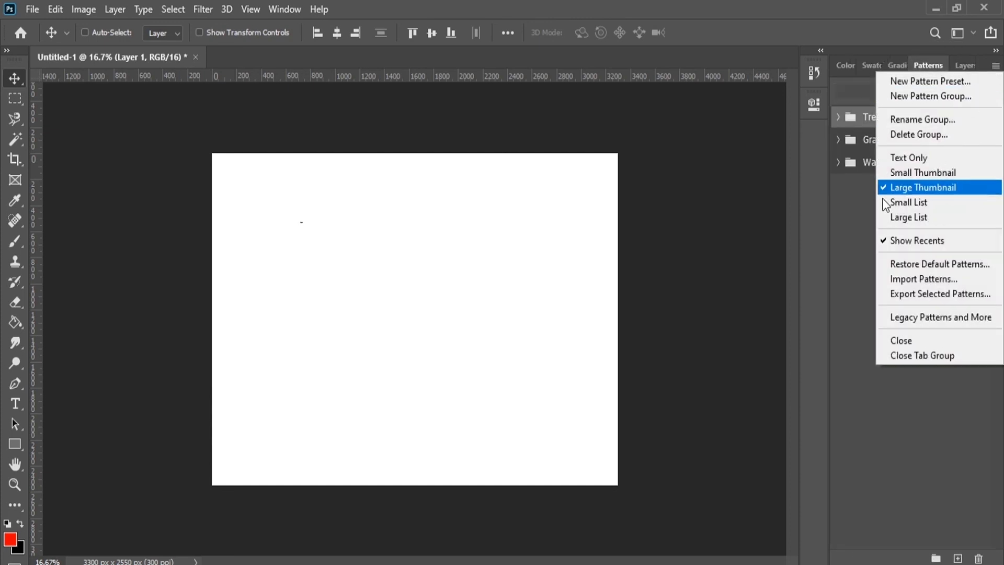
left_click(914, 341)
Close the Gradients and Swatches panels so that only Color and Layers remain in the group.
left_click(994, 66)
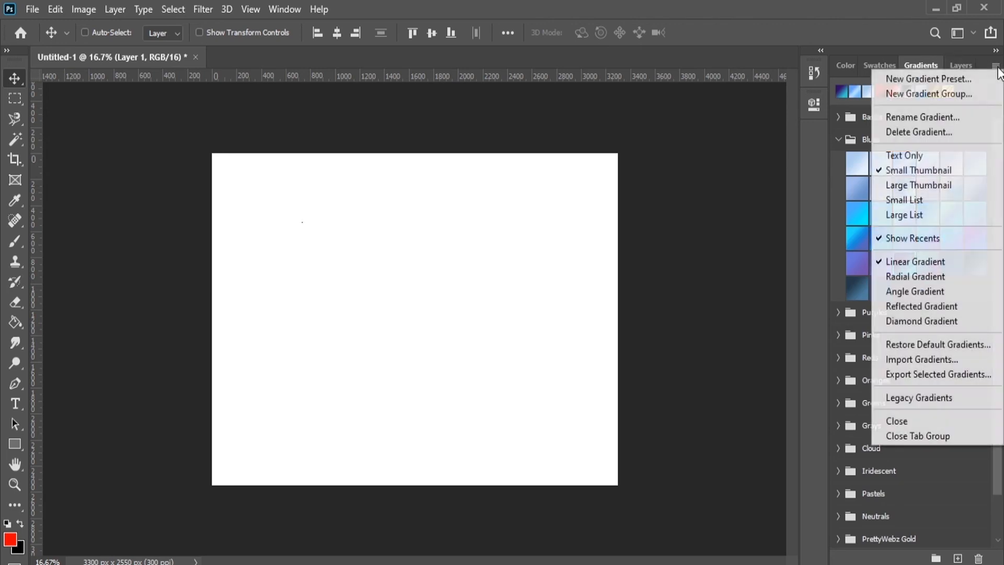
left_click(899, 419)
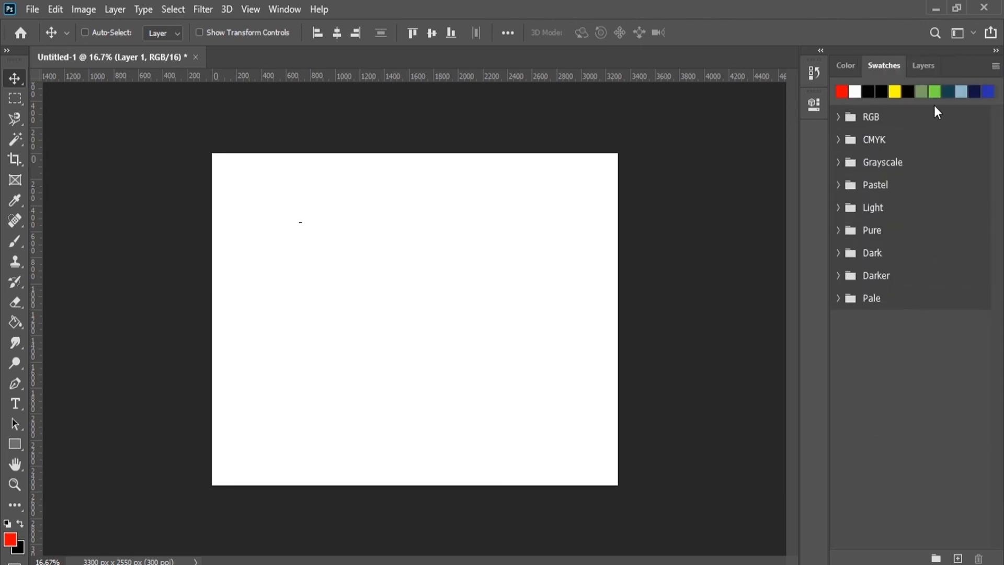
left_click(995, 66)
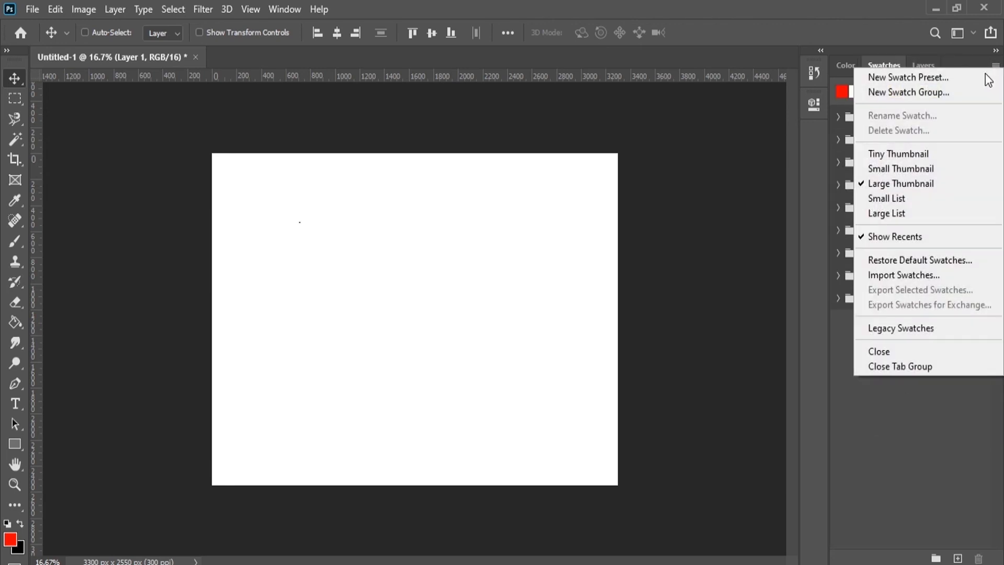
left_click(892, 350)
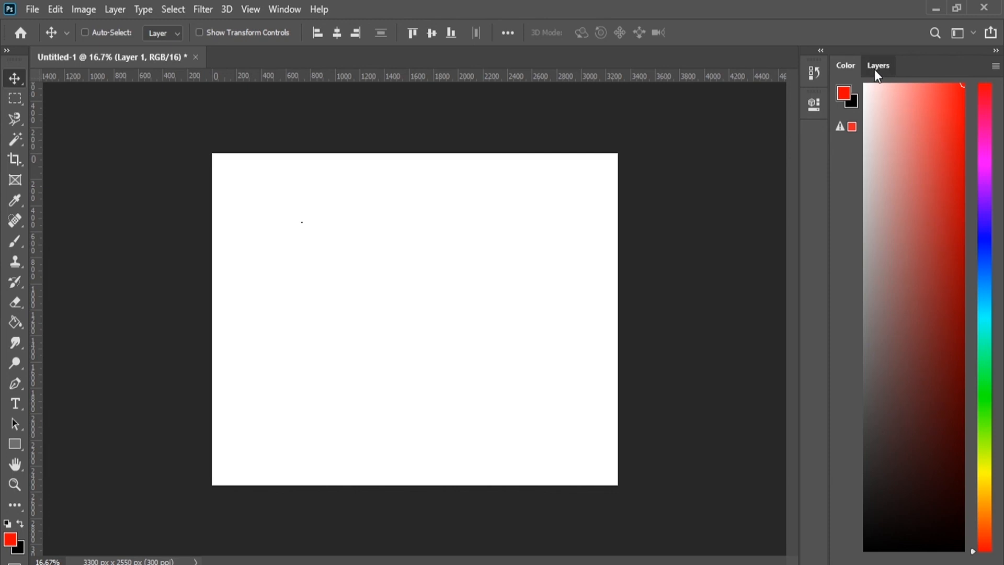
Undock the Layers panel from its group, dock it below Color, and shorten the Color panel to give Layers more room.
left_click_drag(877, 71, 673, 220)
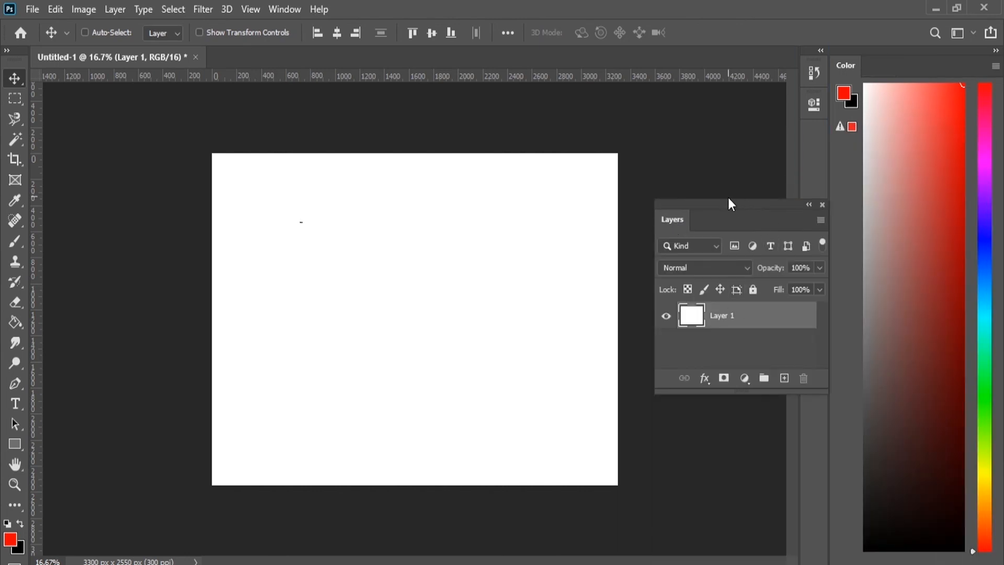
left_click_drag(735, 205, 907, 521)
left_click_drag(903, 563, 902, 554)
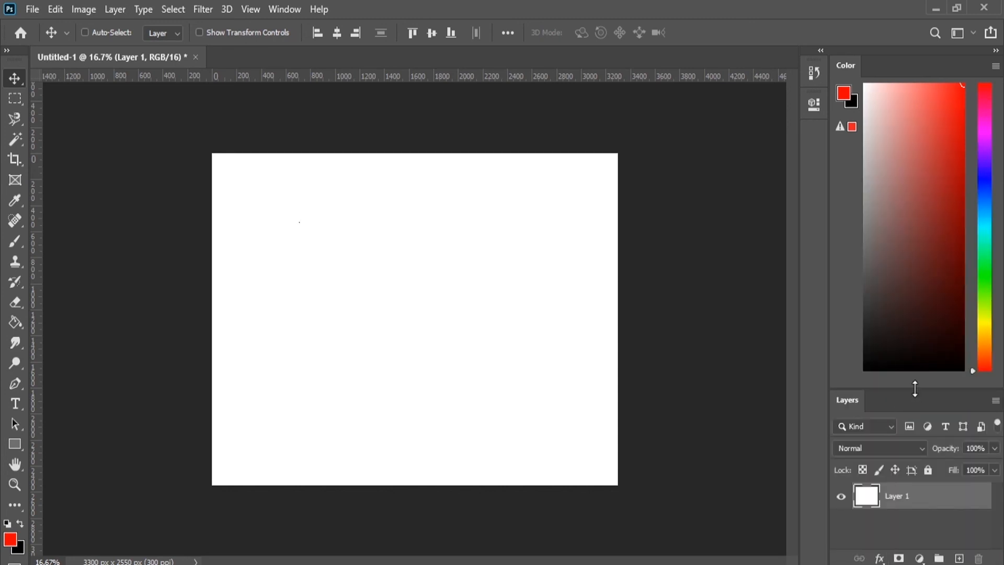
left_click_drag(917, 387, 914, 411)
left_click_drag(913, 387, 922, 178)
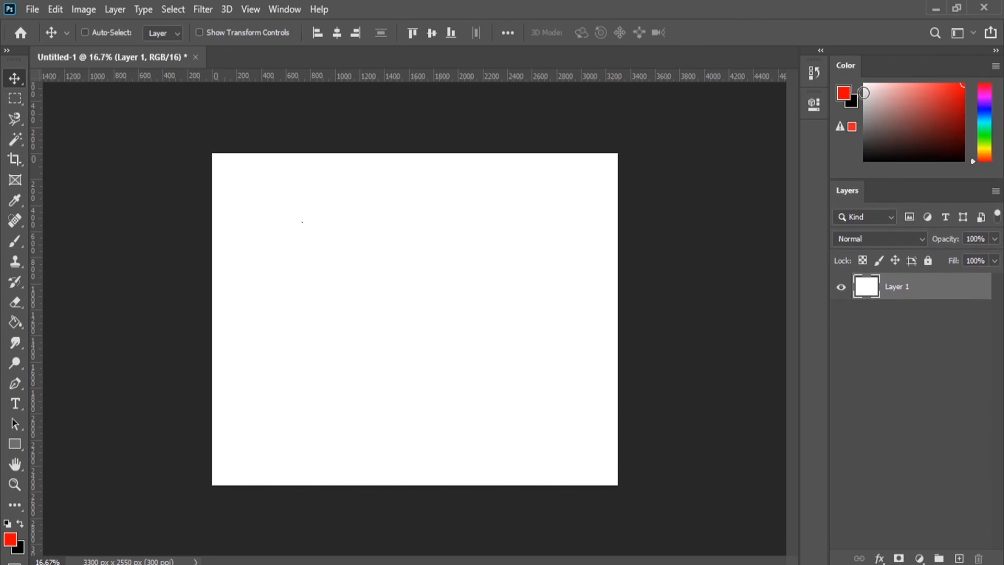
Show the Navigator panel and dock its group with Histogram below the Layers panel.
left_click(282, 11)
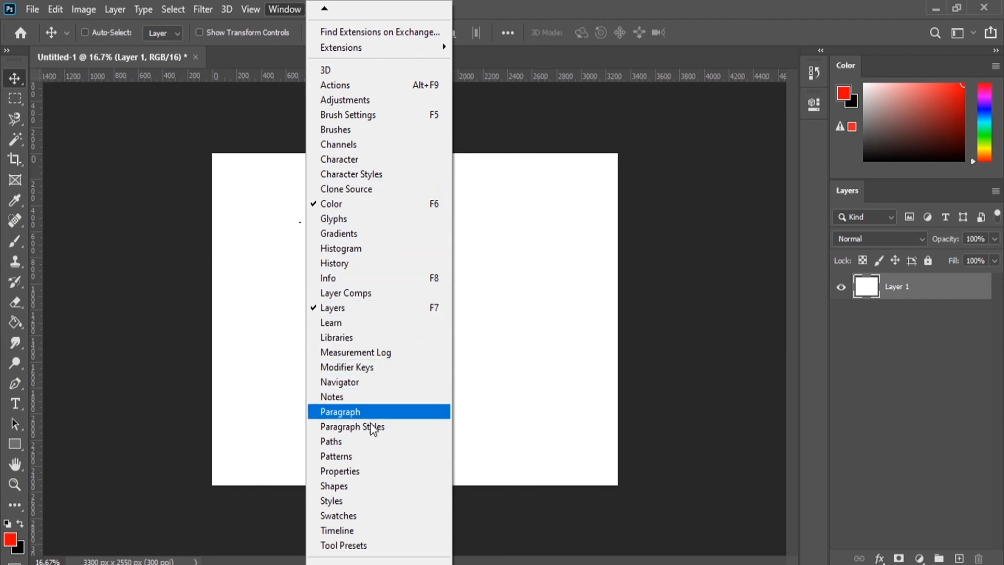
left_click(375, 383)
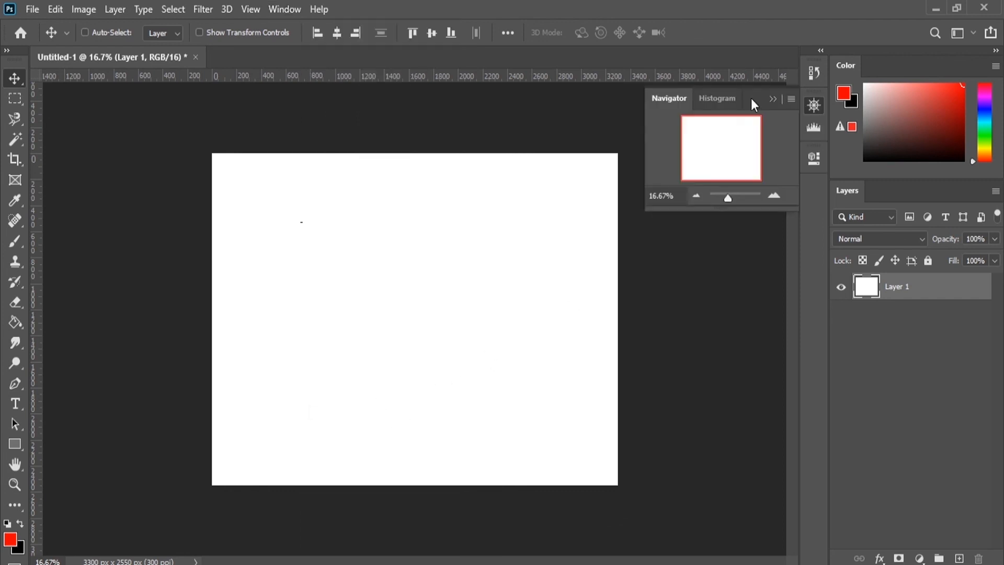
left_click_drag(751, 98, 942, 542)
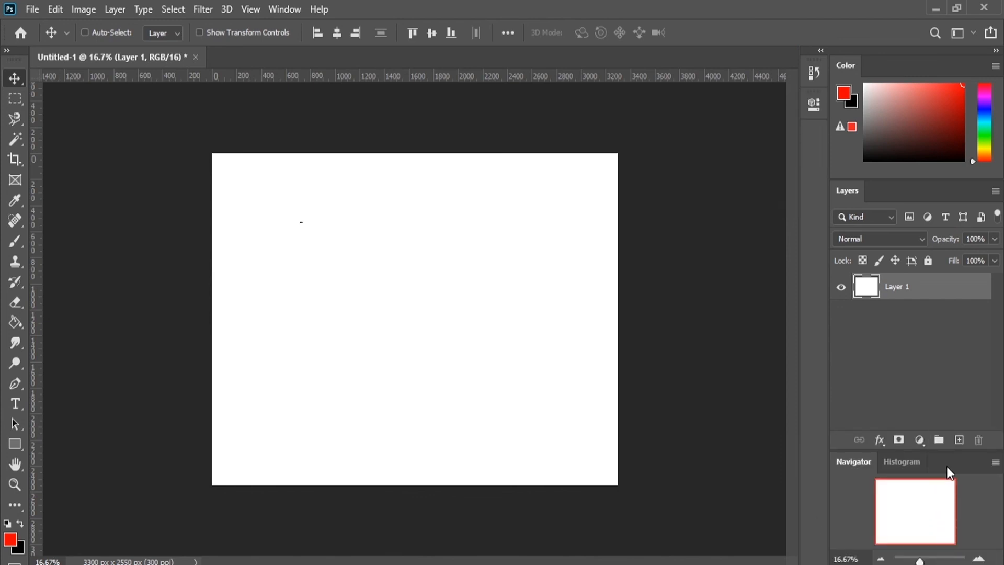
Close the Histogram panel and move the Navigator panel between Color and Layers.
left_click(910, 462)
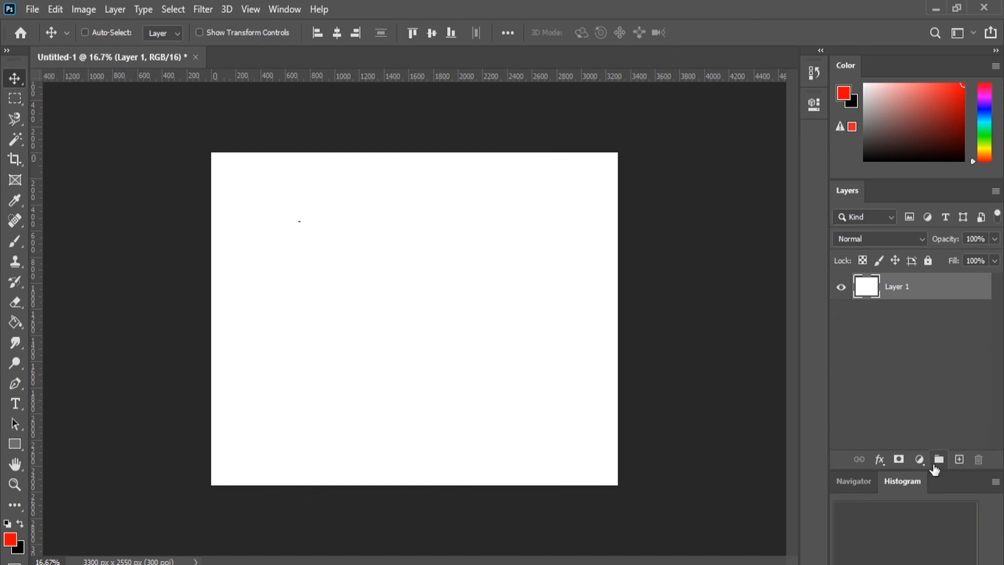
left_click(992, 481)
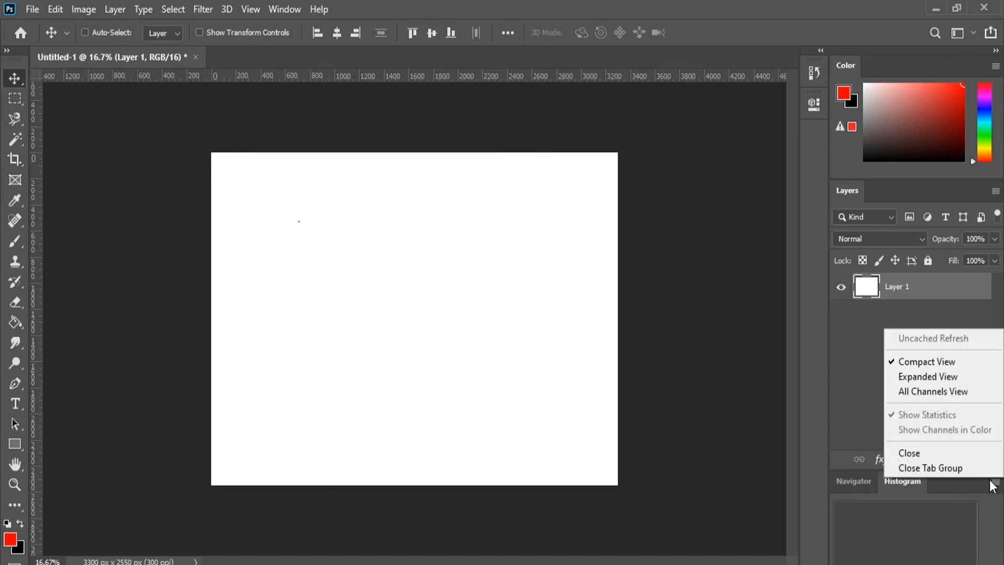
left_click(950, 453)
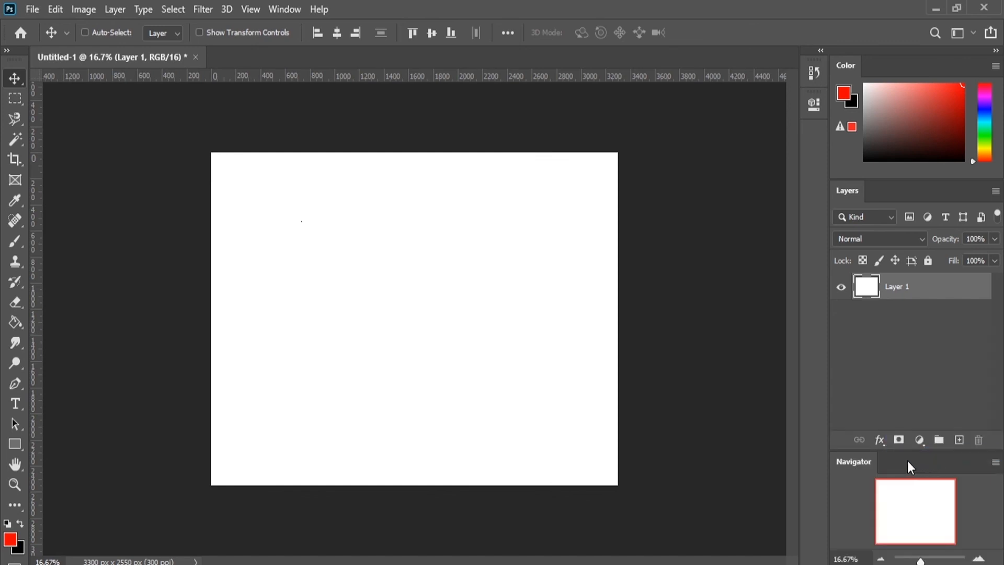
left_click_drag(913, 465, 936, 179)
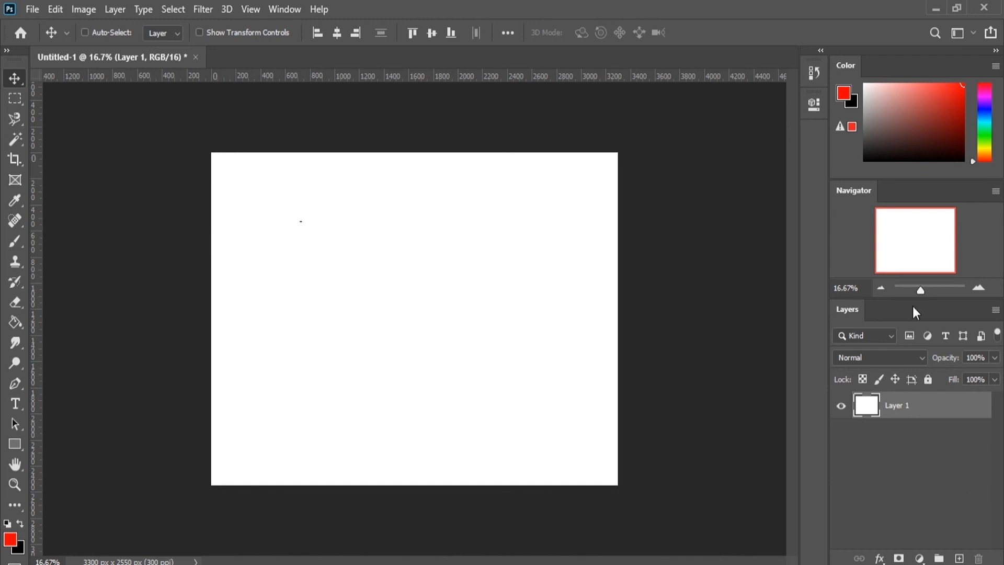
Use the Navigator to zoom the canvas in to 40.66%, pan the view, and zoom back out to 16.53%.
left_click_drag(923, 289, 925, 290)
mouse_move(909, 248)
left_mouse_down()
mouse_move(935, 219)
mouse_move(901, 215)
mouse_move(881, 233)
mouse_move(875, 281)
mouse_move(895, 277)
mouse_move(935, 235)
mouse_move(904, 227)
mouse_move(893, 241)
mouse_move(901, 272)
mouse_move(944, 246)
mouse_move(903, 222)
mouse_move(911, 248)
left_mouse_up()
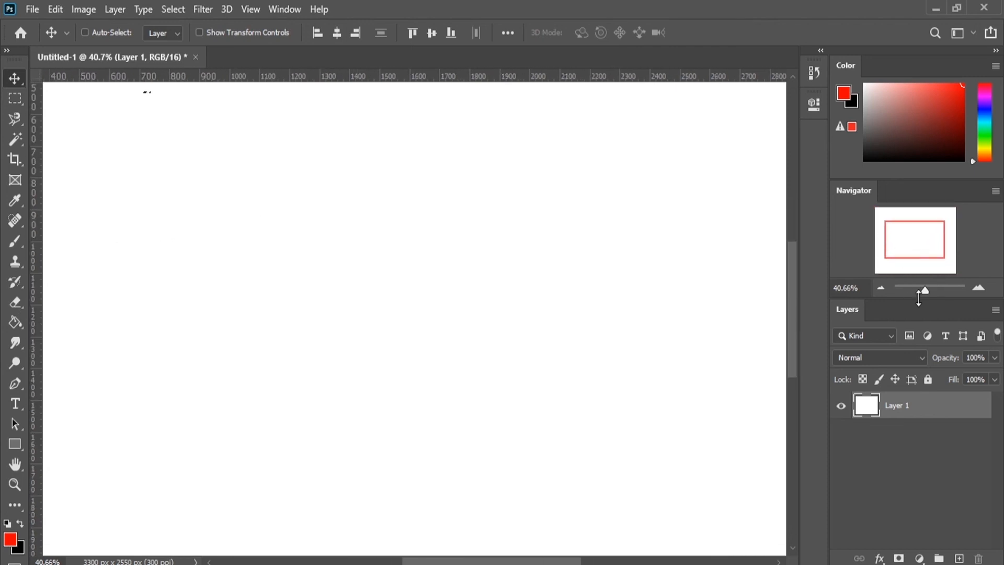
left_click_drag(924, 291, 918, 291)
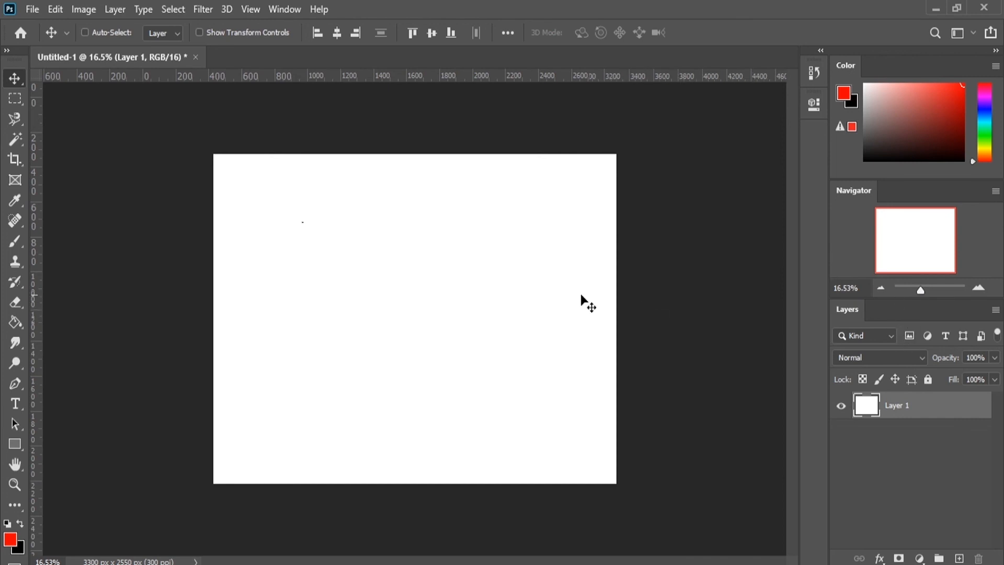
Switch the toolbar between its one-column and two-column layouts, leaving it in two columns.
left_click(7, 51)
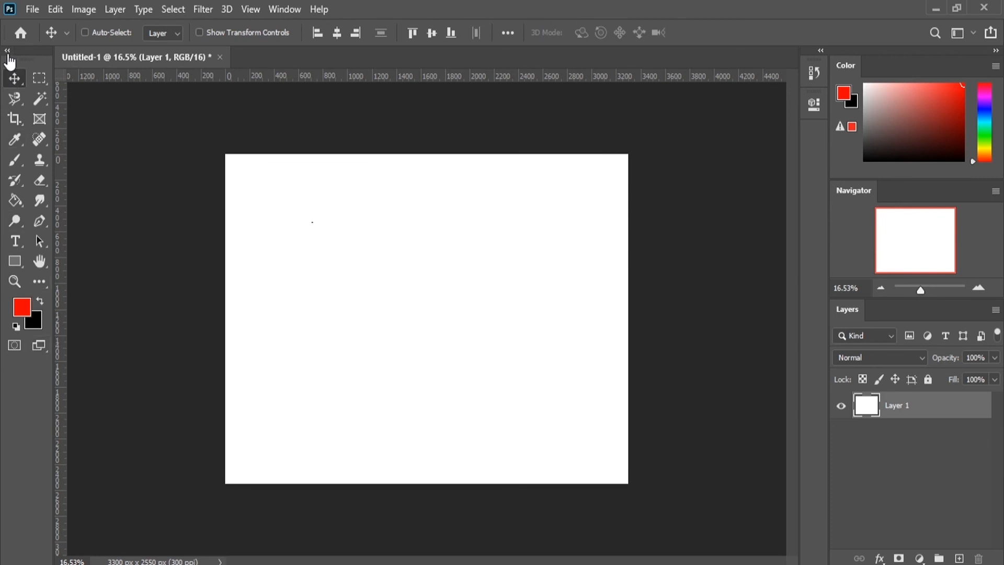
left_click(7, 50)
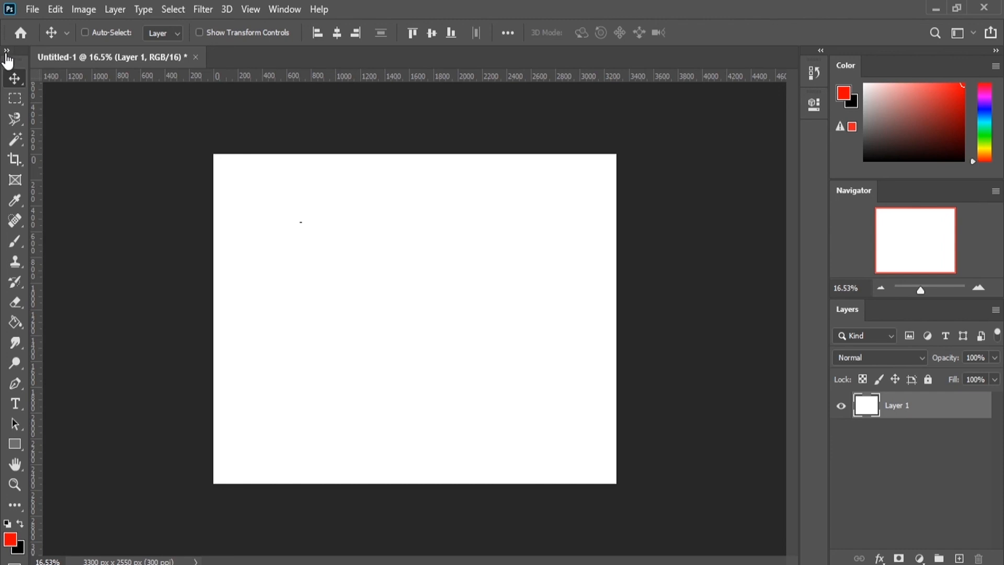
left_click(6, 51)
left_click(7, 52)
left_click(6, 51)
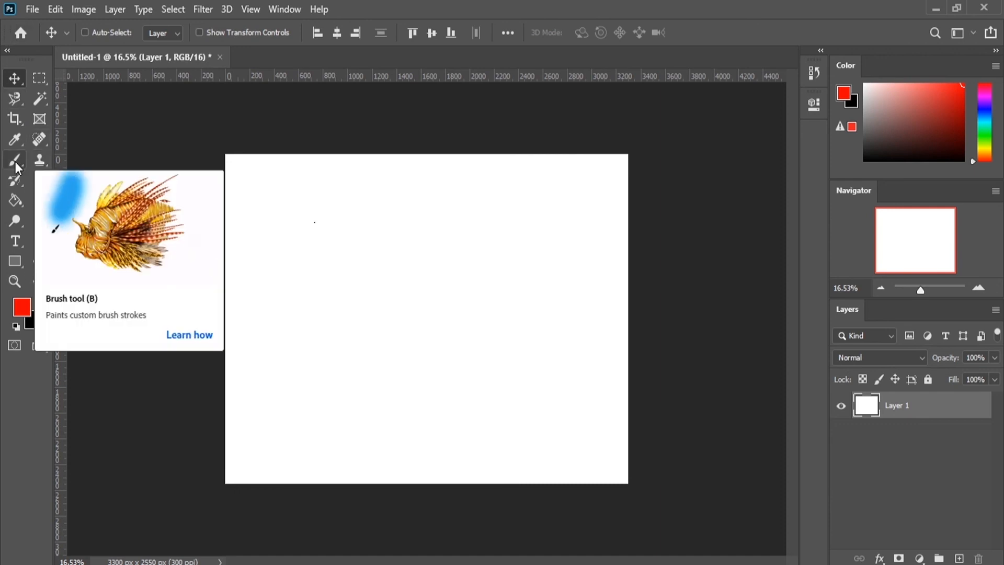
Activate the Brush tool with the default black and white colors and a brush size of 10 px.
key("b")
key("d")
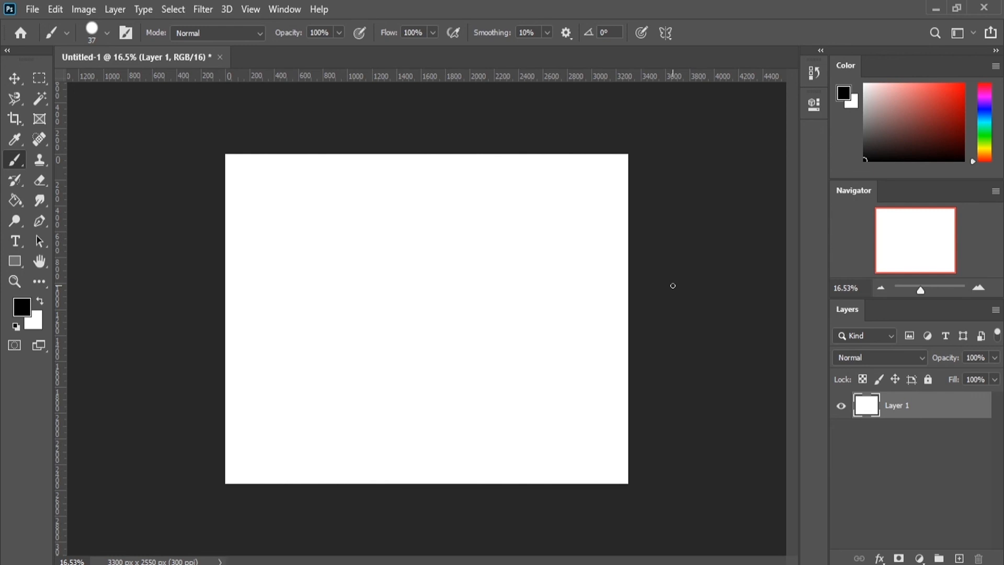
left_click(106, 30)
left_click_drag(89, 78, 90, 83)
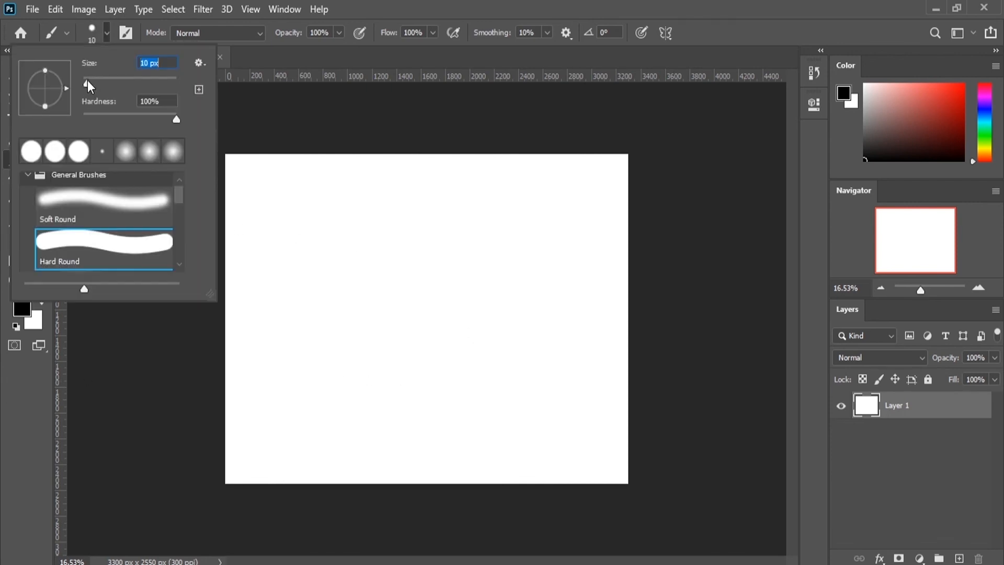
Add three empty layers above Layer 1.
left_click(960, 559)
left_click(960, 558)
left_click(959, 558)
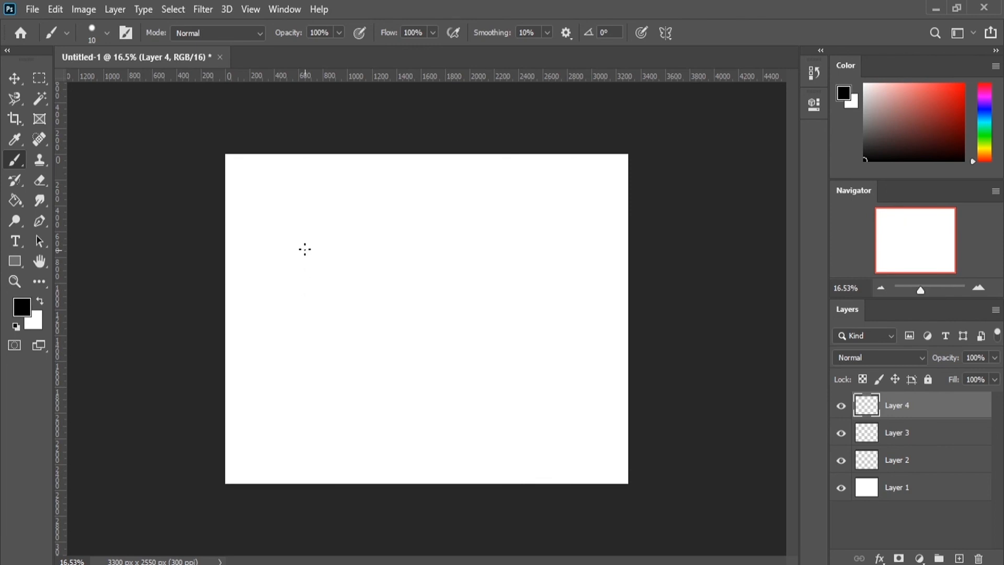
Draw three staggered rectangular sheet outlines, the front one on Layer 4, one behind it on Layer 3, and one on Layer 2.
mouse_move(305, 249)
left_mouse_down()
mouse_move(287, 415)
mouse_move(417, 410)
mouse_move(401, 248)
mouse_move(292, 234)
left_mouse_up()
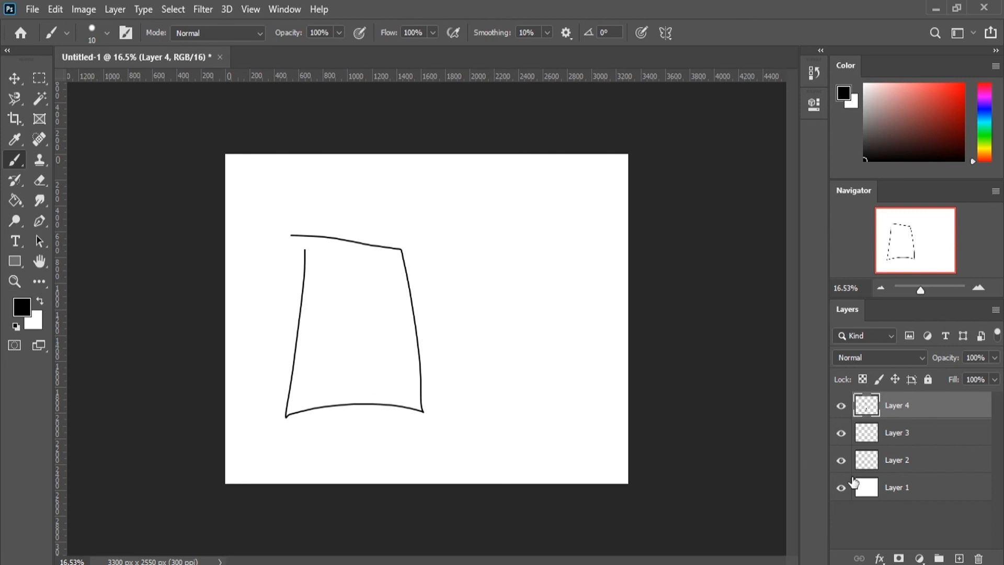
left_click(902, 440)
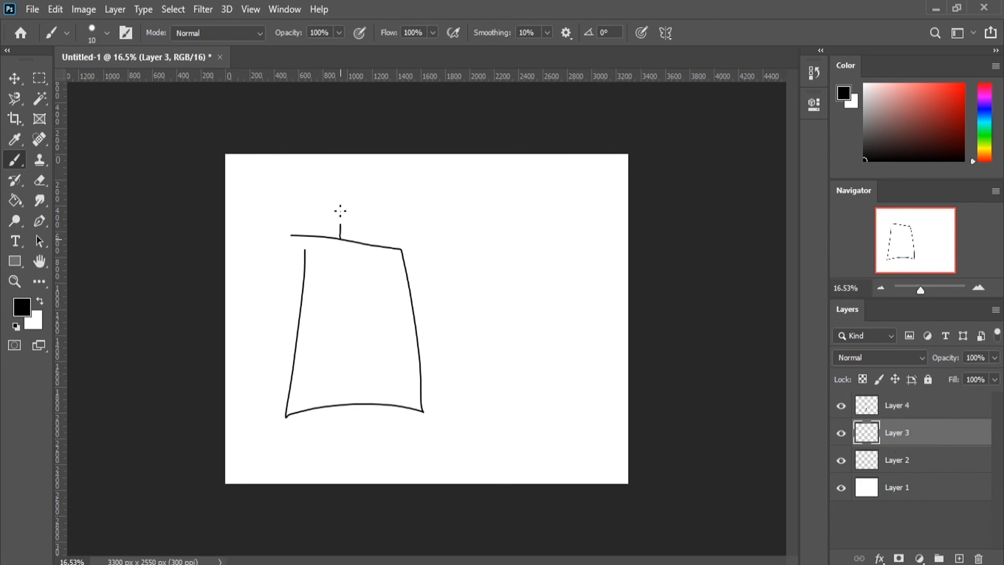
mouse_move(340, 212)
left_mouse_down()
mouse_move(477, 197)
mouse_move(486, 372)
mouse_move(439, 374)
left_mouse_up()
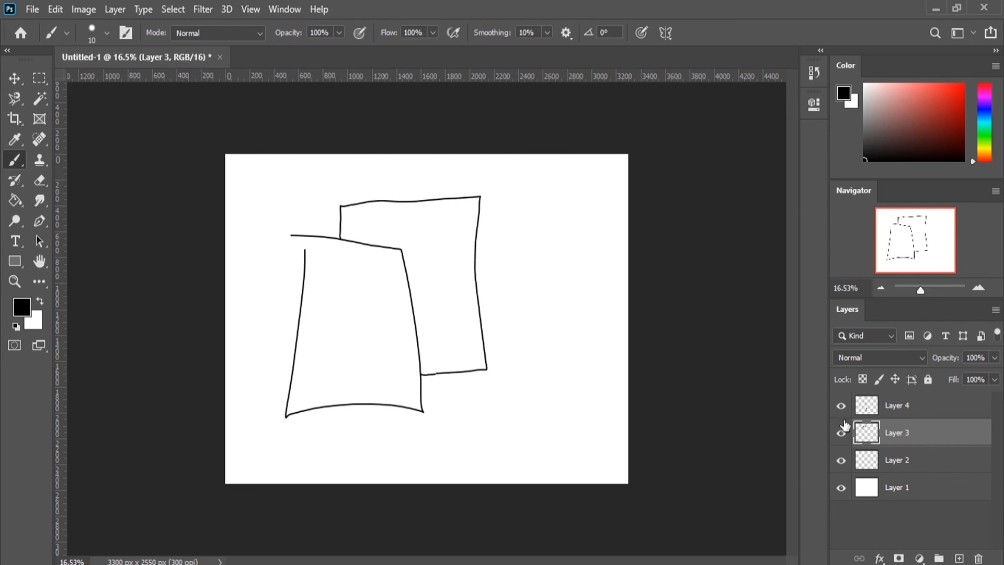
left_click(897, 461)
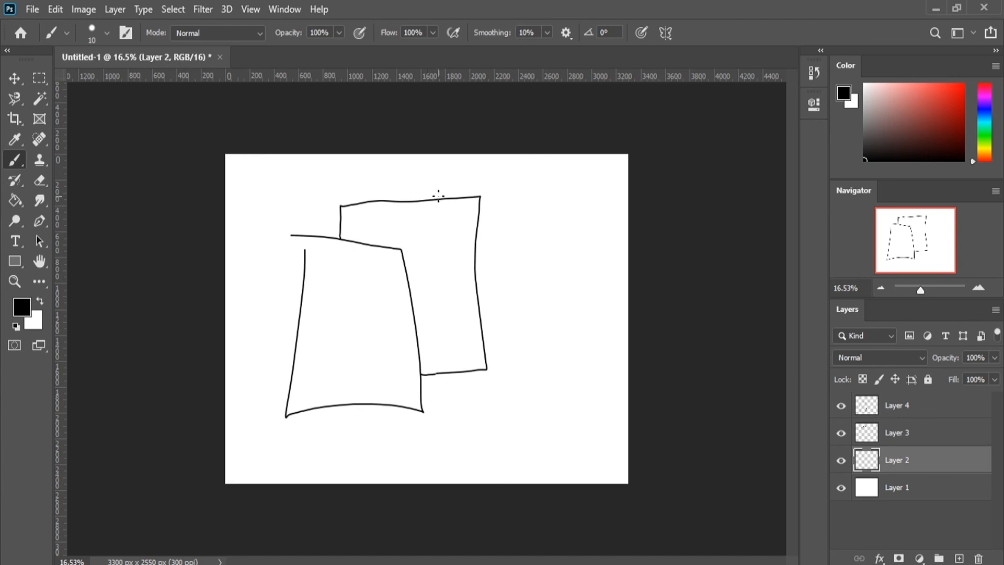
mouse_move(444, 176)
left_mouse_down()
mouse_move(538, 173)
mouse_move(545, 323)
mouse_move(478, 330)
left_mouse_up()
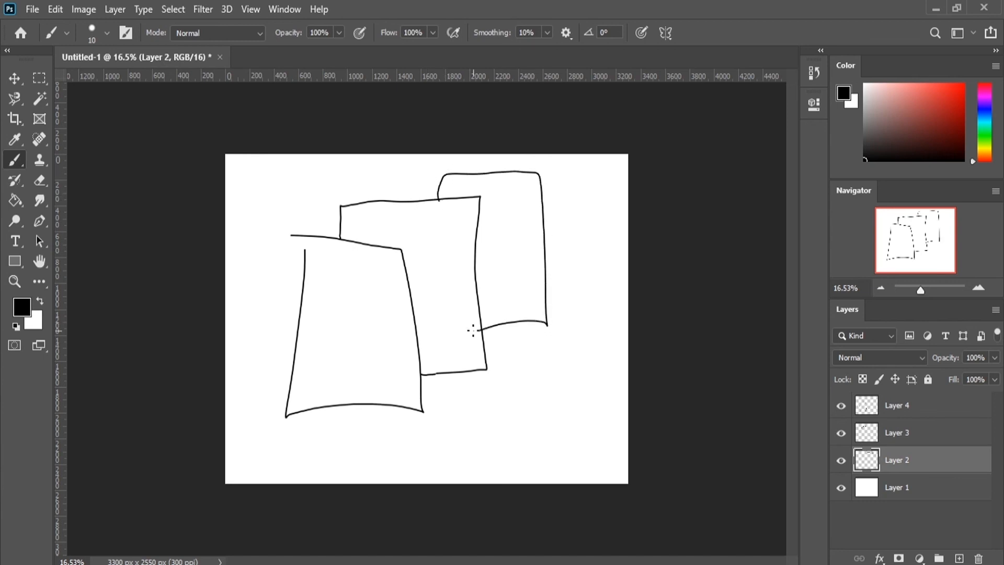
Draw a fourth sheet outline behind the others on Layer 1, undo it, and redraw it shorter.
left_click(904, 487)
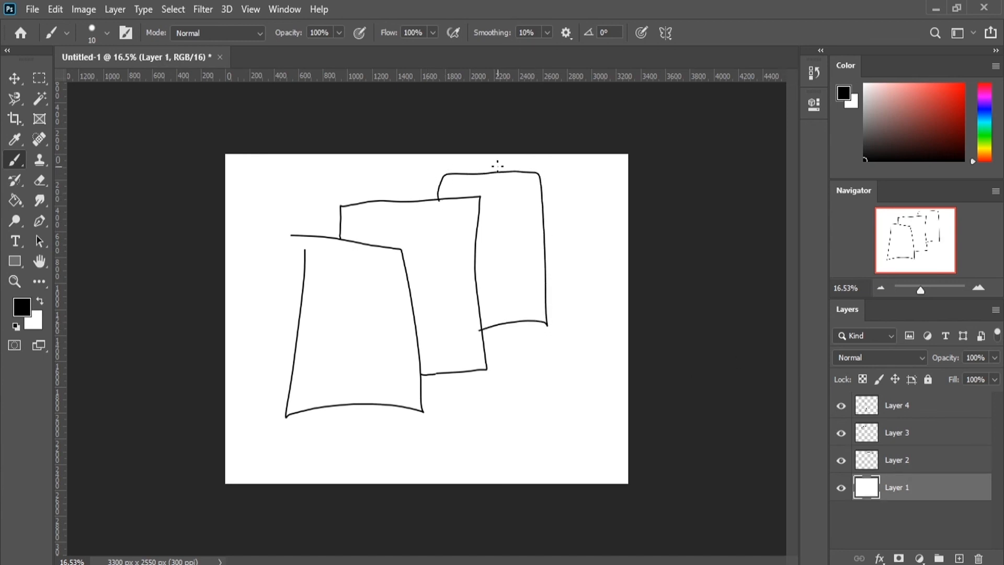
mouse_move(497, 170)
left_mouse_down()
mouse_move(496, 157)
mouse_move(587, 162)
mouse_move(598, 328)
mouse_move(552, 320)
left_mouse_up()
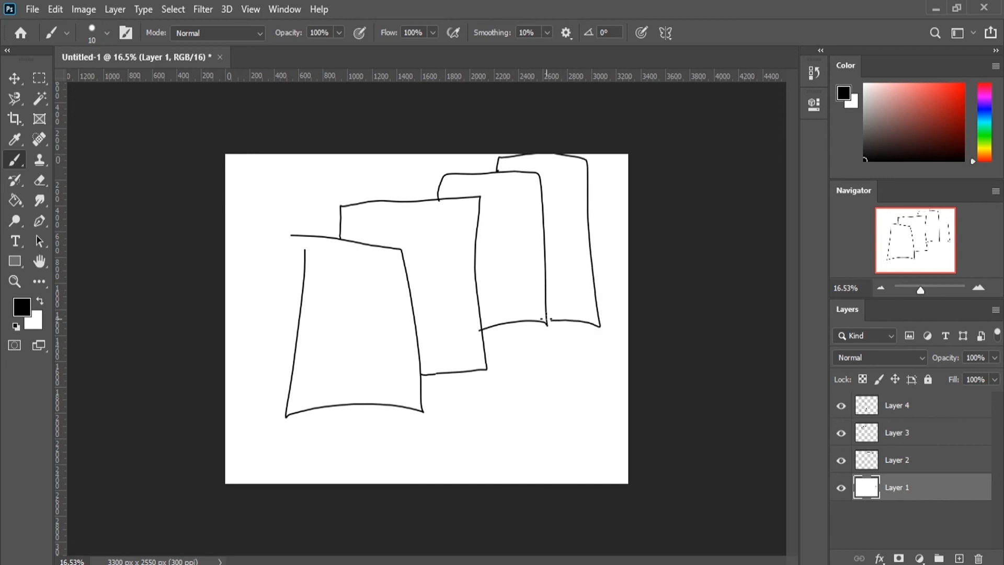
key("ctrl+z")
mouse_move(500, 169)
left_mouse_down()
mouse_move(587, 163)
mouse_move(584, 298)
mouse_move(546, 287)
left_mouse_up()
Delete Layer 4, Layer 3 and Layer 2, starting from the topmost layer.
key("alt+period")
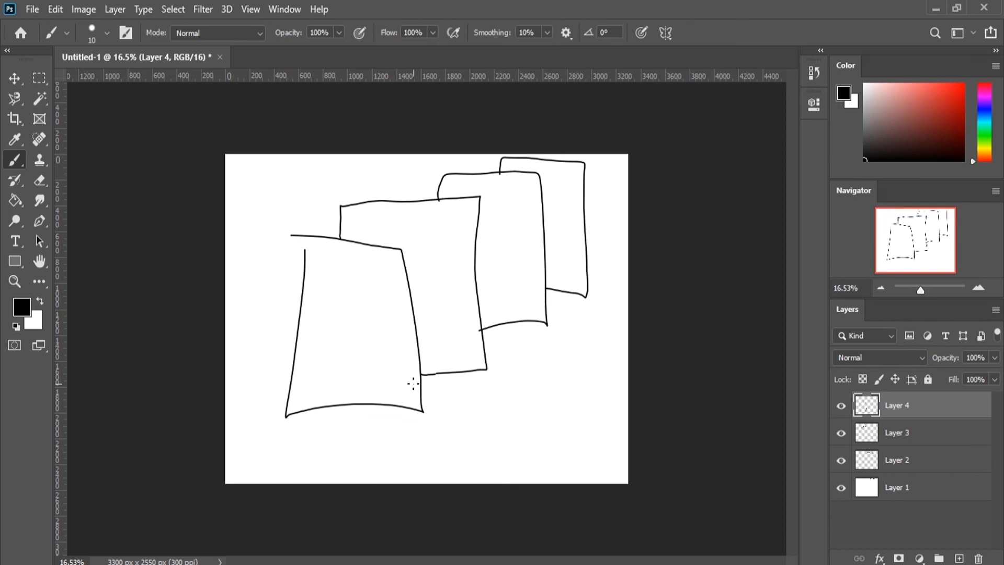
left_click(979, 559)
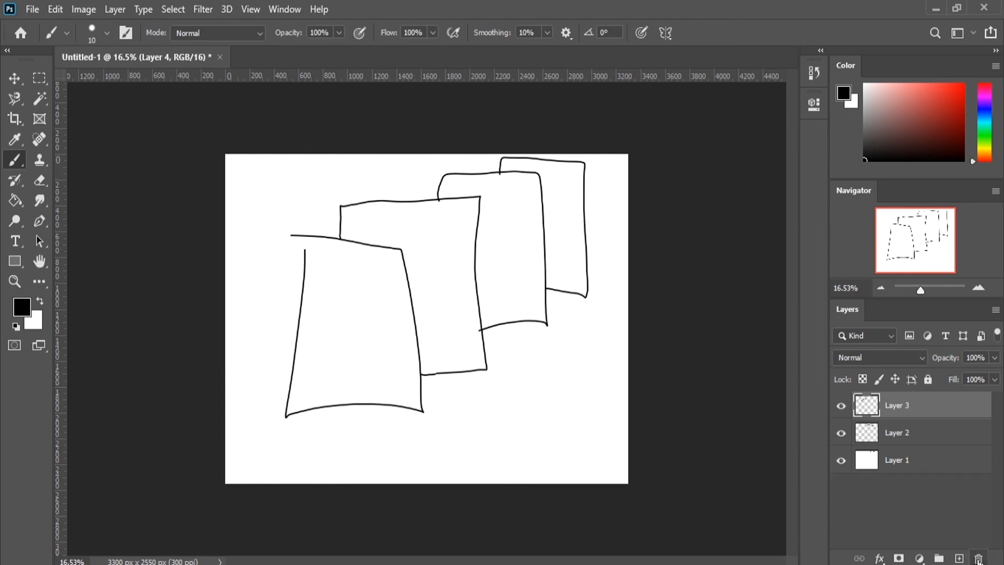
left_click(979, 558)
left_click(979, 559)
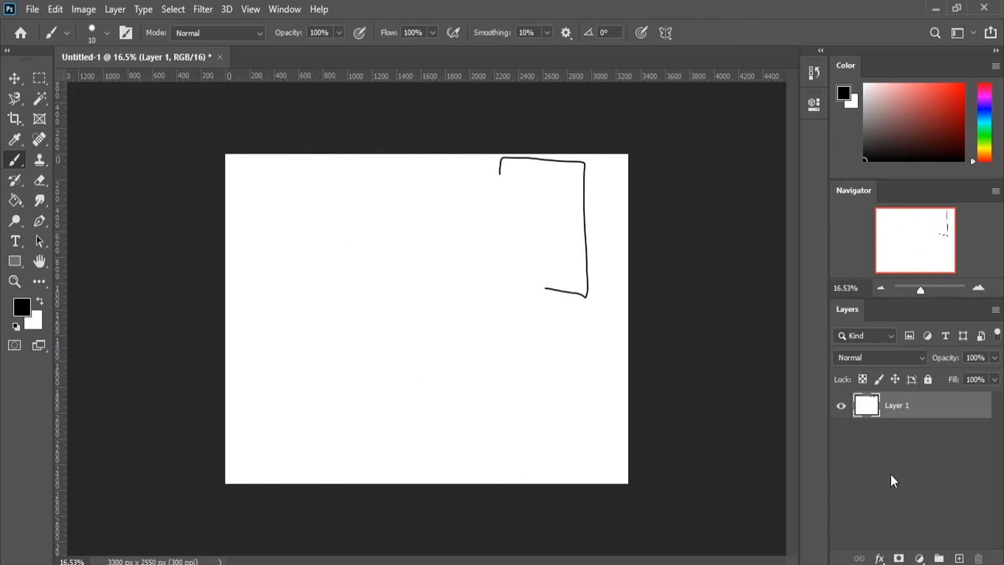
Add a new empty layer and delete Layer 1 with its leftover outline.
left_click(964, 559)
left_click(978, 558)
left_click(959, 558)
left_click(929, 431)
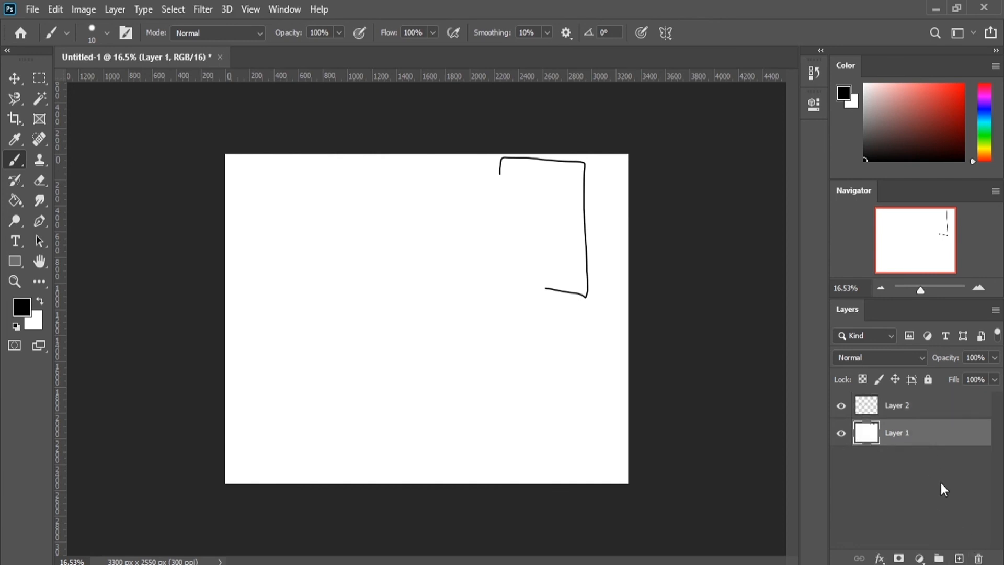
left_click(979, 559)
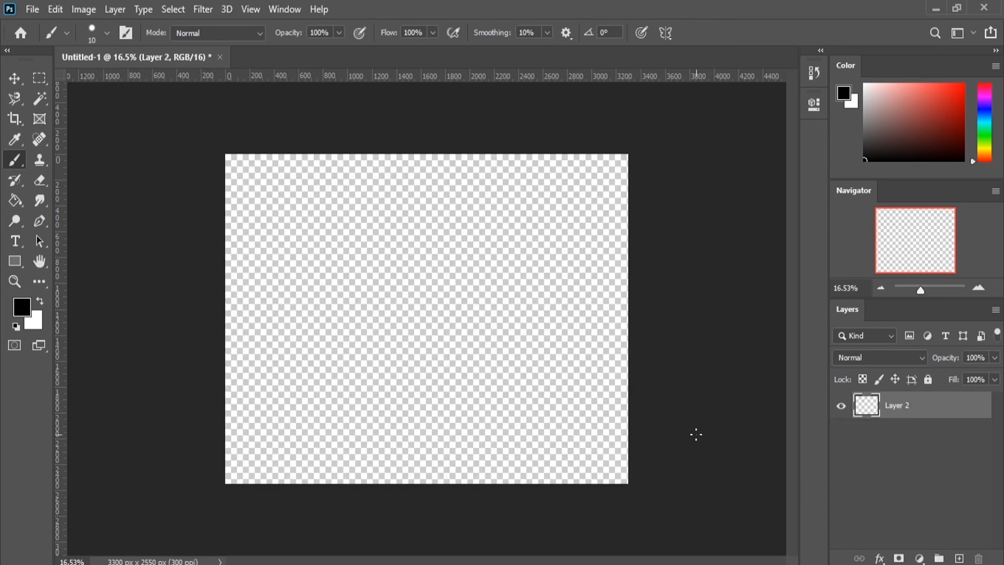
Swap the foreground color to white and fill Layer 2 with it using the Paint Bucket tool.
key("g")
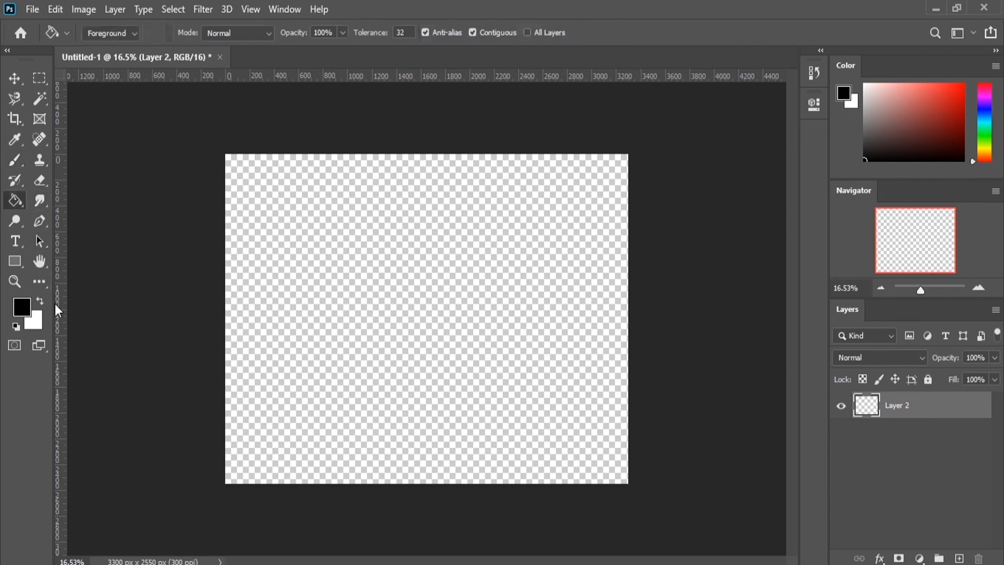
left_click(40, 301)
left_click(272, 309)
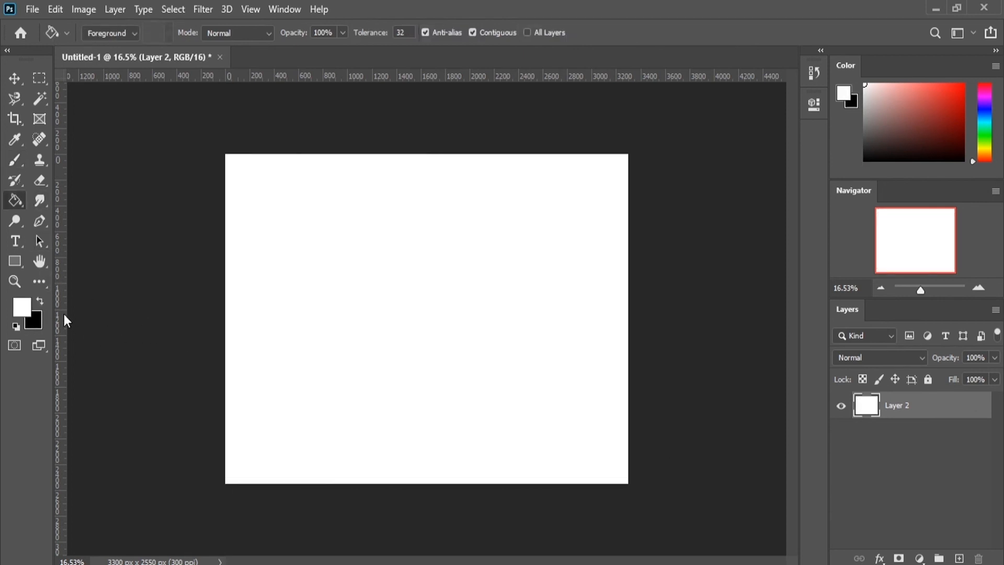
Return to the Brush tool with black as the foreground color and add a new empty layer above Layer 2.
left_click(16, 155)
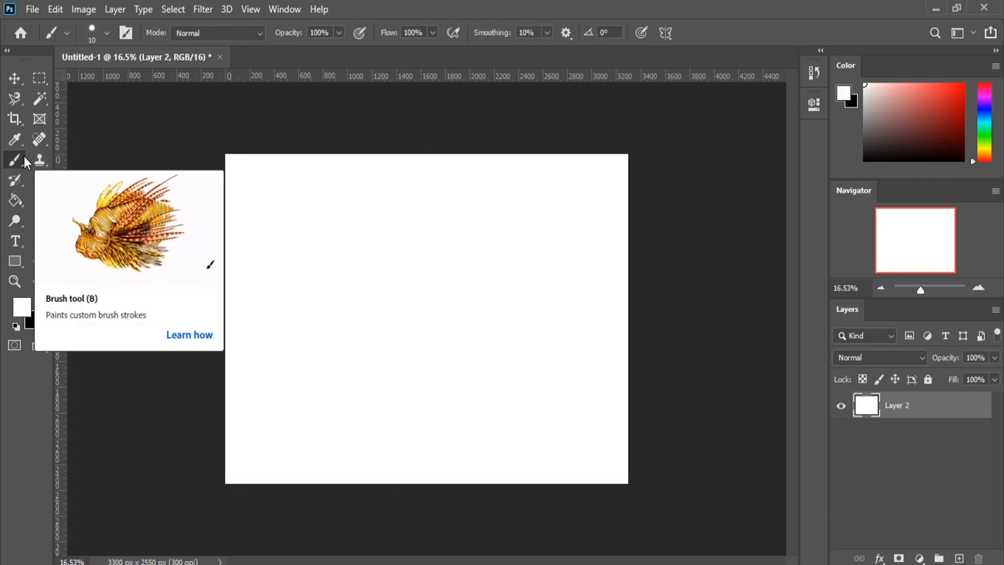
left_click(41, 297)
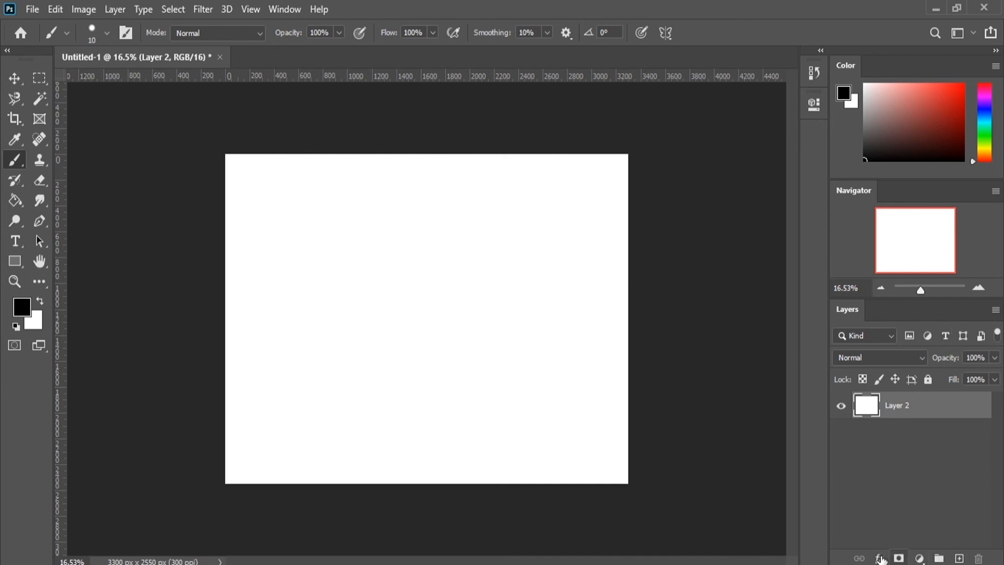
left_click(959, 558)
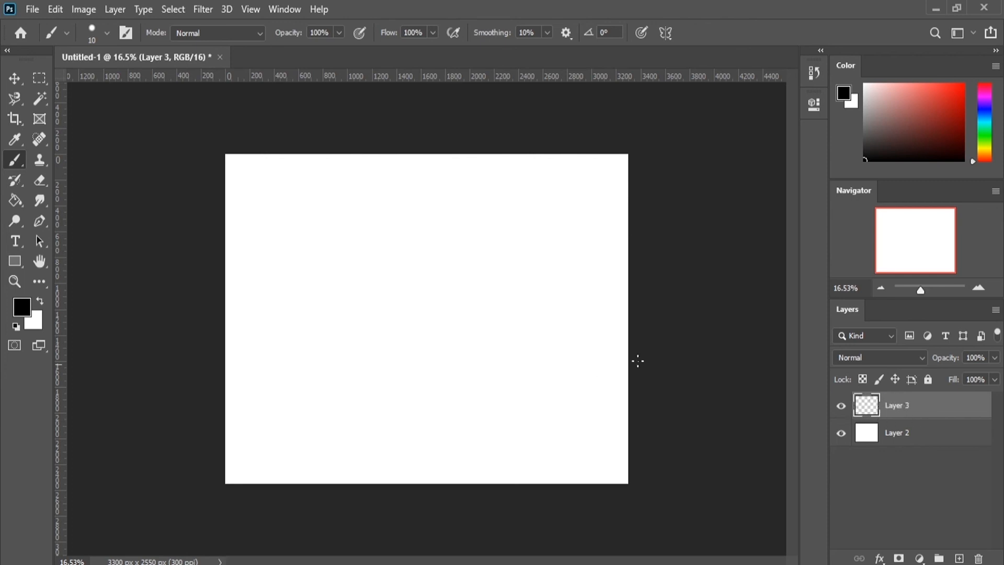
Add eight new empty layers above Layer 3, up to Layer 11.
left_click(898, 443)
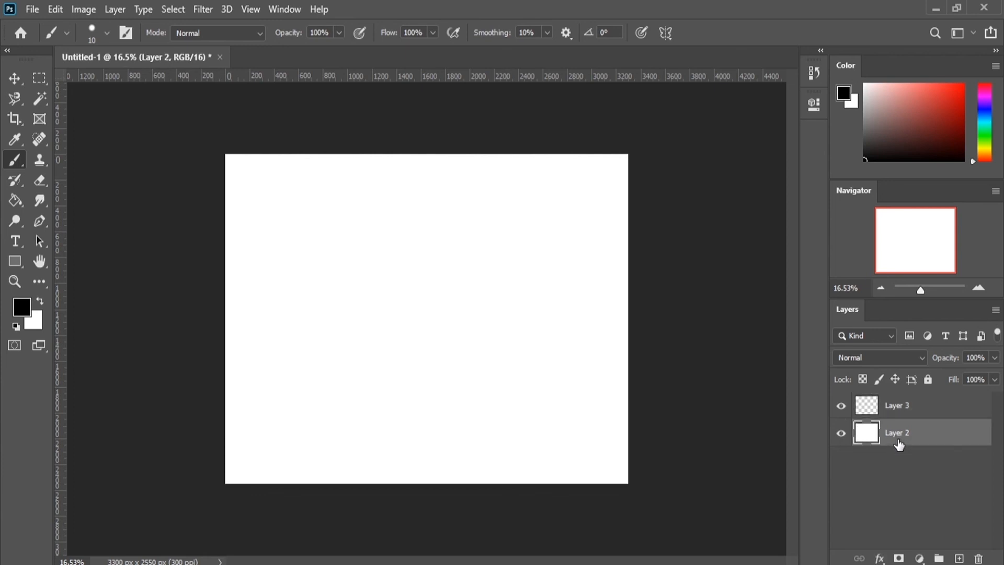
left_click(898, 407)
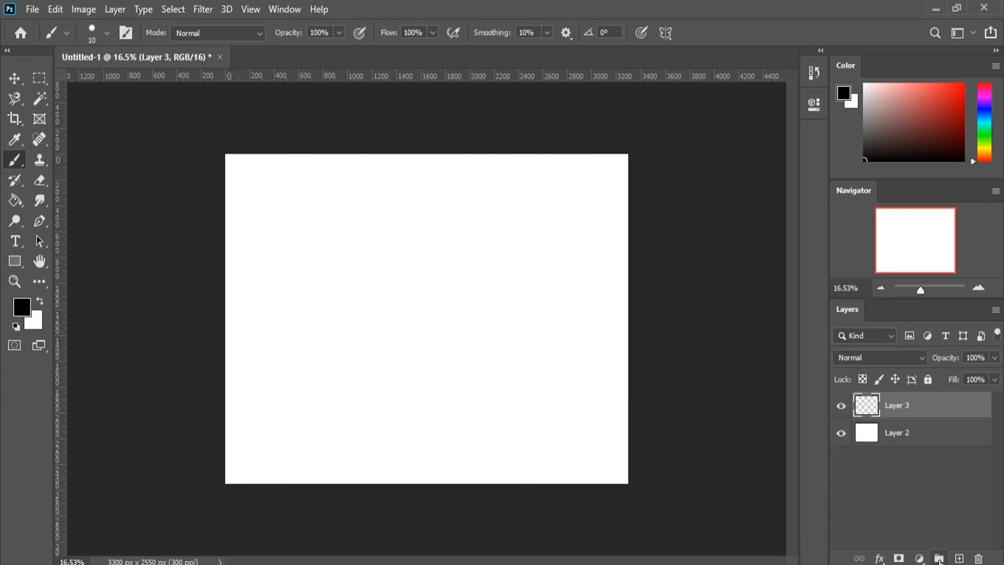
left_click(961, 559)
left_click(961, 559)
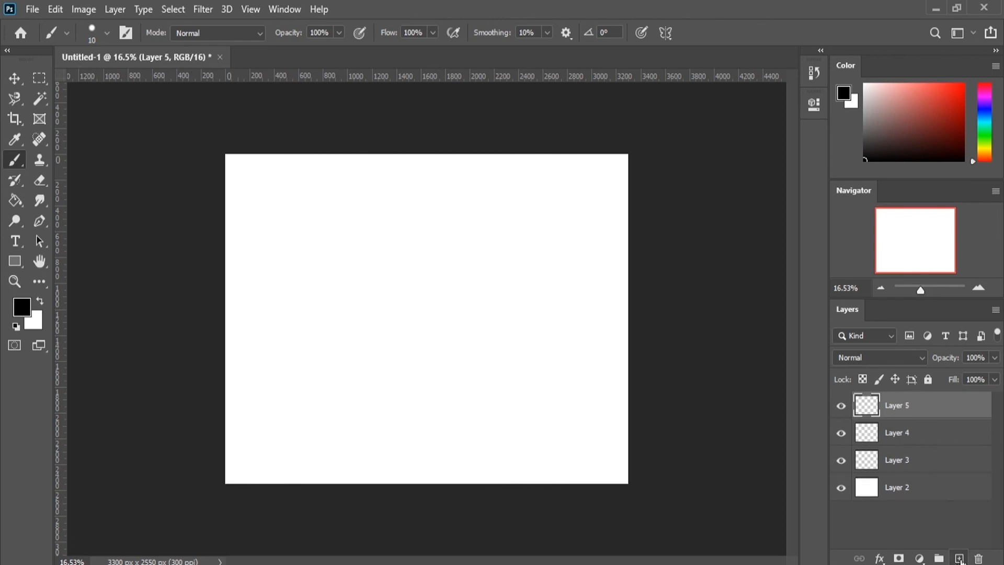
left_click(960, 559)
left_click(961, 558)
left_click(960, 559)
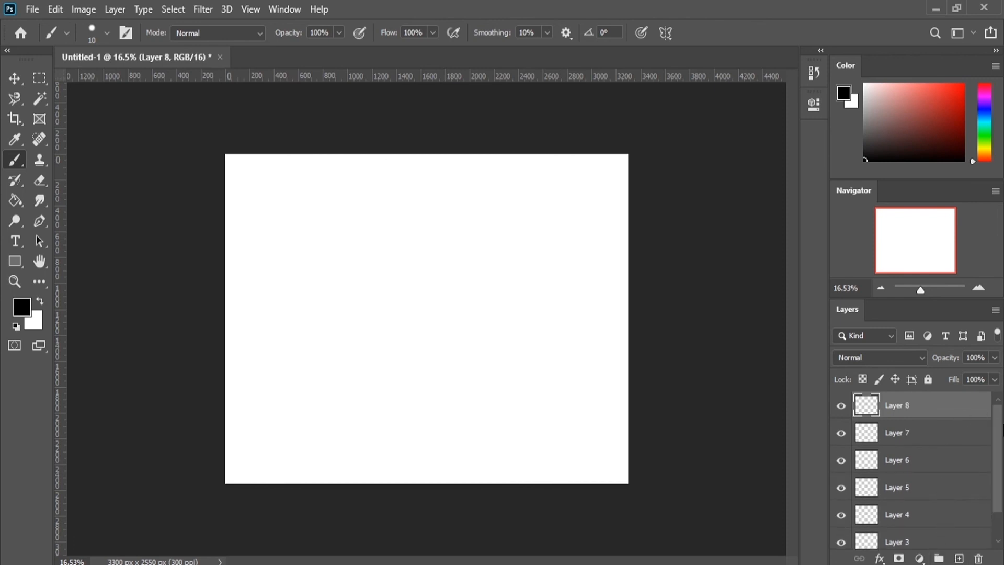
left_click(960, 559)
left_click(960, 559)
left_click(960, 558)
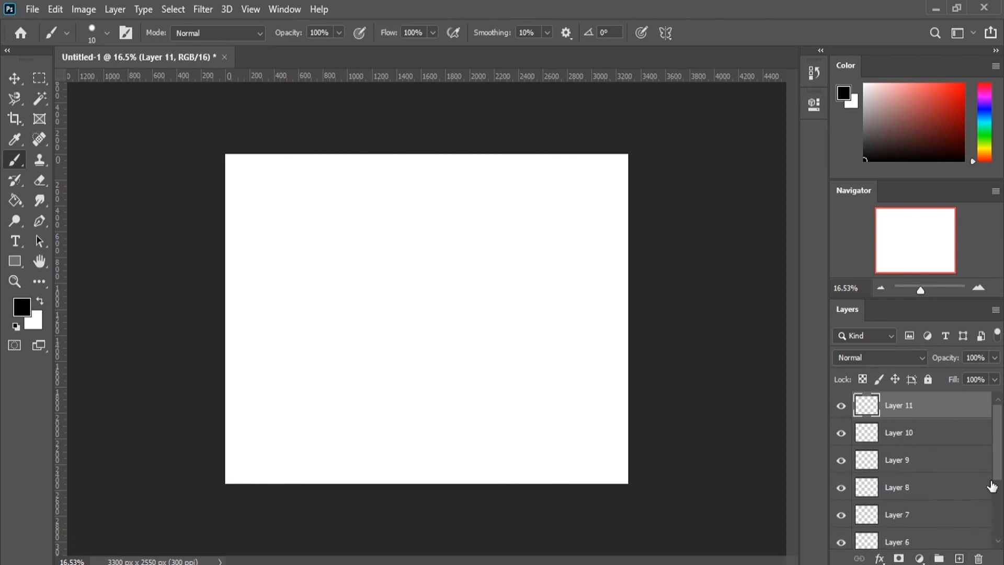
Add Layers 9, 8, 7 and 6 individually to the selected Layer 11, skipping Layer 10.
mouse_move(997, 450)
left_mouse_down()
mouse_move(997, 501)
mouse_move(999, 434)
left_mouse_up()
left_click(894, 461, "ctrl")
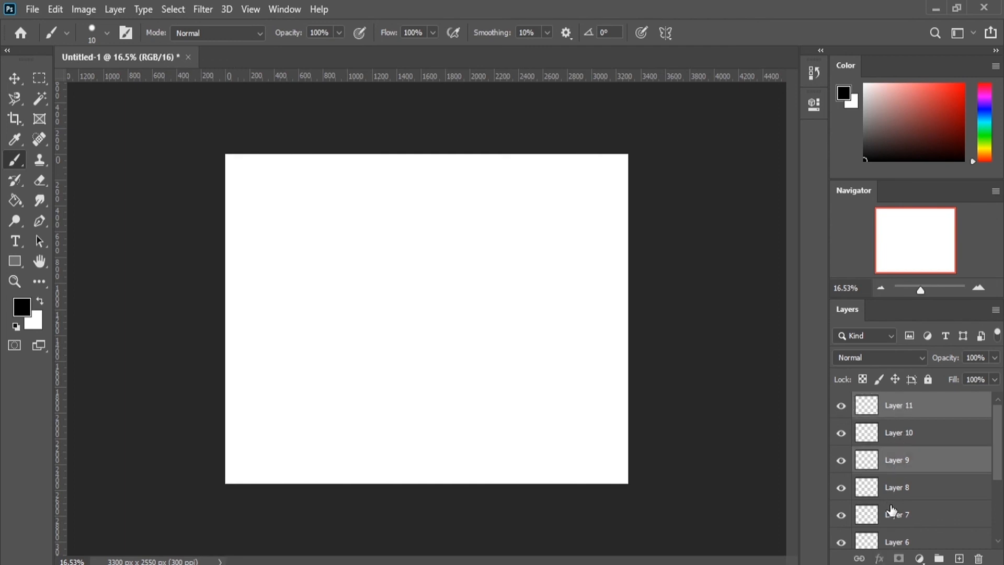
left_click(892, 498, "ctrl")
left_click(896, 523, "ctrl")
left_click(898, 544, "ctrl")
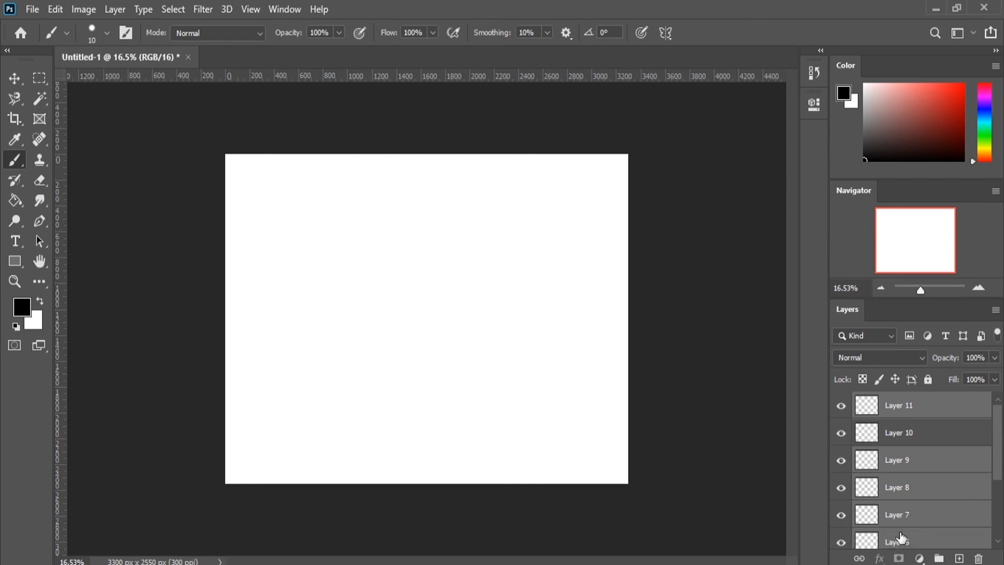
Select the continuous range from Layer 11 to Layer 6 and group it, keeping the default name Group 1.
left_click(906, 407)
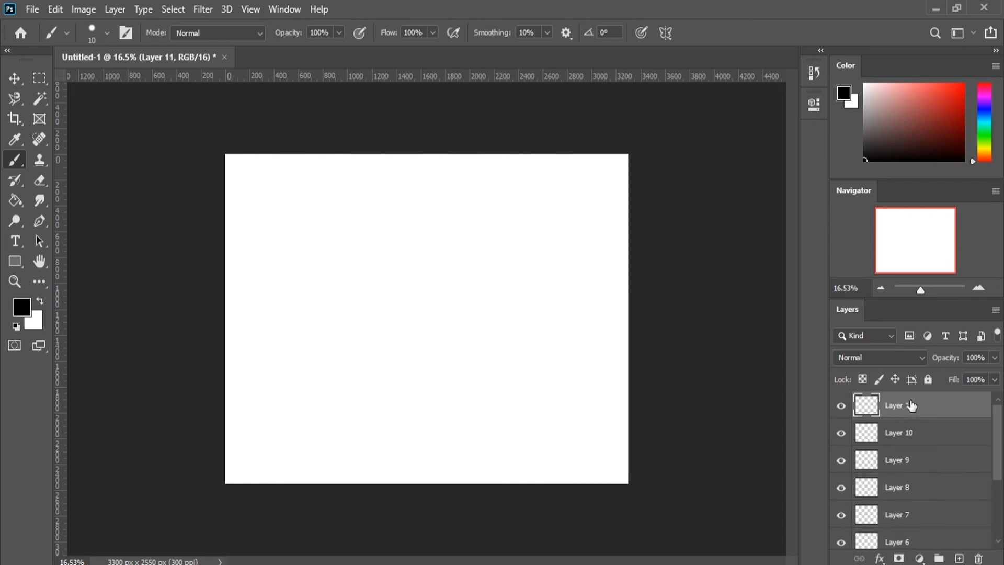
left_click(897, 541, "shift")
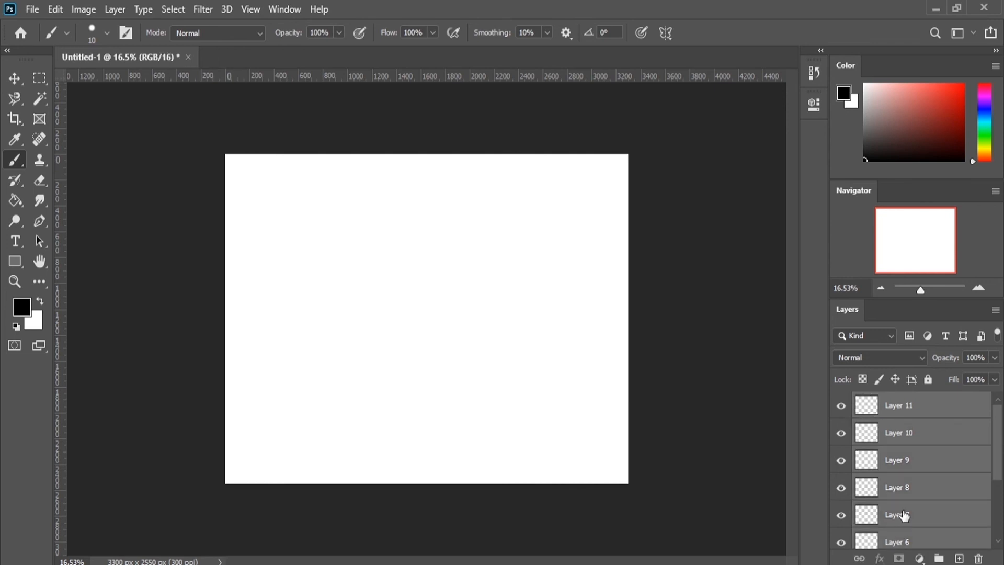
mouse_move(999, 435)
left_mouse_down()
mouse_move(998, 498)
mouse_move(997, 434)
left_mouse_up()
left_click(940, 558)
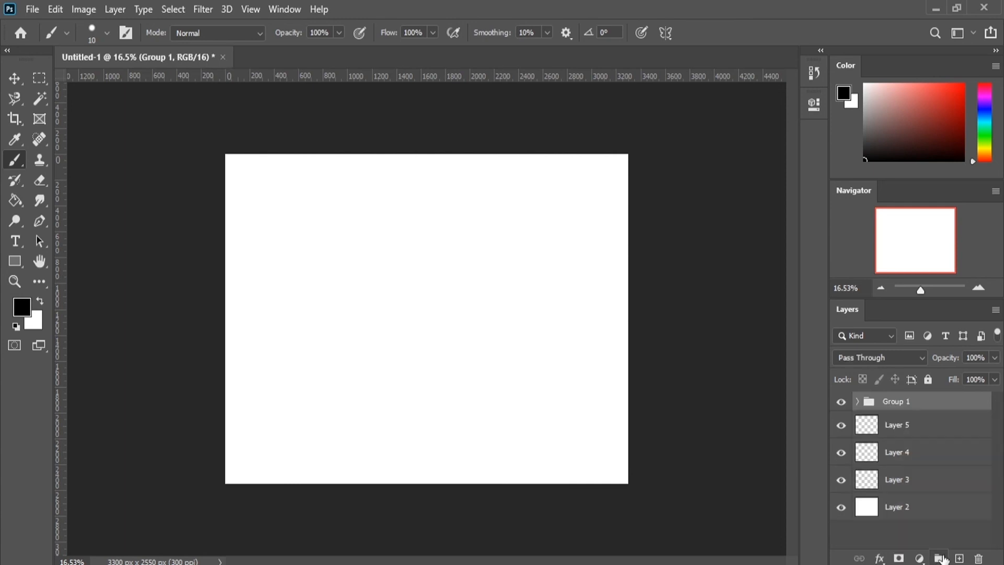
double_click(896, 402)
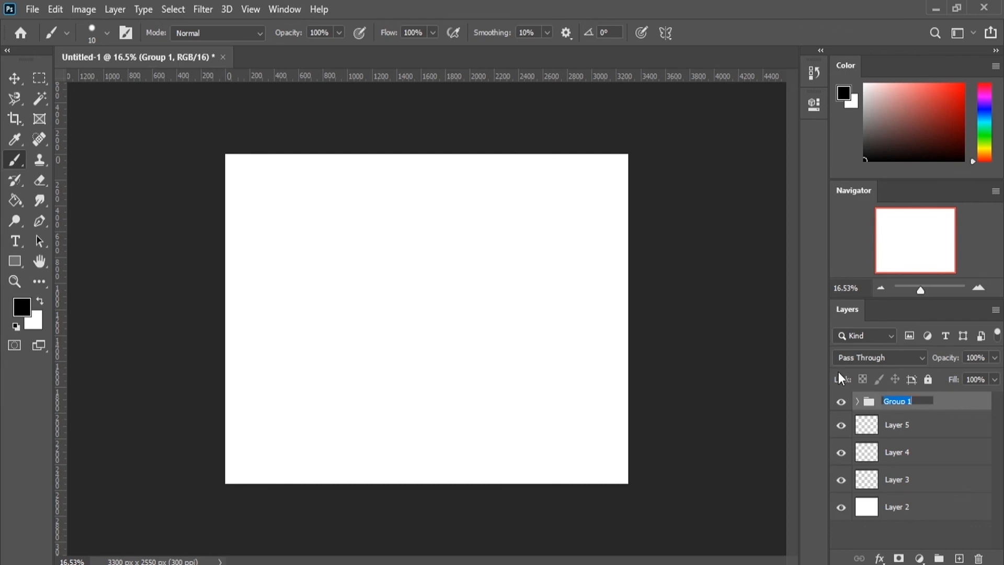
left_click(965, 402)
Expand Group 1 to review the layers inside it and collapse it again.
left_click(857, 403)
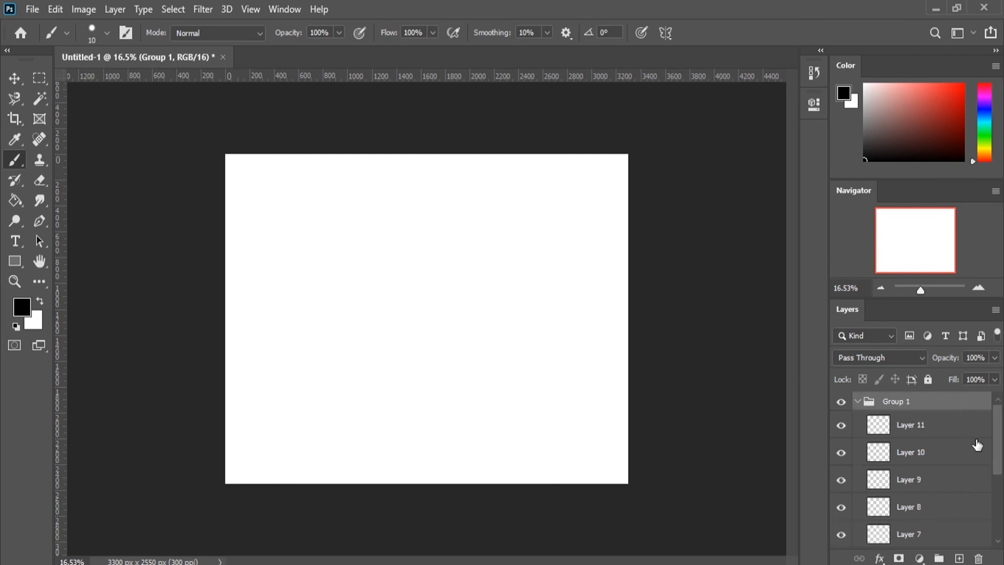
scroll(999, 434, "down", 1)
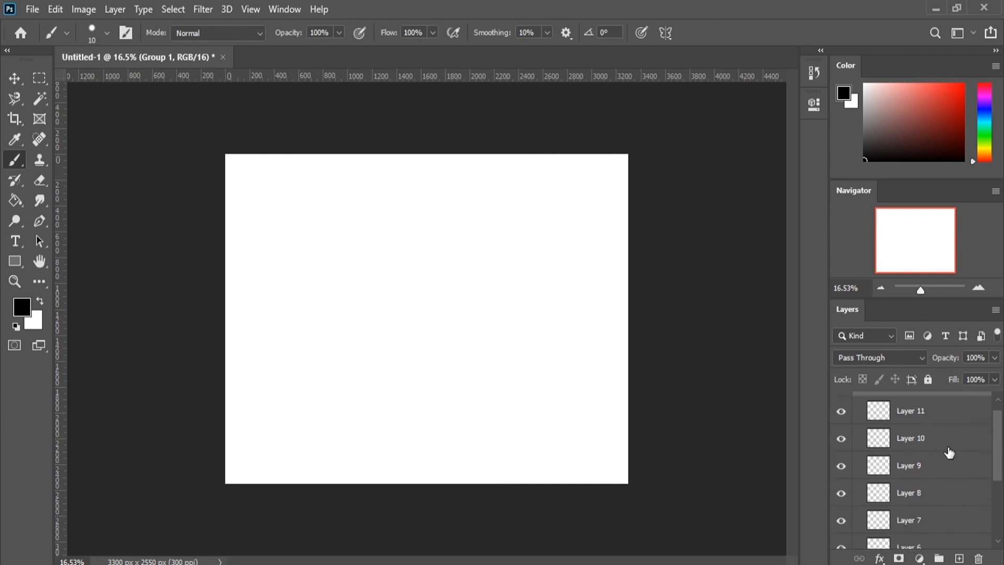
scroll(997, 450, "down", 3)
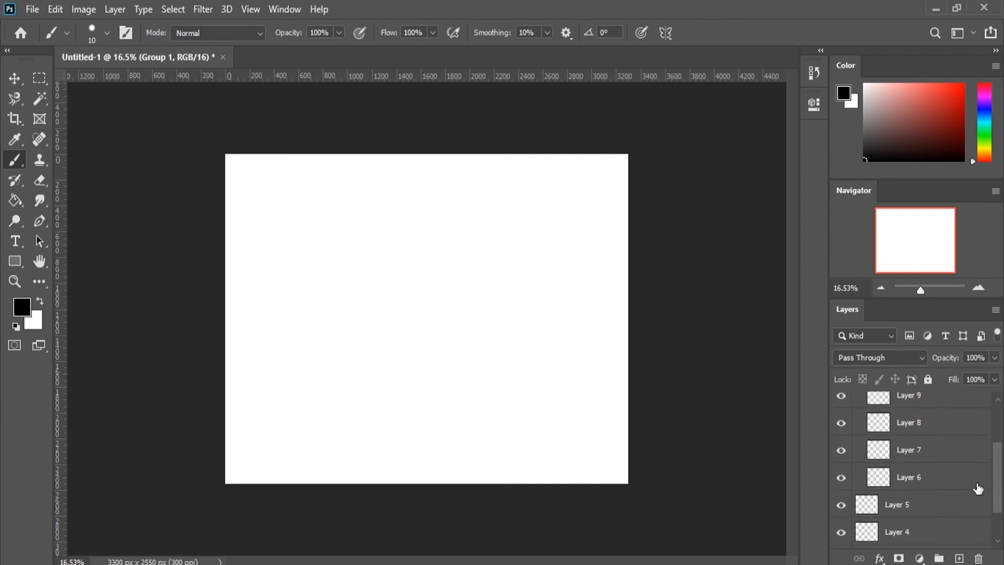
scroll(1000, 465, "up", 2)
scroll(915, 471, "up", 2)
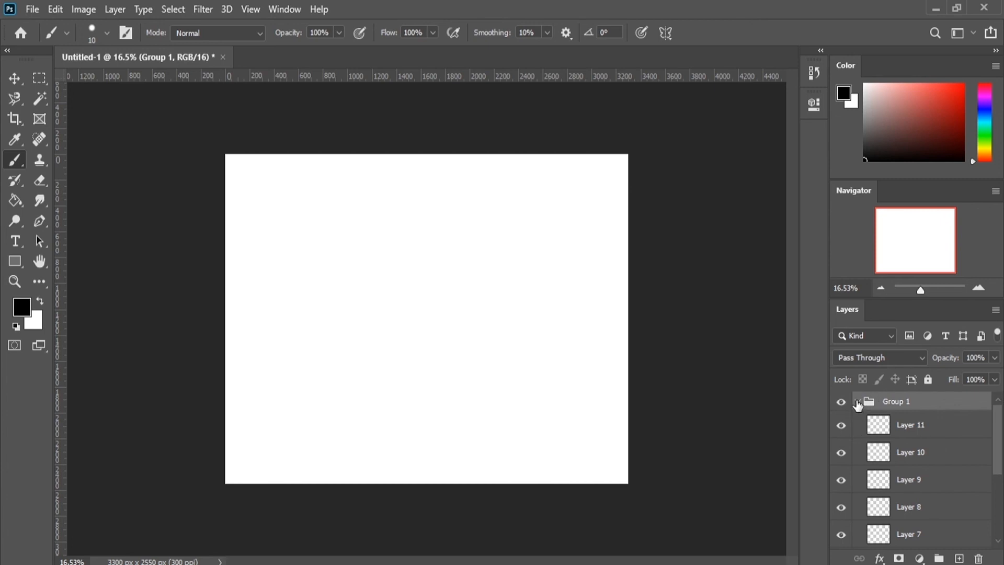
left_click(858, 403)
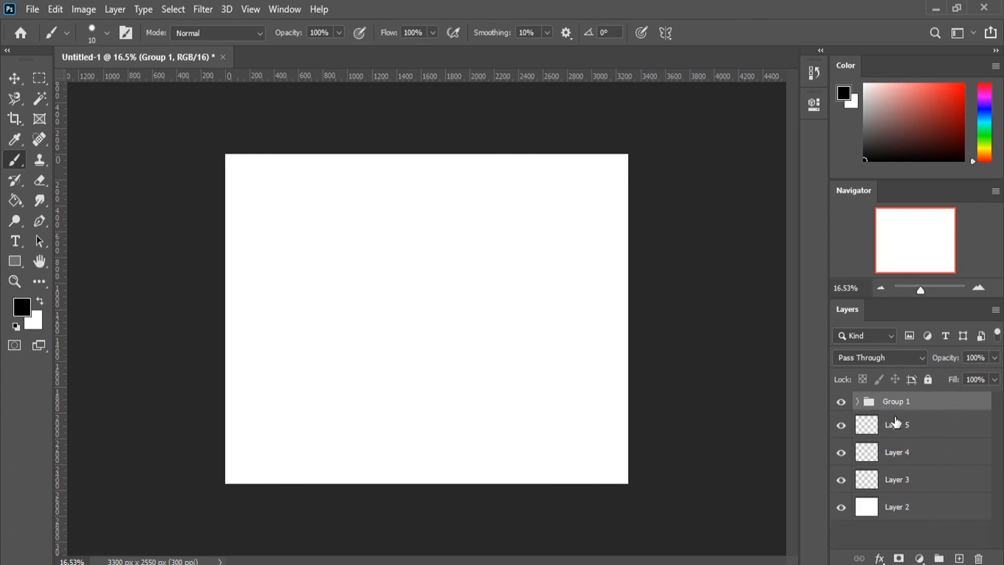
Select Layer 5 and view the available fill and adjustment layers and layer effects.
left_click(889, 424)
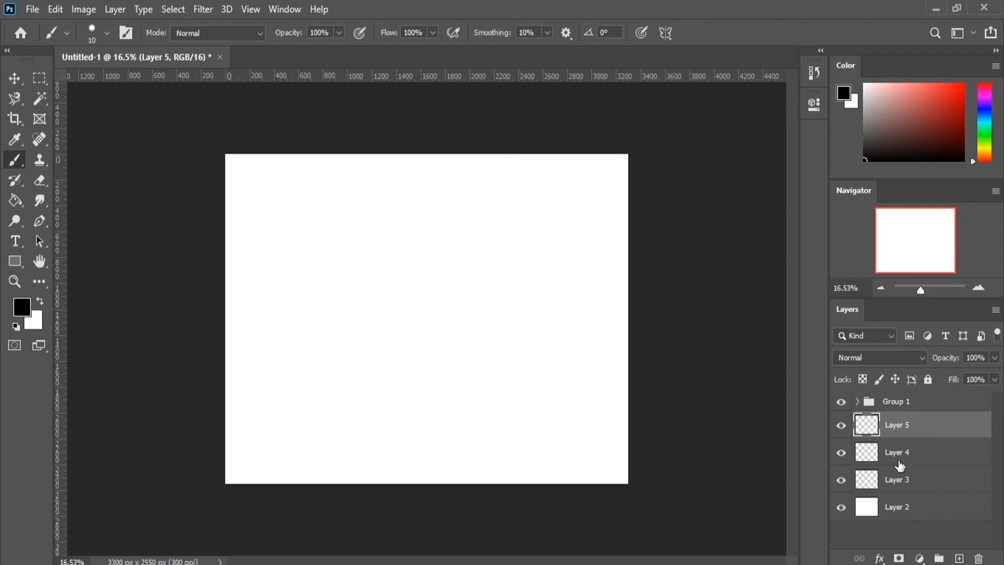
left_click(920, 558)
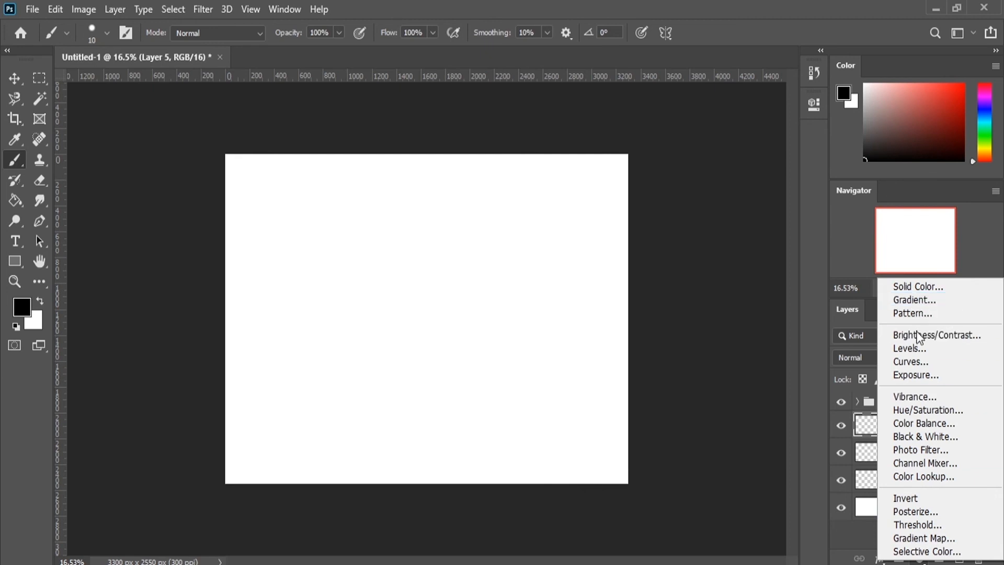
left_click(863, 530)
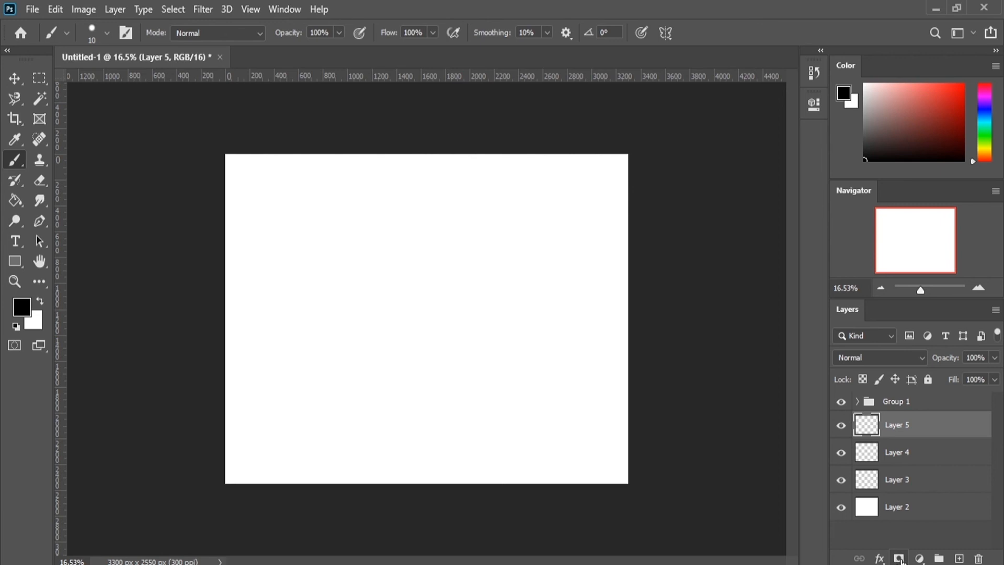
left_click(879, 559)
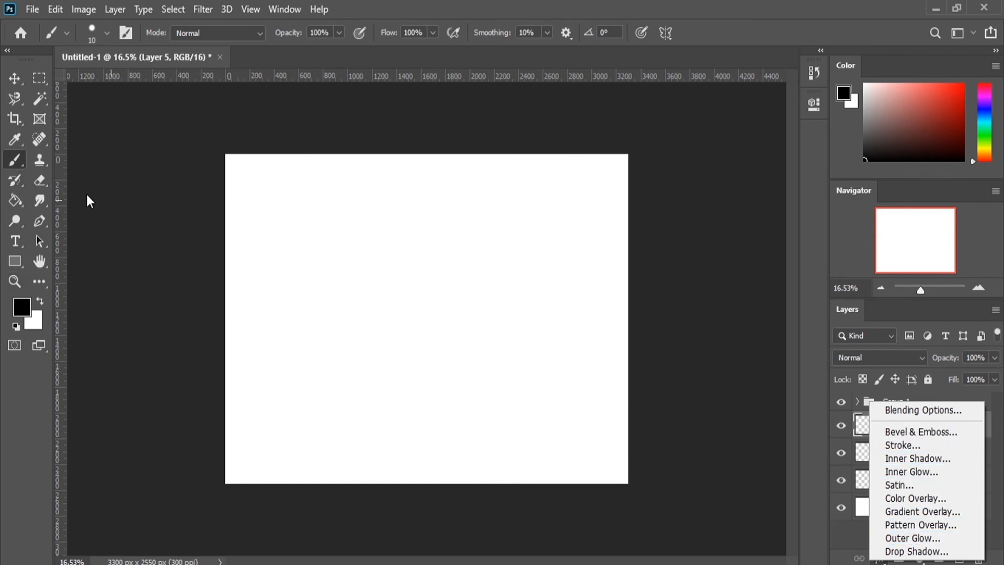
Paint a tiny dot on Layer 5, enlarge the brush to 127 px and paint a thick diagonal line across the canvas.
left_click(442, 258)
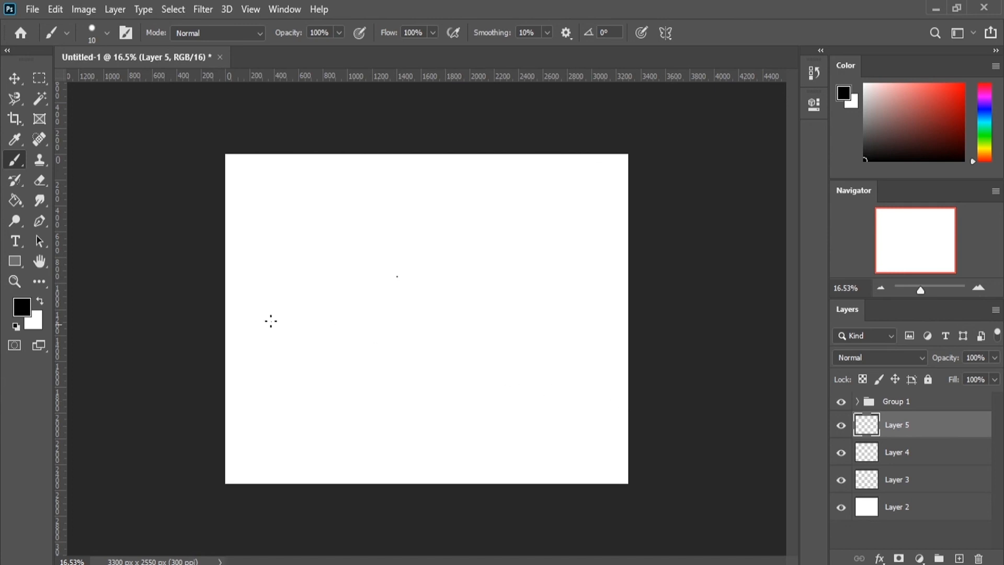
left_click(106, 33)
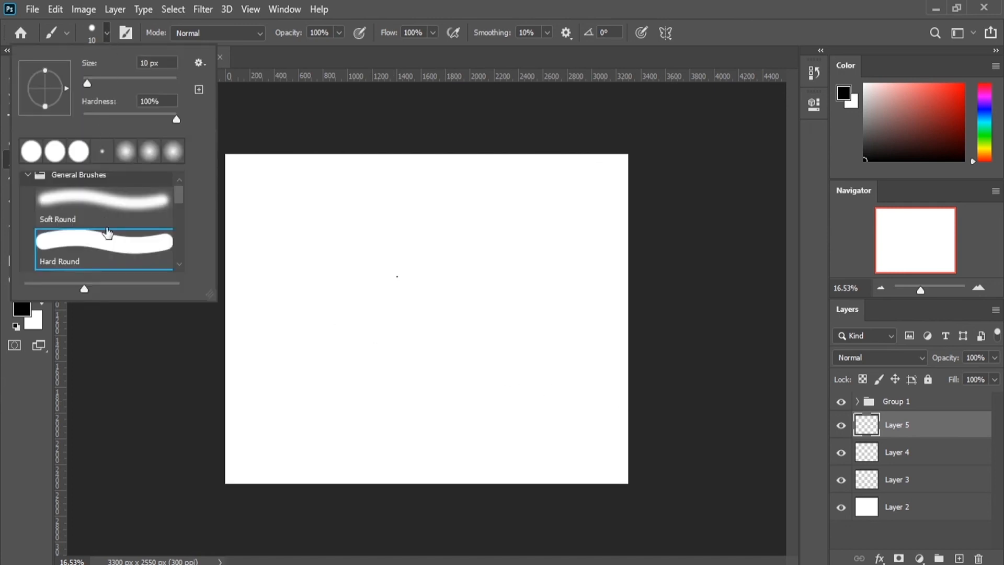
left_click_drag(89, 81, 137, 83)
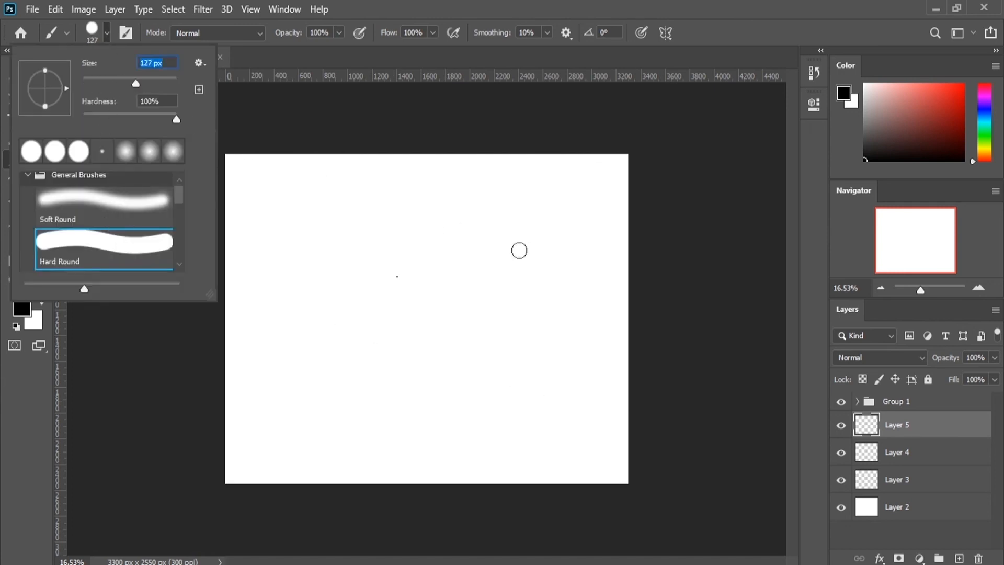
left_click(538, 196)
left_click_drag(537, 197, 340, 440)
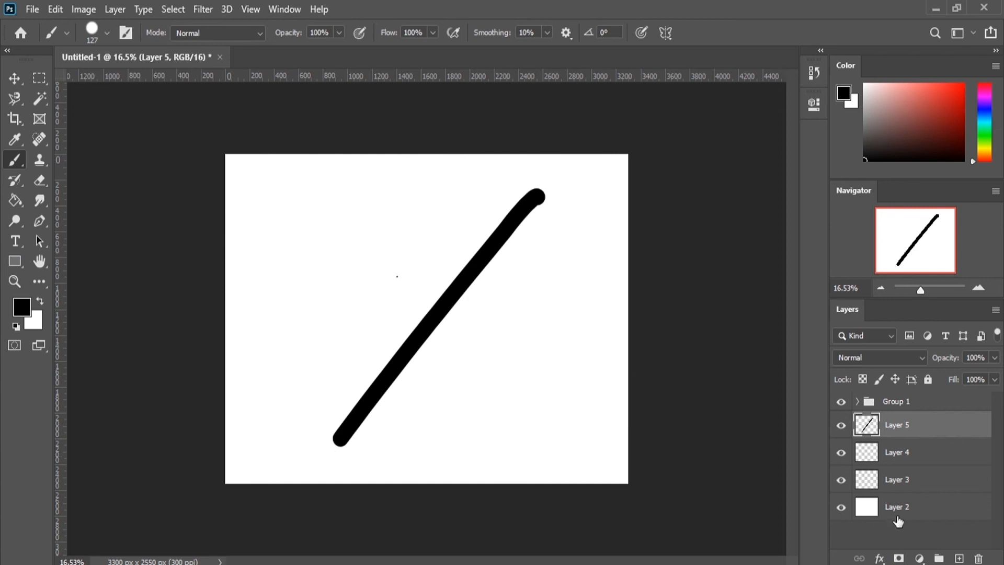
Add a Stroke layer style to Layer 5 and set its color to bright red.
left_click(880, 558)
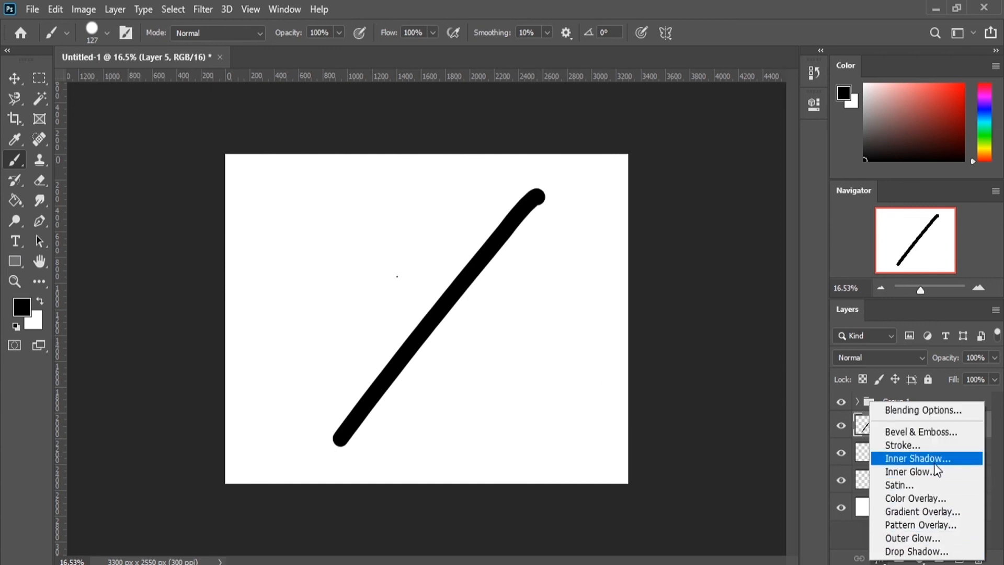
left_click(932, 444)
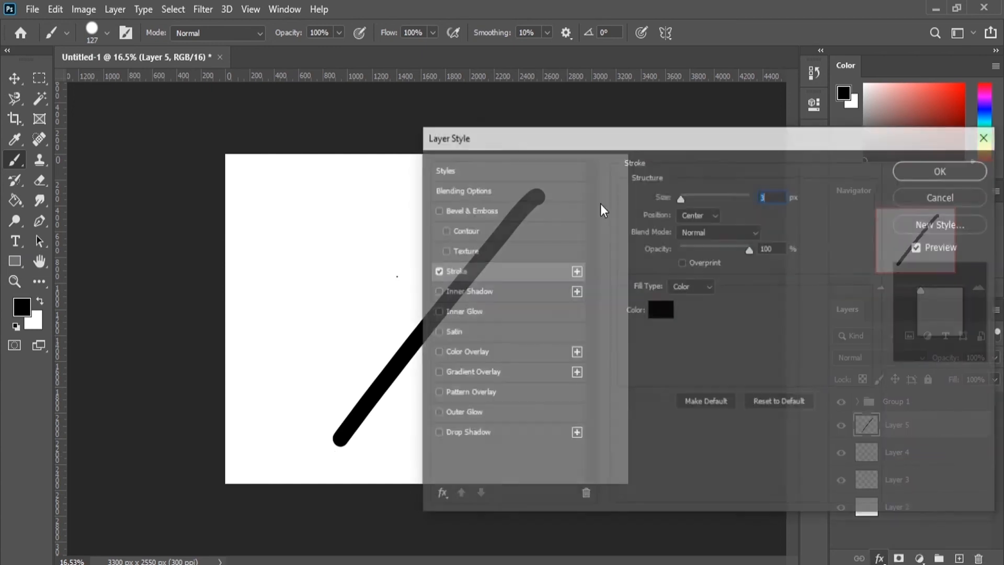
left_click(656, 314)
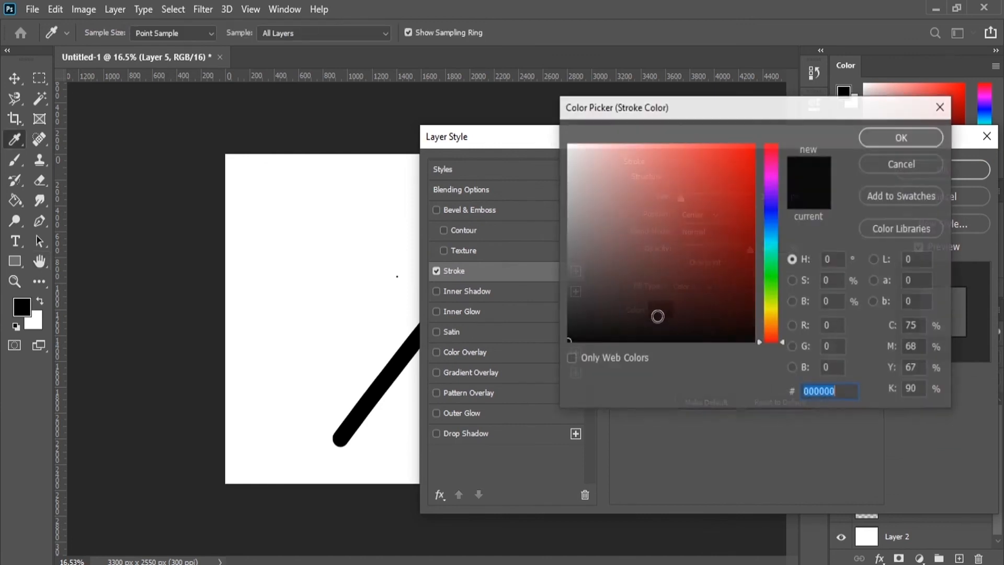
mouse_move(657, 316)
left_mouse_down()
mouse_move(690, 238)
mouse_move(821, 130)
left_mouse_up()
left_click(903, 141)
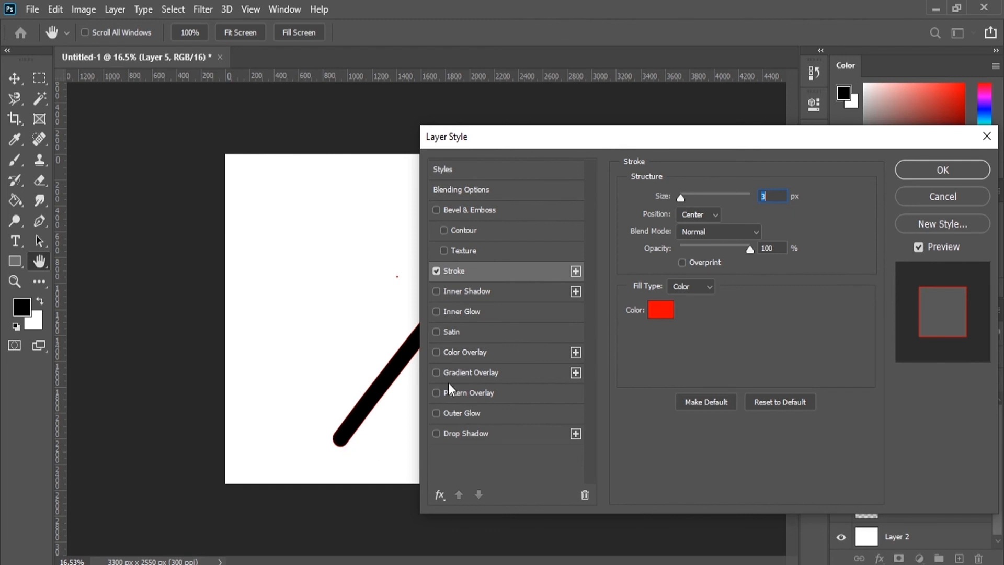
Preview the red stroke at a size of 38 px on the canvas, and reduce it to 21 px.
left_click_drag(683, 198, 697, 197)
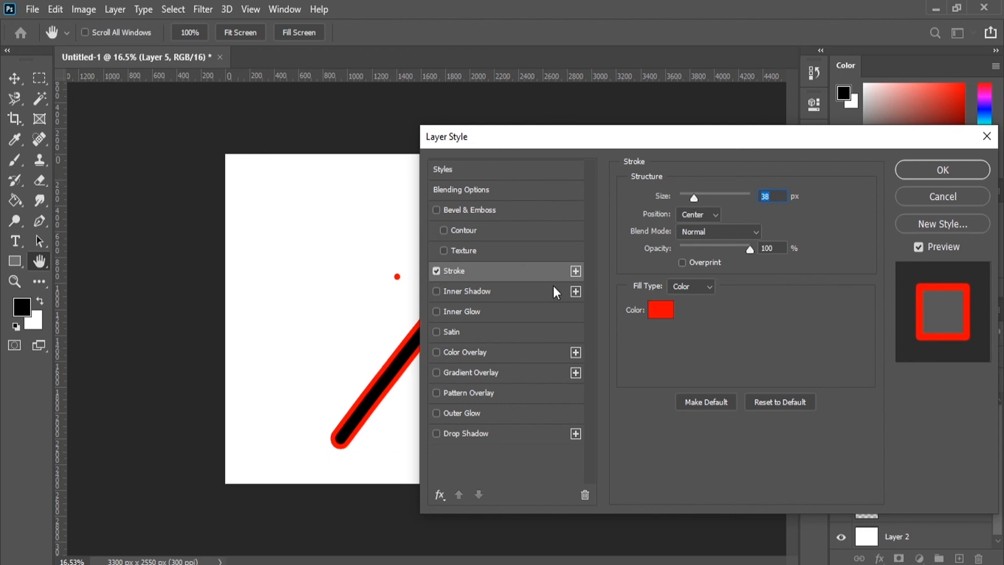
left_click_drag(601, 140, 759, 138)
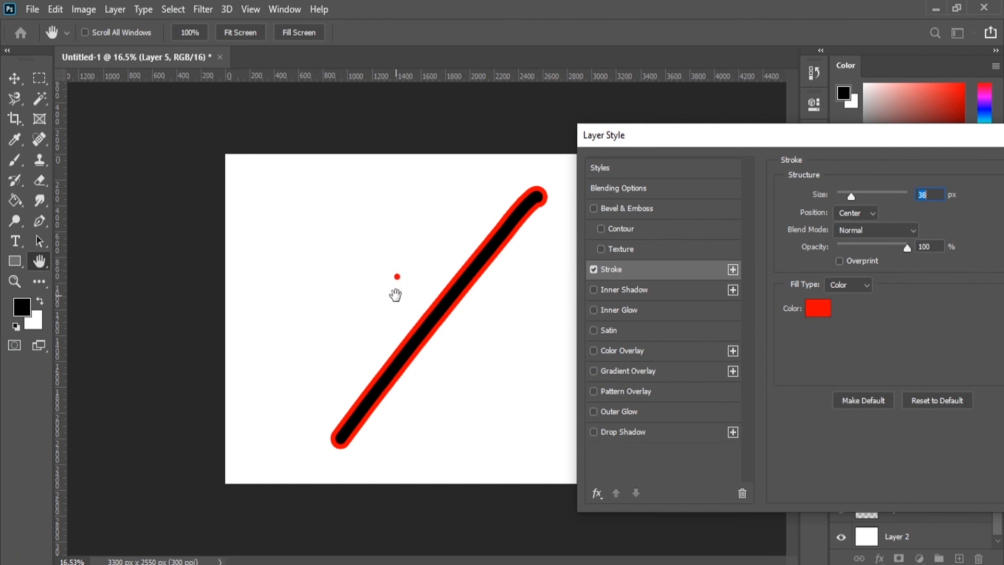
left_click_drag(744, 133, 629, 100)
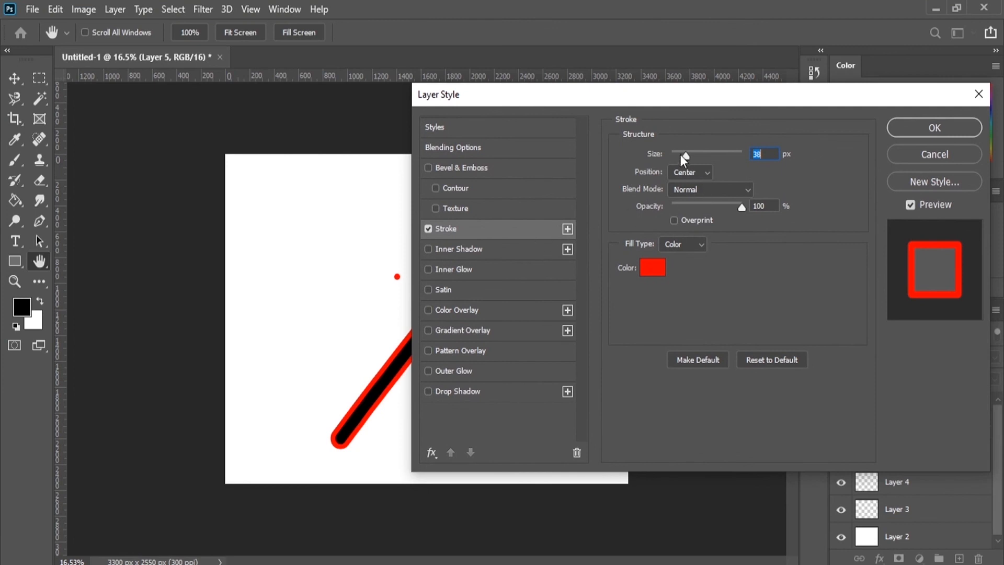
mouse_move(680, 155)
left_mouse_down()
mouse_move(699, 154)
mouse_move(674, 157)
mouse_move(682, 158)
left_mouse_up()
Compare the Outside and Inside positions for the stroke and return its position to Center.
left_click(689, 172)
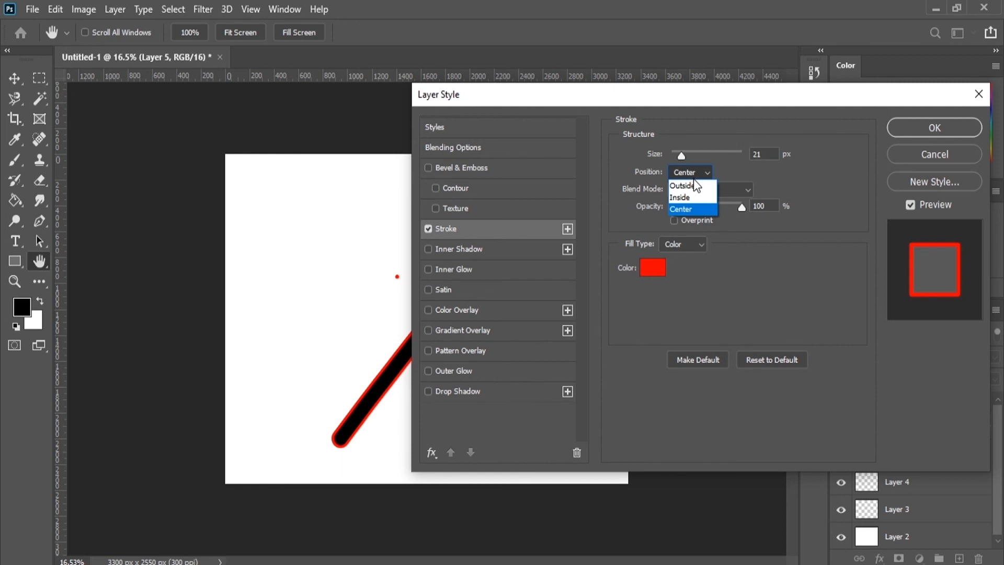
left_click(694, 185)
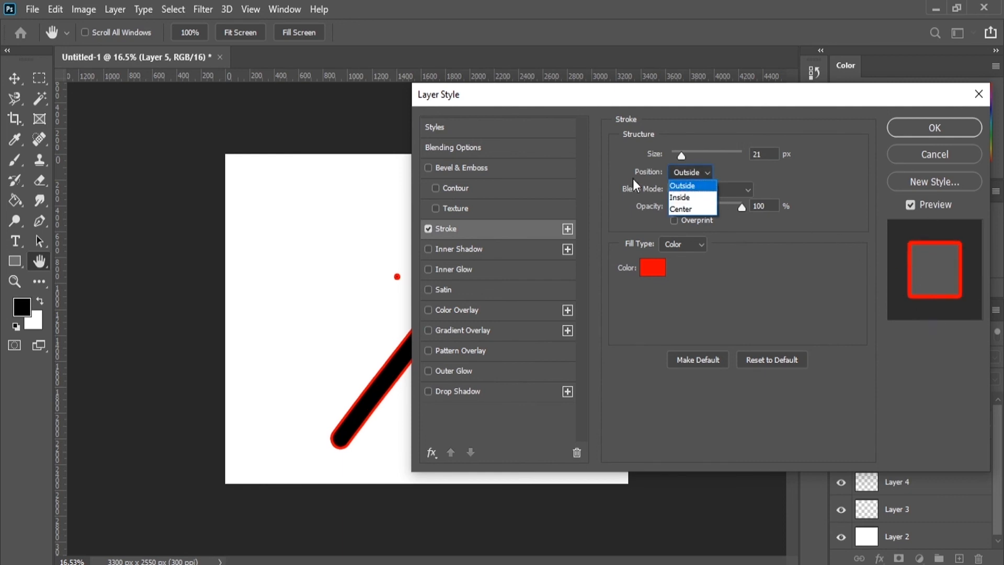
left_click(680, 199)
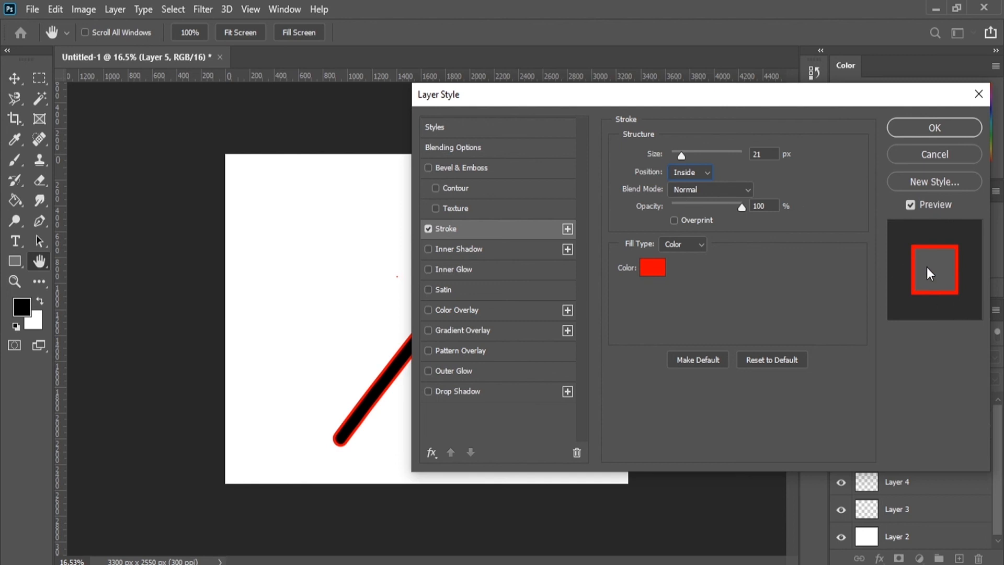
left_click(698, 171)
left_click(698, 206)
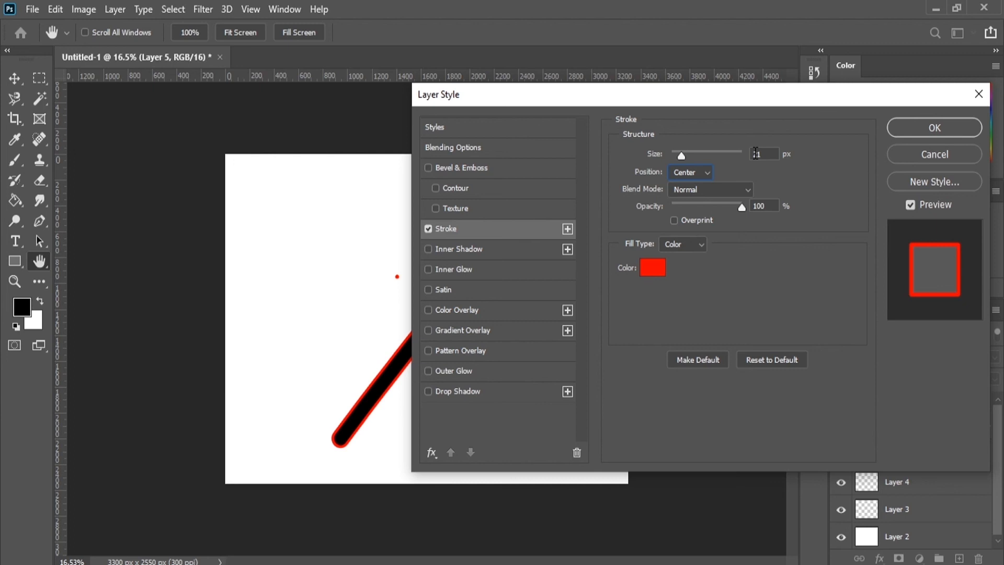
Look through the stroke's blend mode, opacity and fill type options, and discard the layer style on Layer 5.
left_click(733, 191)
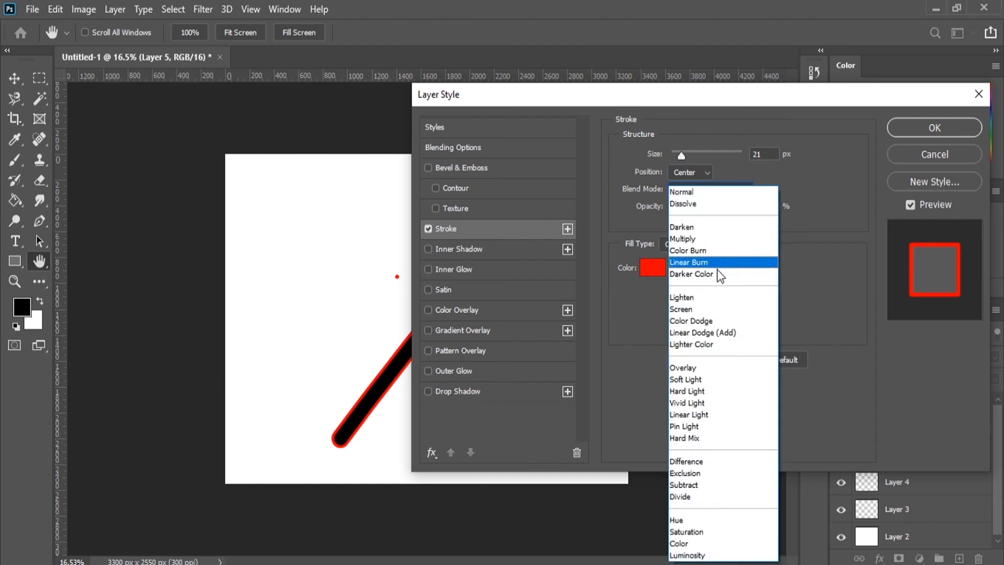
left_click(848, 241)
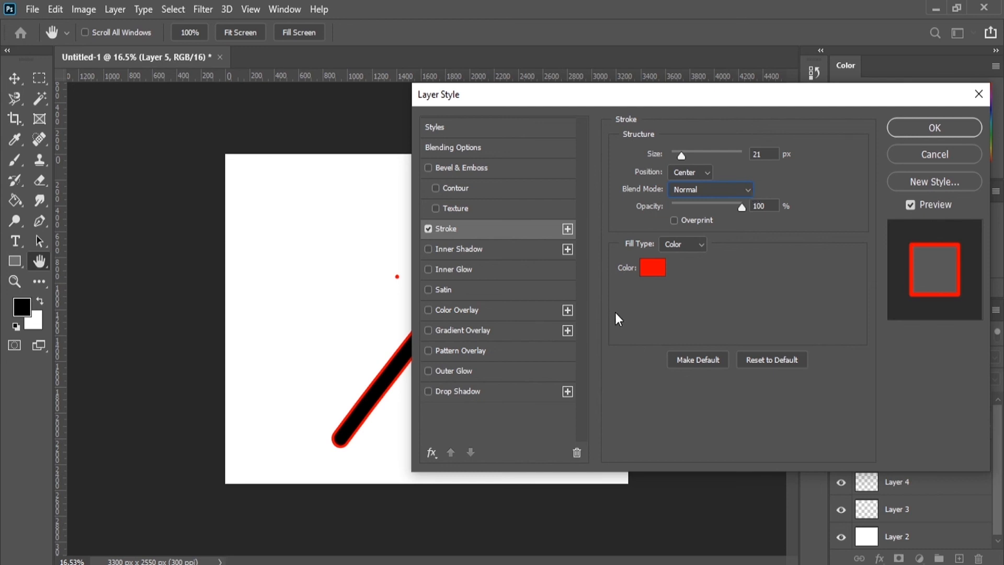
mouse_move(741, 209)
left_mouse_down()
mouse_move(660, 207)
mouse_move(742, 219)
mouse_move(663, 221)
mouse_move(743, 220)
left_mouse_up()
left_click(689, 246)
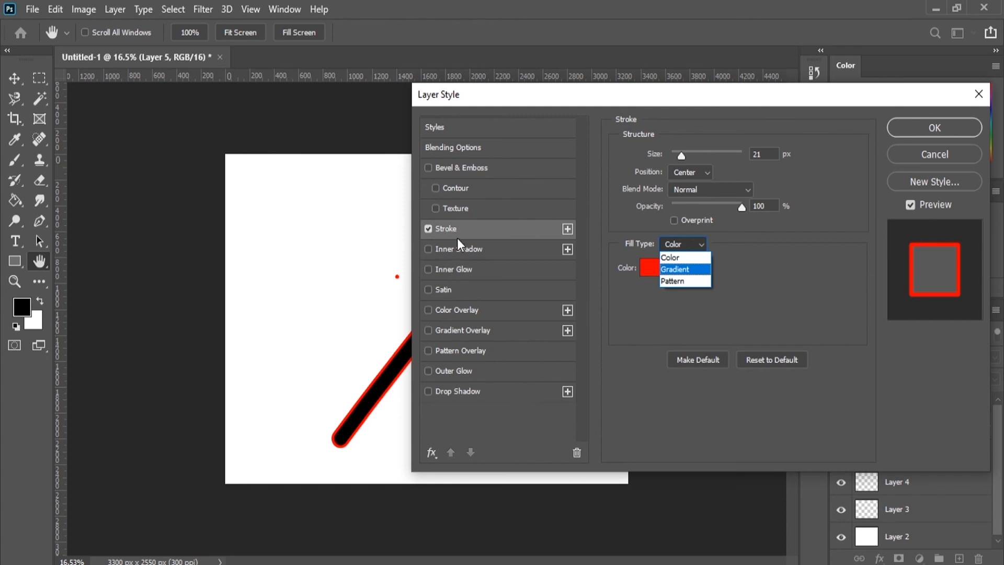
left_click(942, 155)
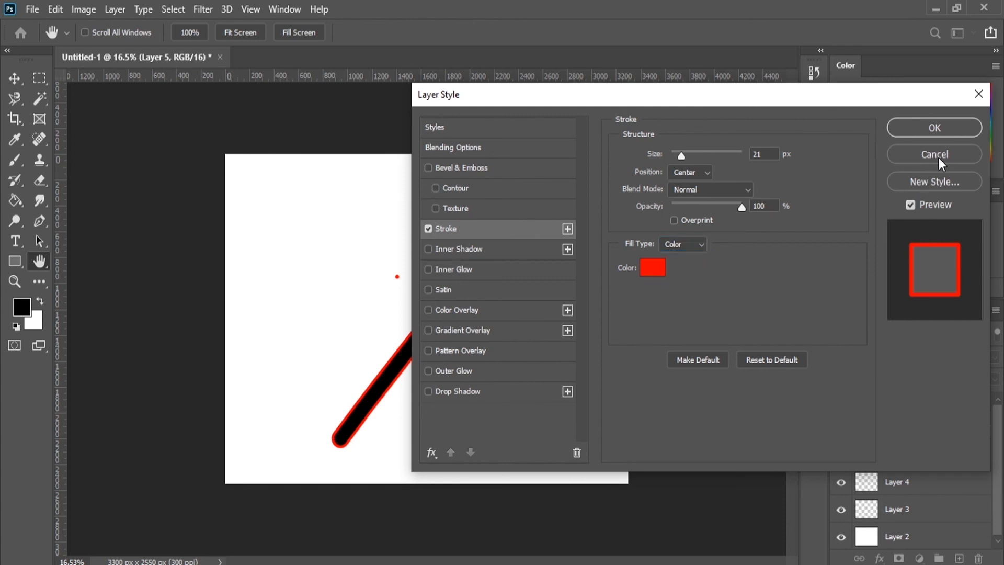
left_click(938, 156)
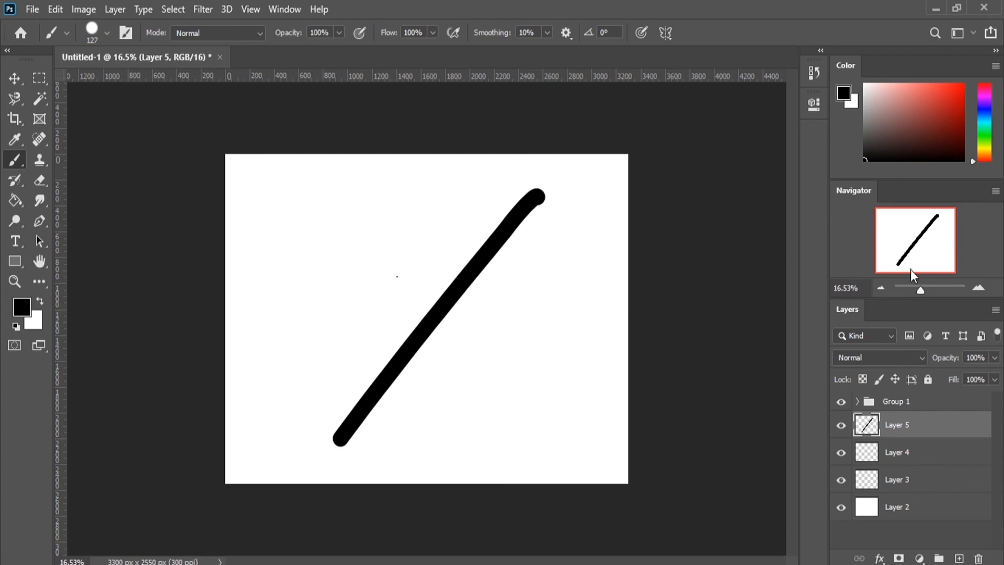
Set the foreground color to a bright blue-green using the Hue Cube.
left_click_drag(919, 289, 925, 290)
mouse_move(925, 243)
left_mouse_down()
mouse_move(932, 239)
mouse_move(894, 262)
mouse_move(914, 232)
mouse_move(926, 238)
mouse_move(914, 255)
mouse_move(922, 249)
left_mouse_up()
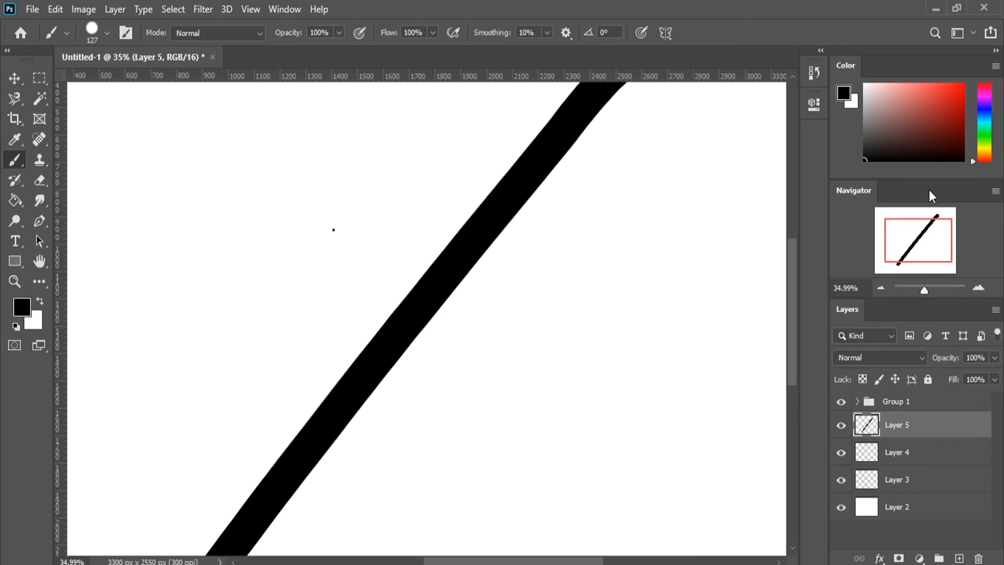
left_click_drag(990, 152, 986, 127)
left_click(962, 84)
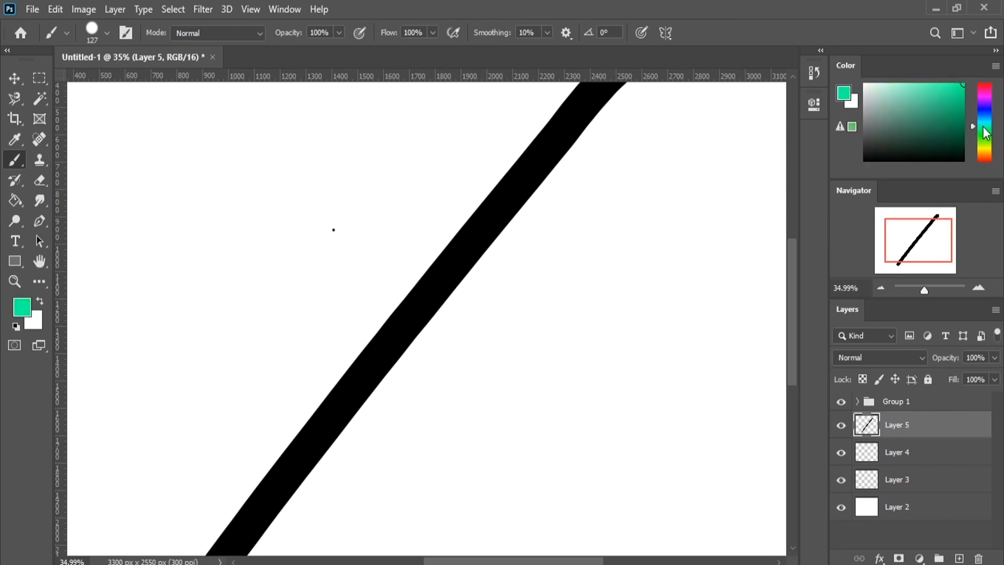
Switch the color picker display to Brightness Cube and pick a bright green foreground color.
left_click(996, 66)
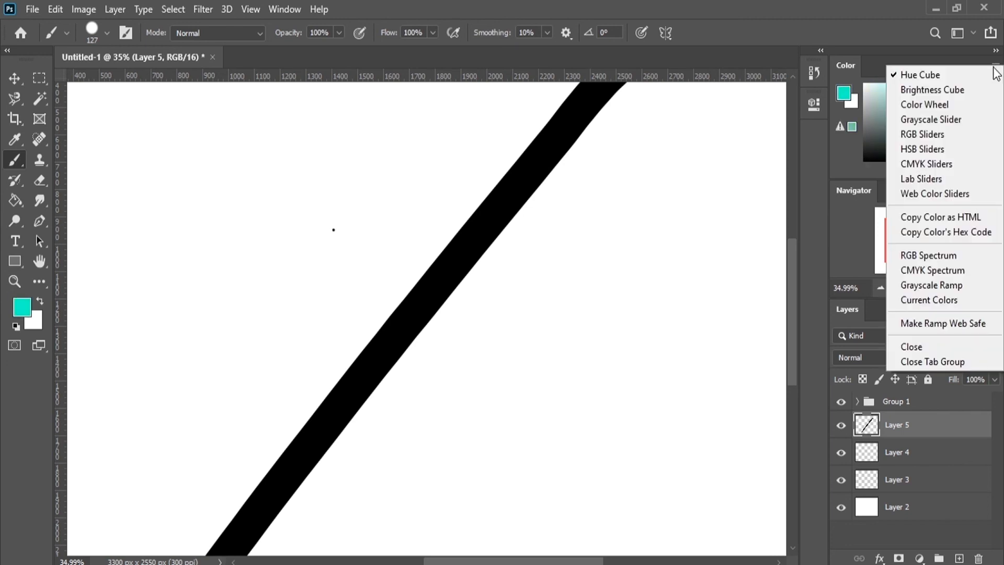
left_click(964, 91)
mouse_move(905, 104)
left_mouse_down()
mouse_move(888, 124)
mouse_move(894, 102)
left_mouse_up()
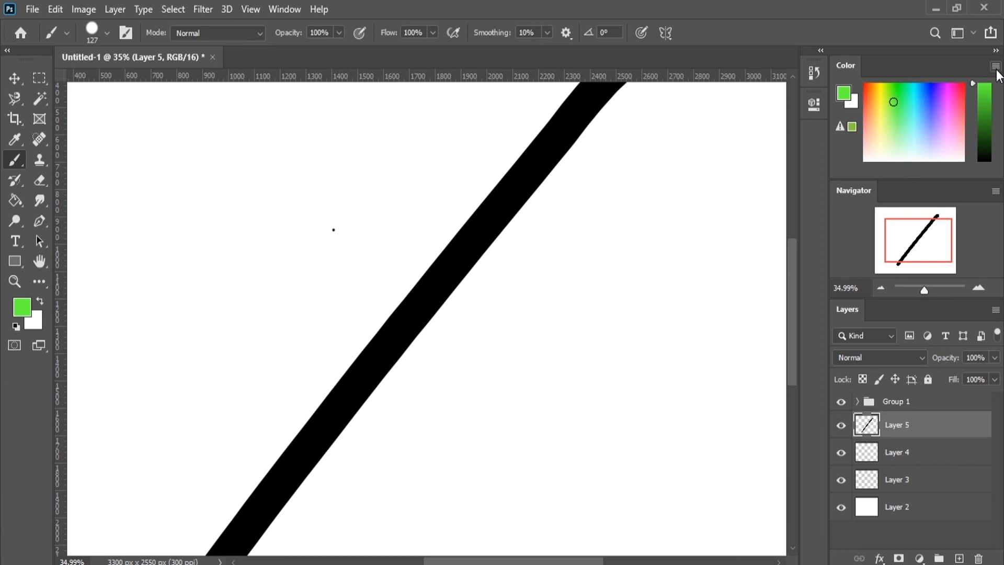
Try the HSB Sliders, change to the Color Wheel and set the foreground to blue with H 208, S 100, B 79.
left_click(996, 68)
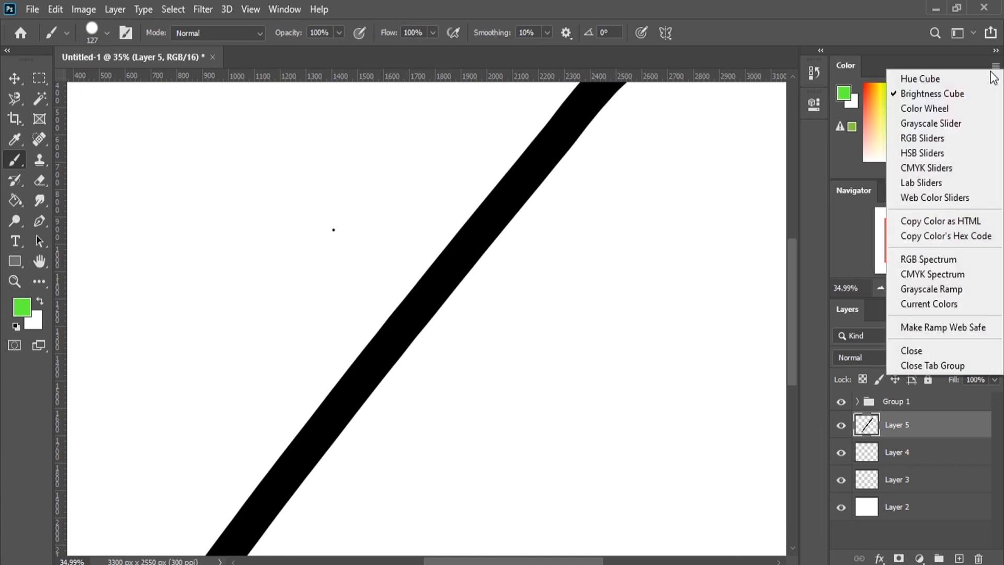
left_click(939, 154)
left_click(996, 66)
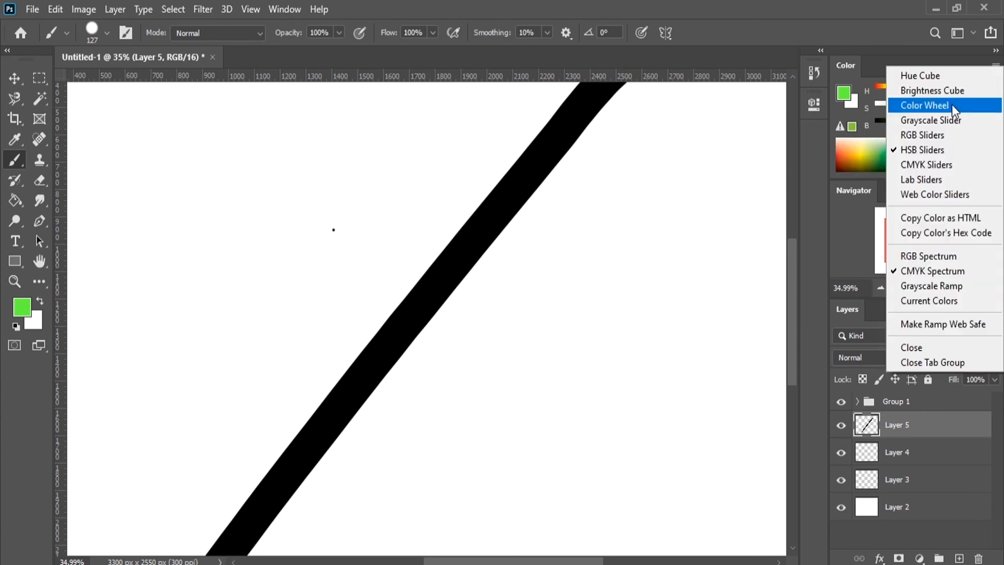
left_click(952, 104)
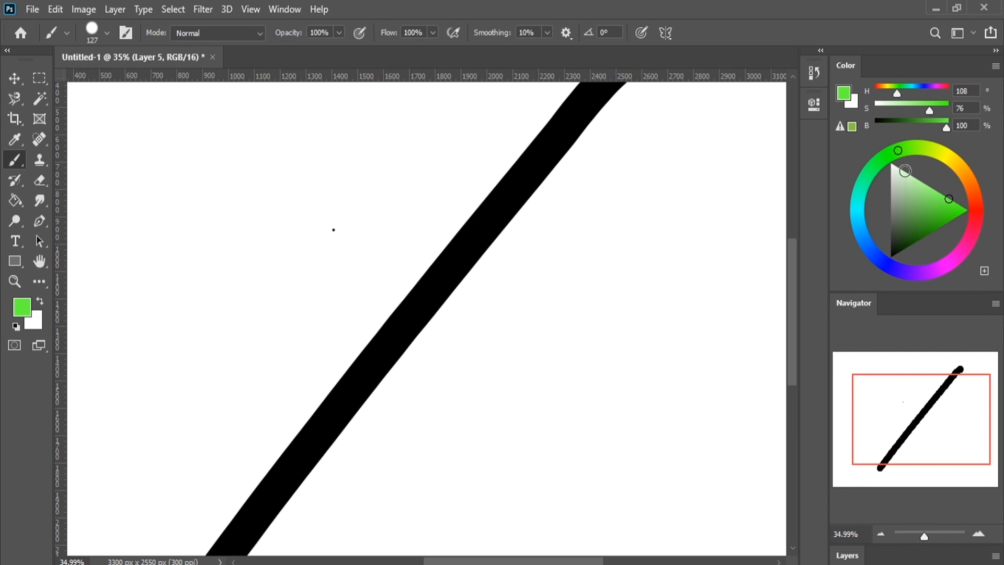
left_click_drag(979, 219, 862, 236)
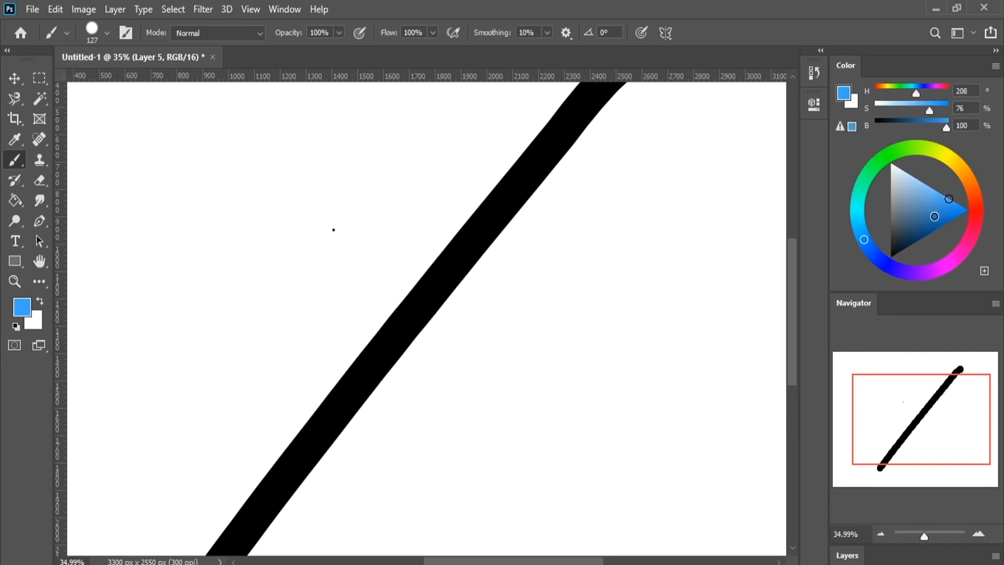
mouse_move(932, 213)
left_mouse_down()
mouse_move(964, 215)
mouse_move(950, 233)
mouse_move(954, 219)
left_mouse_up()
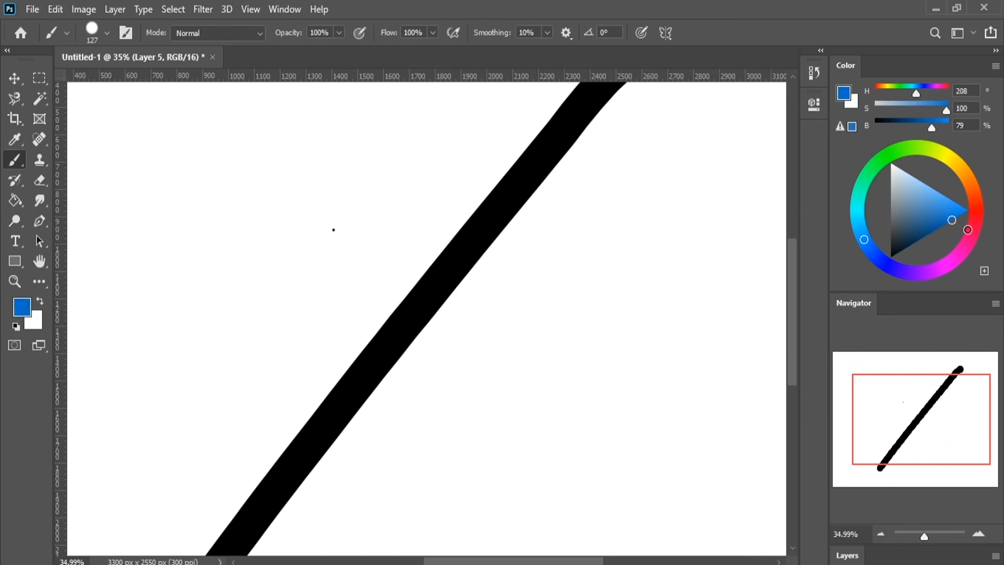
Return the color picker display to Hue Cube and reduce its height to make room for the layers.
left_click(996, 66)
left_click(973, 76)
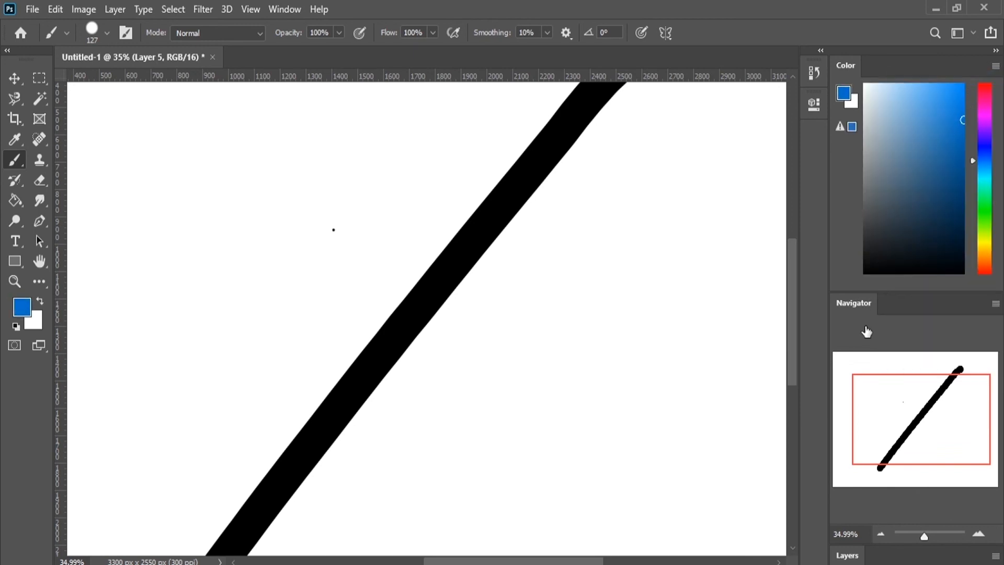
left_click_drag(903, 292, 920, 165)
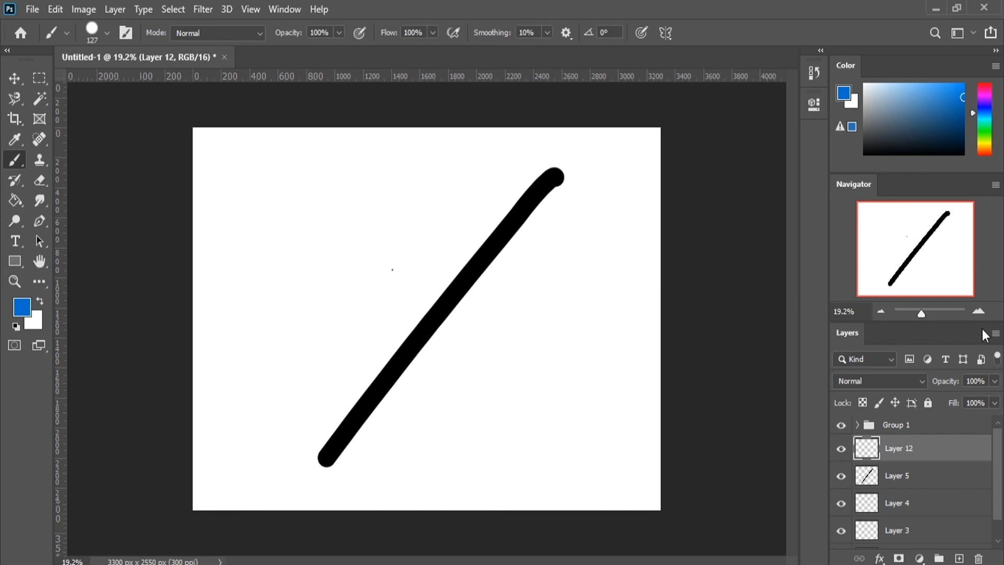
left_click(995, 333)
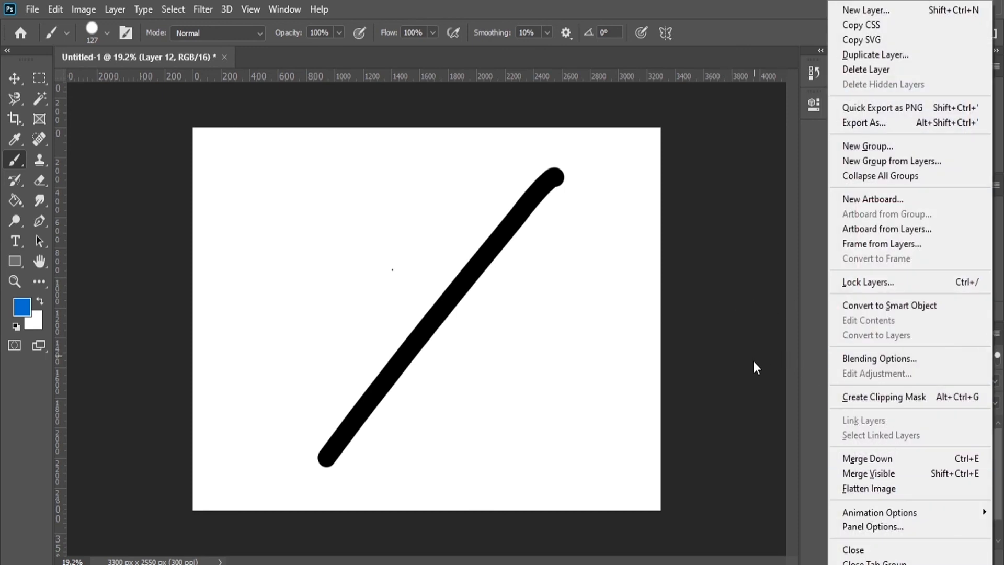
left_click(826, 348)
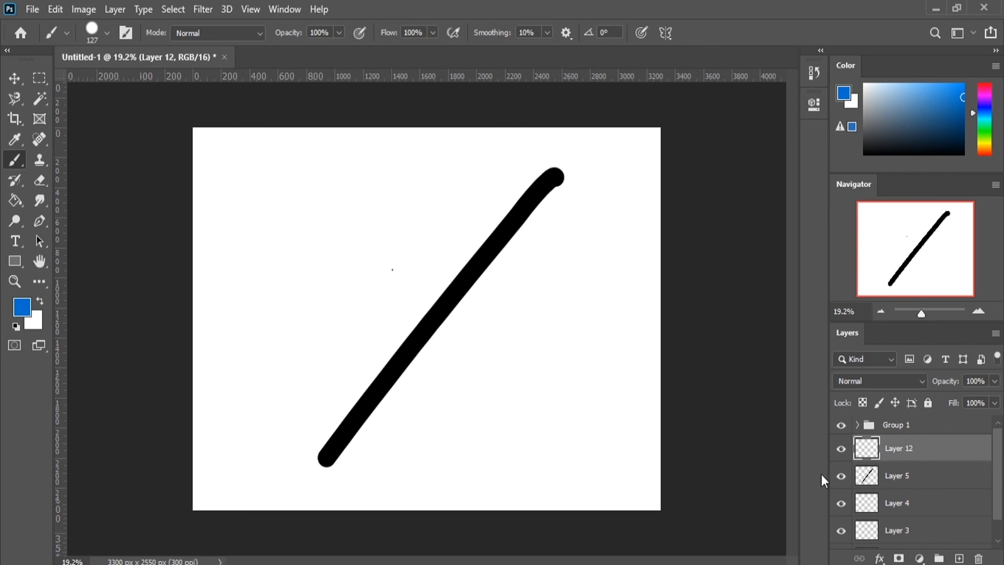
left_click(997, 333)
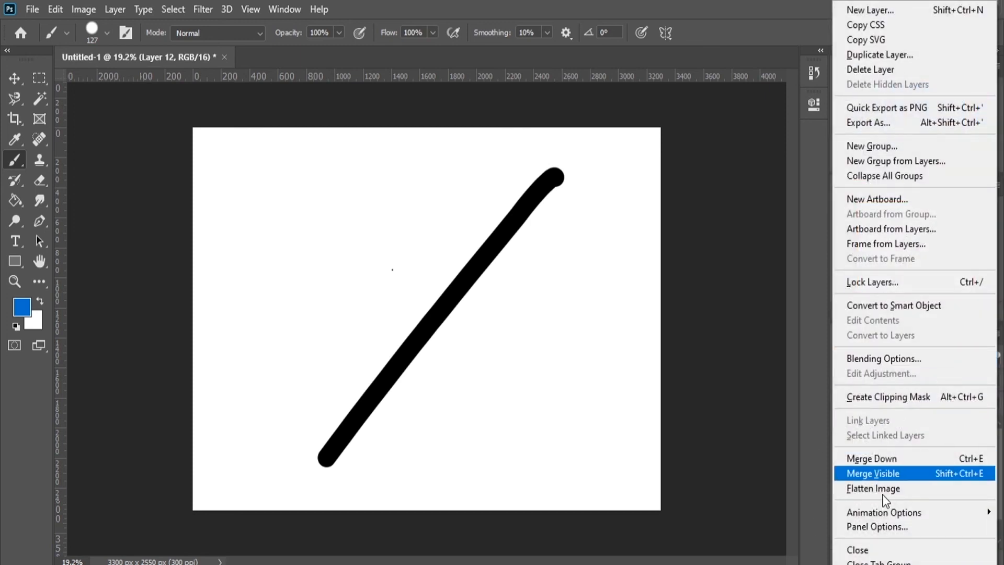
left_click(291, 5)
left_click(288, 8)
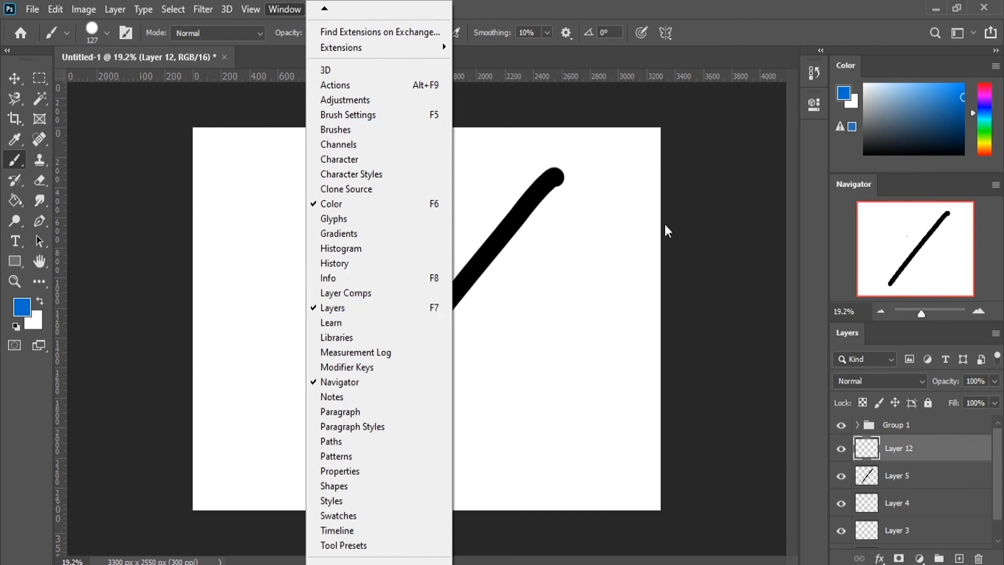
left_click(733, 269)
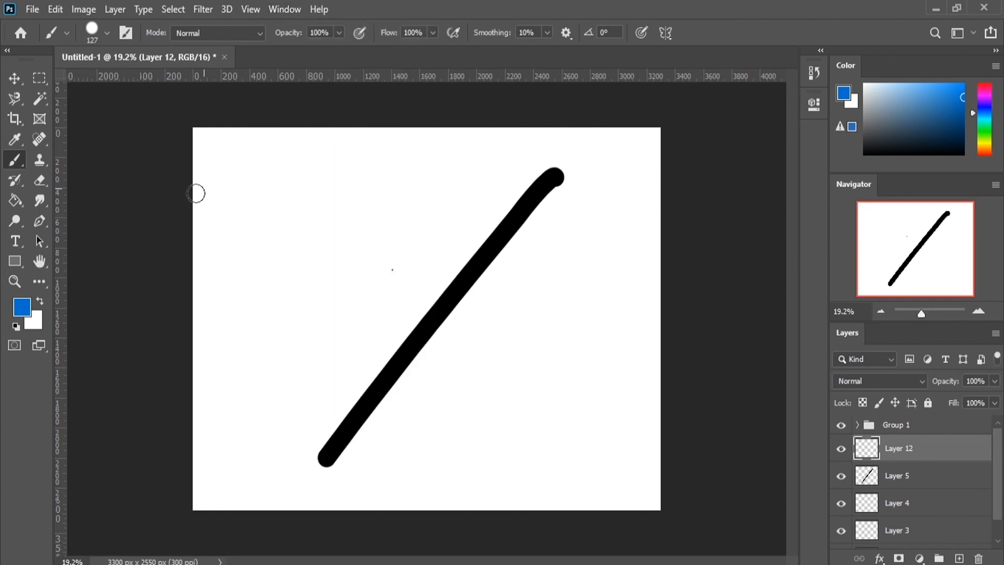
Select Layer 5, move its black diagonal line slightly lower on the canvas, and enable Auto-Select.
left_click(15, 80)
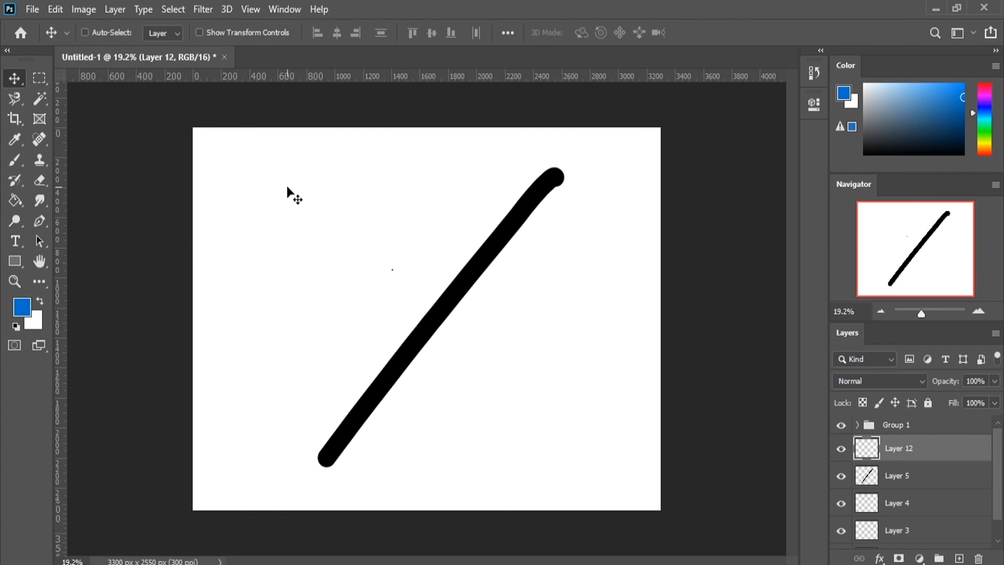
left_click(898, 479)
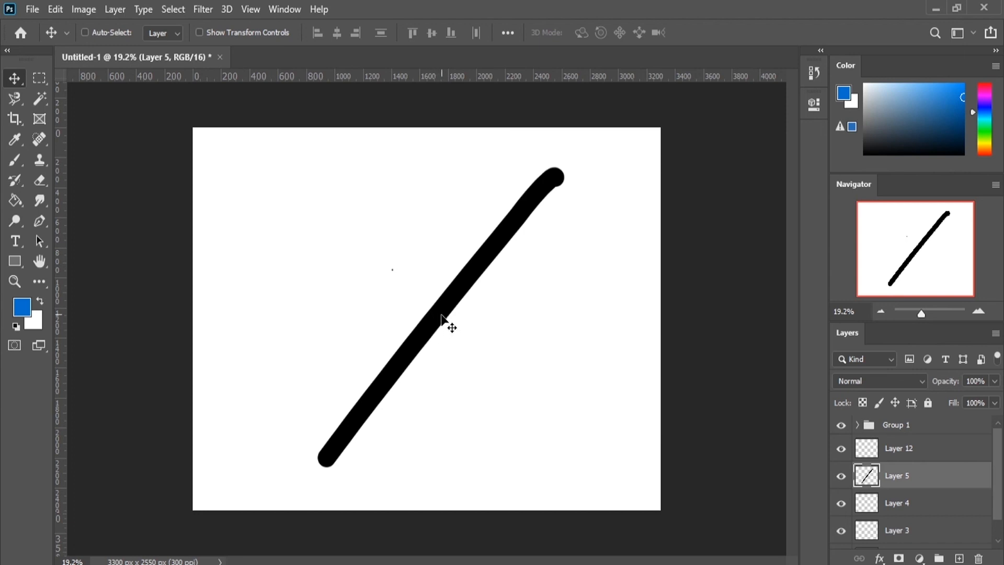
left_click_drag(441, 317, 454, 335)
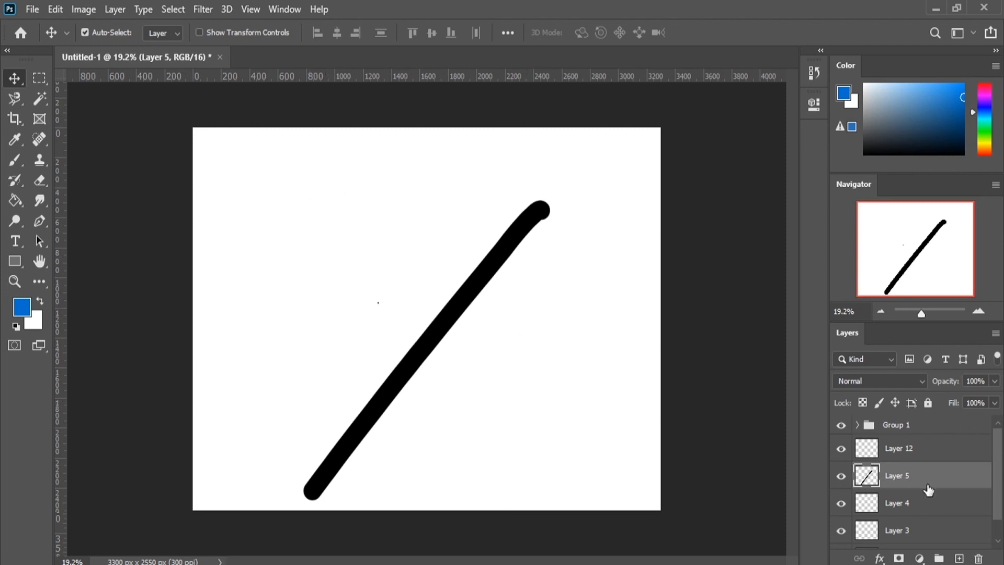
With Layer 12 selected, grab the black line through Auto-Select and move it slightly up and to the right on the canvas.
left_click(915, 457)
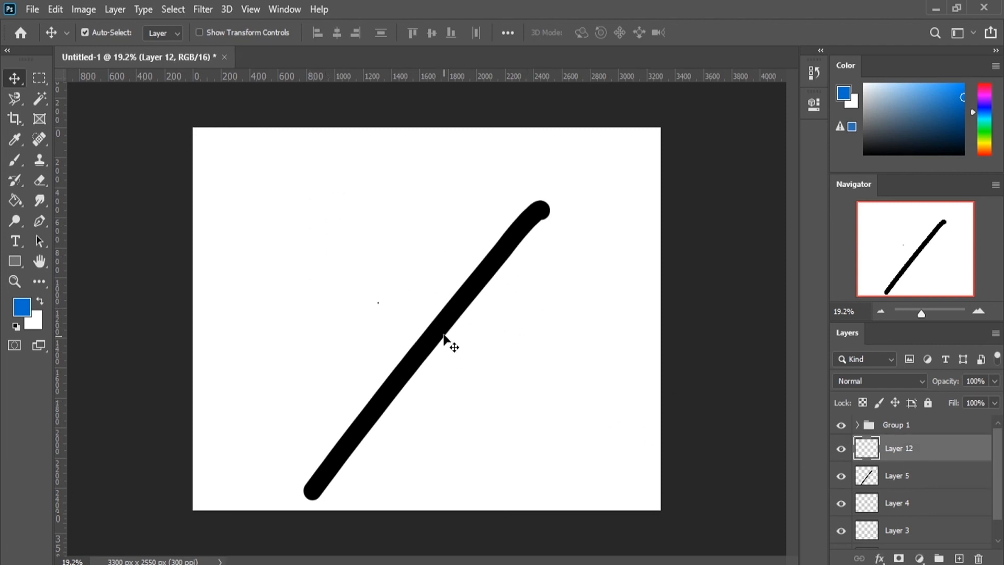
mouse_move(440, 331)
left_mouse_down()
mouse_move(340, 240)
mouse_move(407, 339)
mouse_move(538, 340)
left_mouse_up()
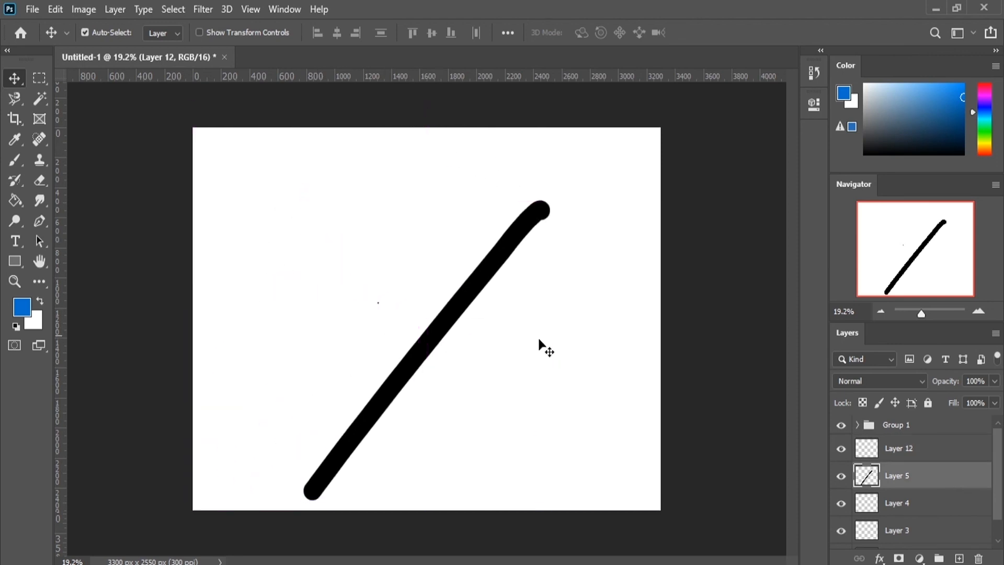
left_click(917, 456)
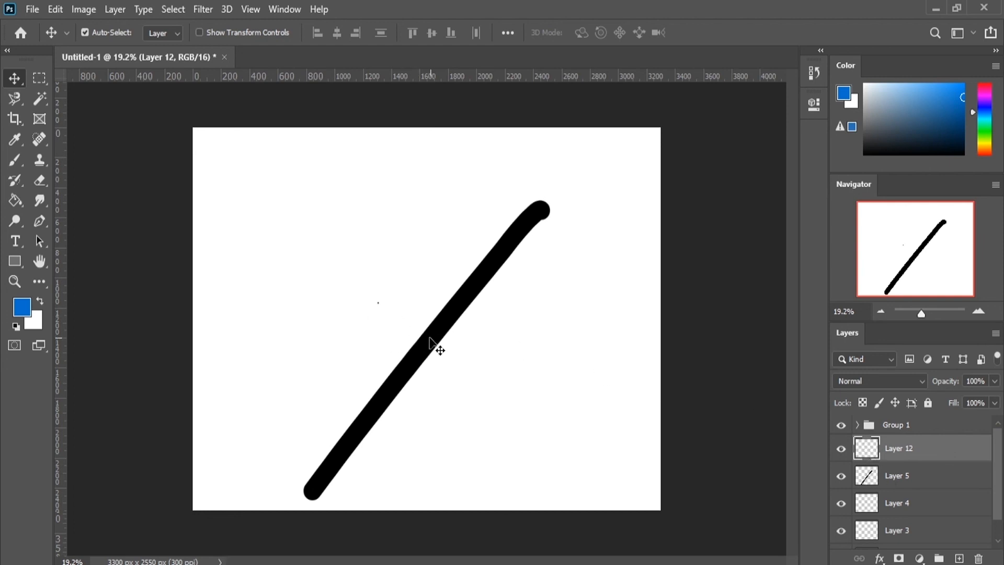
mouse_move(430, 339)
left_mouse_down()
mouse_move(417, 307)
mouse_move(306, 254)
mouse_move(525, 396)
mouse_move(422, 296)
mouse_move(495, 292)
mouse_move(321, 320)
mouse_move(426, 296)
mouse_move(440, 306)
left_mouse_up()
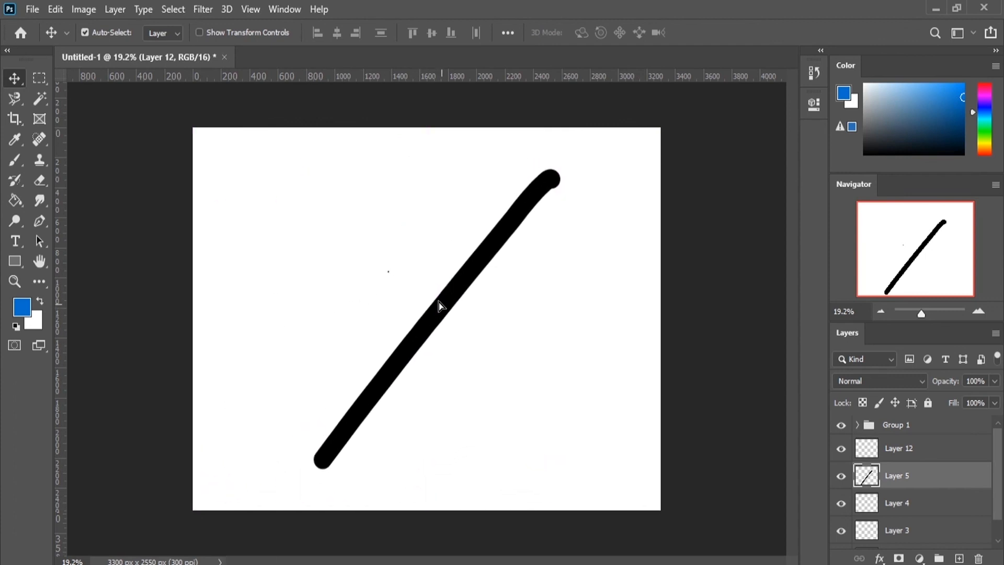
Try out several rectangular marquee selections on the canvas and deselect them.
key("m")
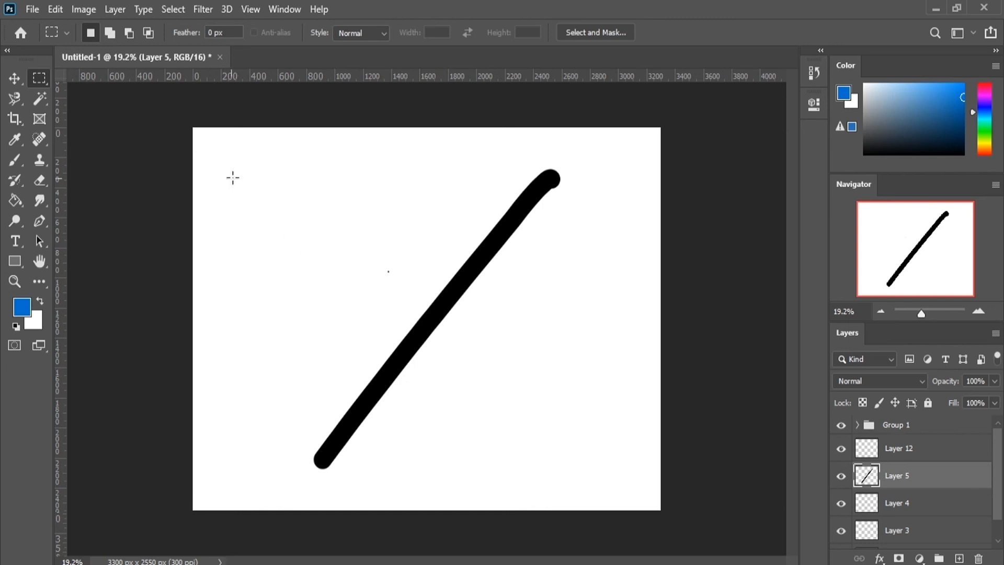
left_click_drag(266, 178, 409, 301)
left_click(306, 383)
left_click_drag(306, 384, 584, 245)
left_click_drag(312, 237, 585, 375)
key("ctrl+d")
Draw a wide rectangular selection across the middle of the black line and shift it slightly up and to the left.
left_click_drag(312, 257, 611, 397)
key("ctrl+d")
left_click(40, 184)
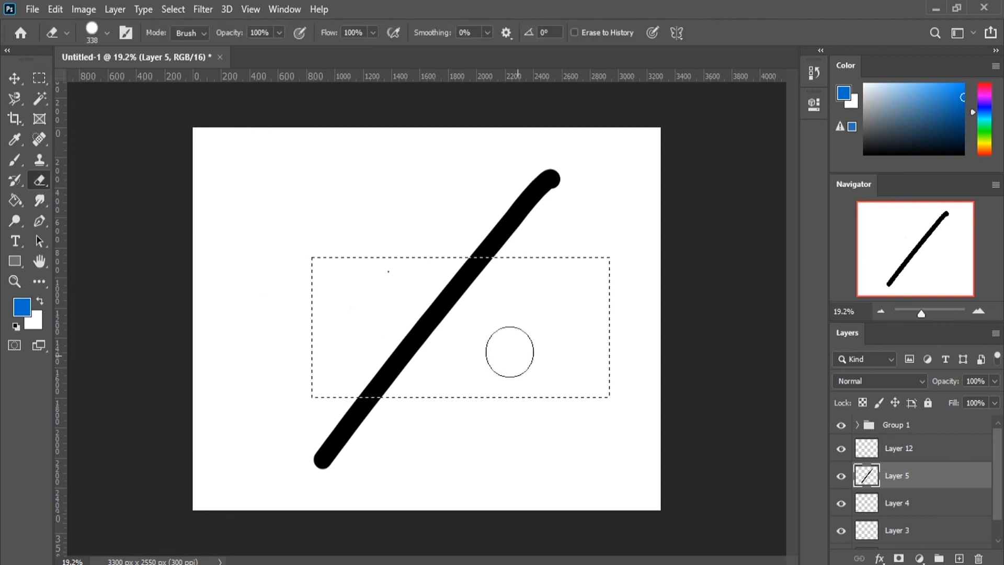
left_click(38, 80)
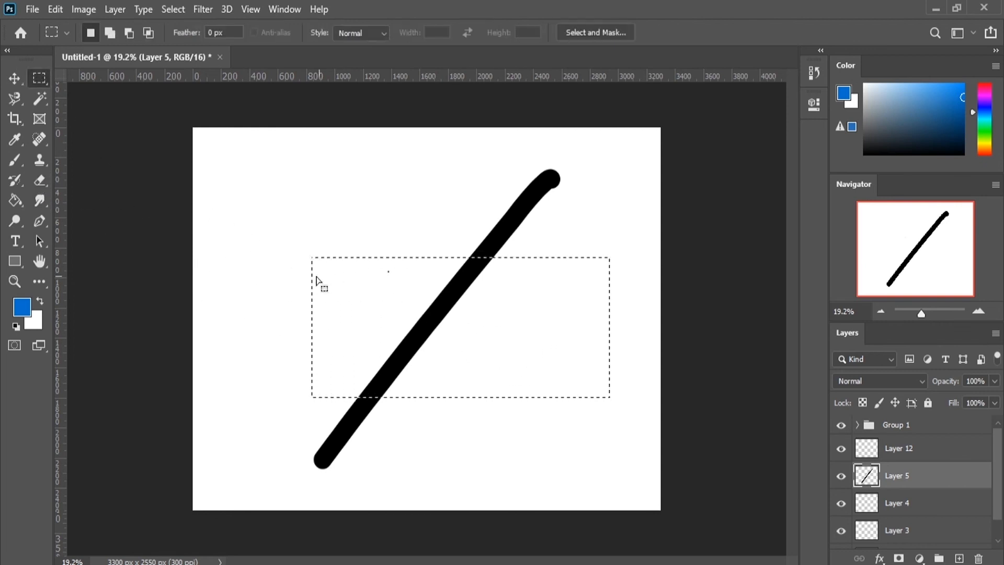
left_click_drag(316, 283, 292, 301)
left_click_drag(343, 317, 358, 296)
Erase the part of the black line inside the rectangular selection.
left_click(39, 181)
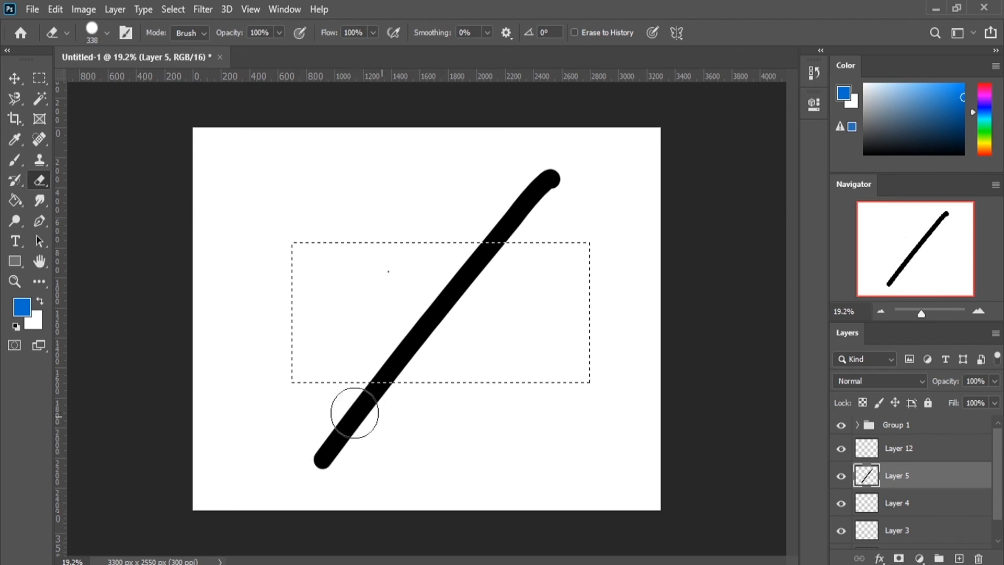
mouse_move(354, 410)
left_mouse_down()
mouse_move(435, 404)
mouse_move(353, 399)
mouse_move(462, 387)
mouse_move(385, 368)
mouse_move(457, 354)
mouse_move(406, 348)
mouse_move(465, 311)
mouse_move(378, 309)
mouse_move(388, 294)
mouse_move(456, 308)
mouse_move(440, 307)
mouse_move(438, 292)
mouse_move(527, 269)
mouse_move(459, 266)
mouse_move(495, 257)
mouse_move(572, 273)
mouse_move(478, 247)
mouse_move(535, 237)
mouse_move(377, 314)
left_mouse_up()
Draw a smaller rectangular selection between the two remaining line pieces, and view the other marquee tool variants.
left_click(39, 78)
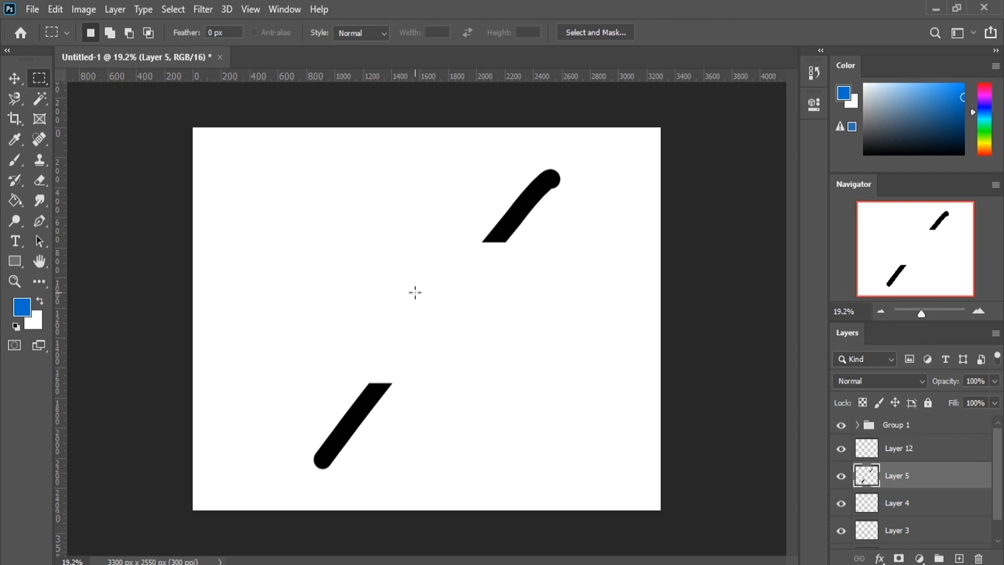
left_click_drag(331, 276, 570, 350)
right_click(40, 78)
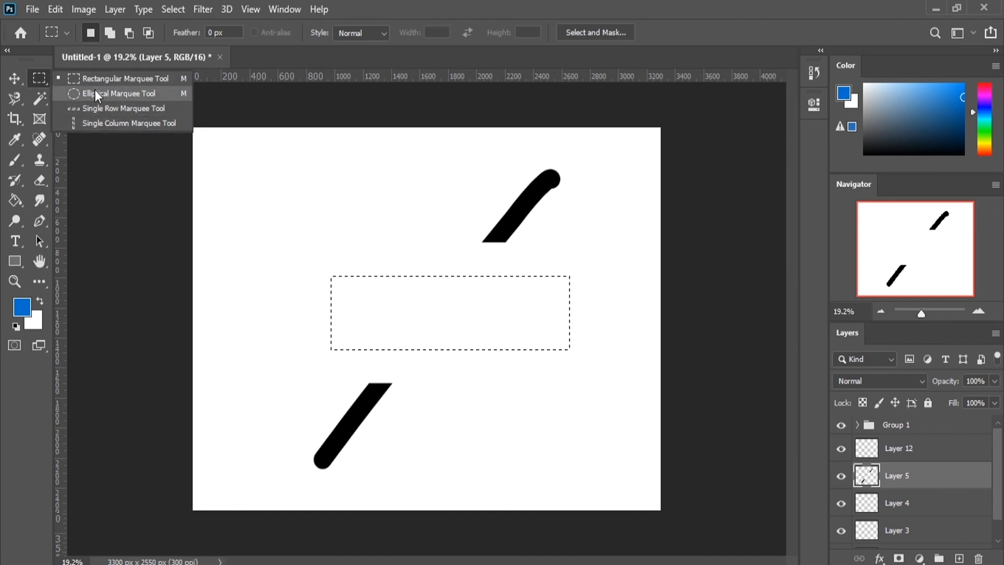
left_click(39, 76)
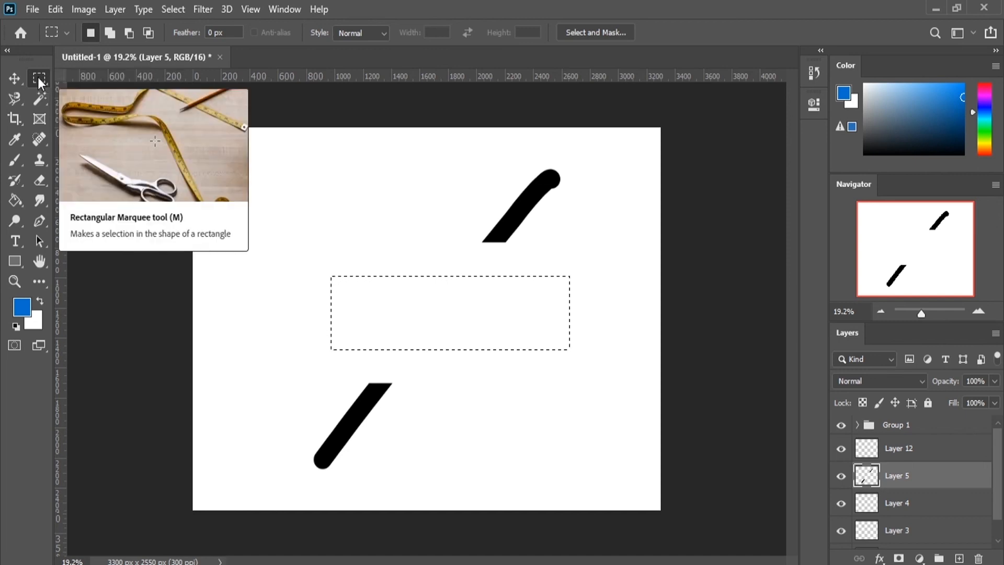
Draw a large elliptical marquee selection across the middle of the canvas, and deselect it.
left_click(40, 76)
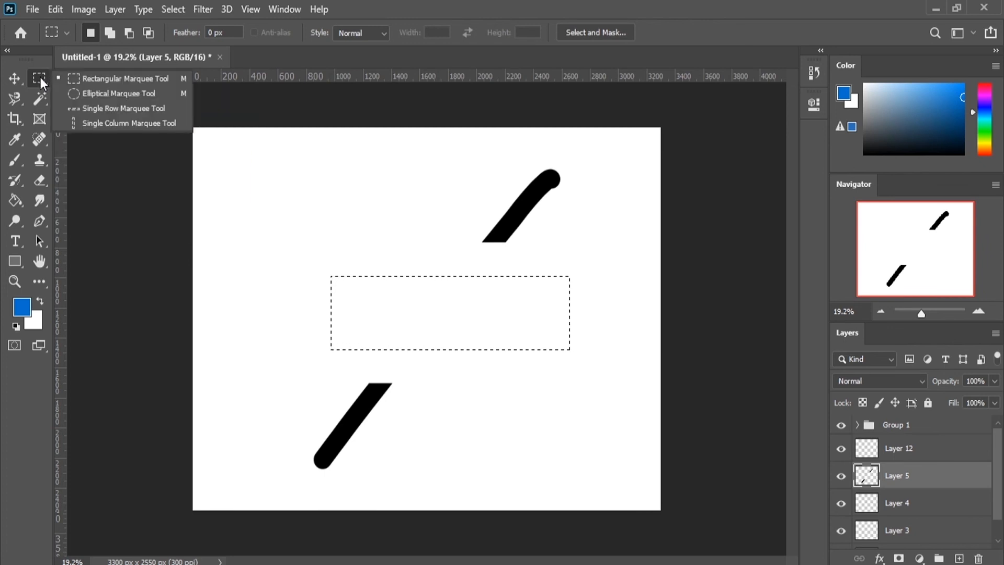
left_click(106, 94)
left_click_drag(291, 182, 540, 419)
key("ctrl+d")
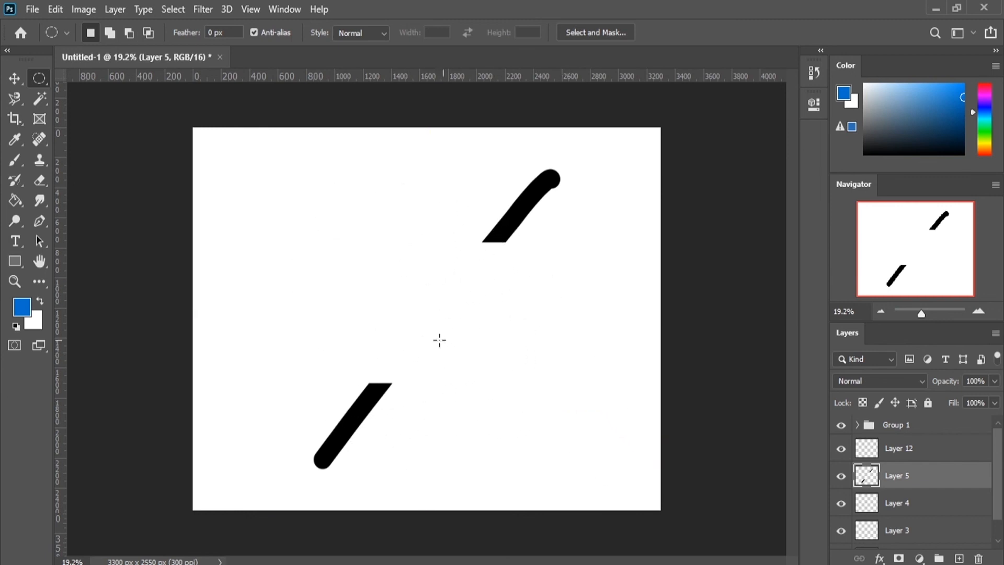
Draw a large, curvy freehand selection around the canvas with the Lasso tool, and deselect it.
left_click(11, 100)
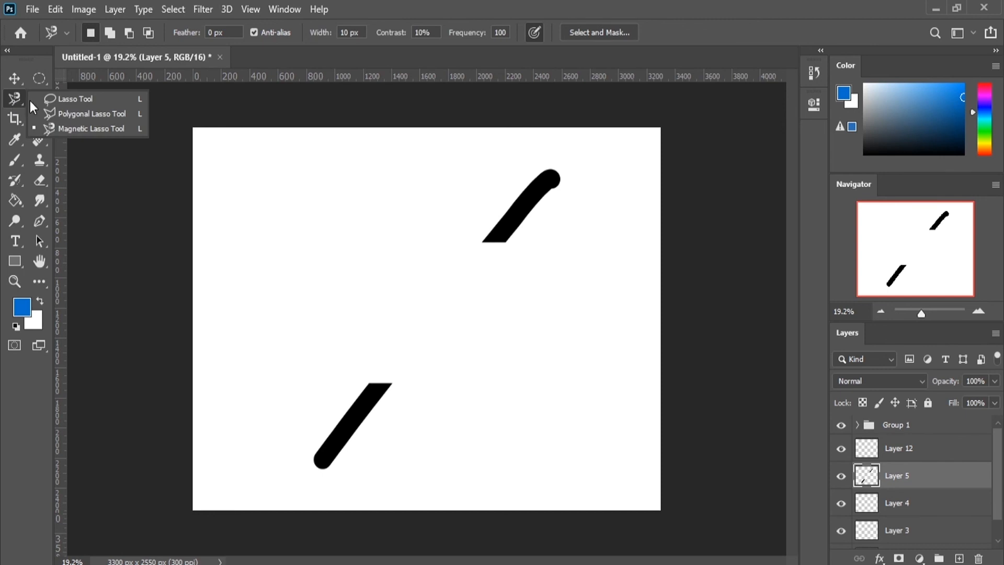
left_click(50, 98)
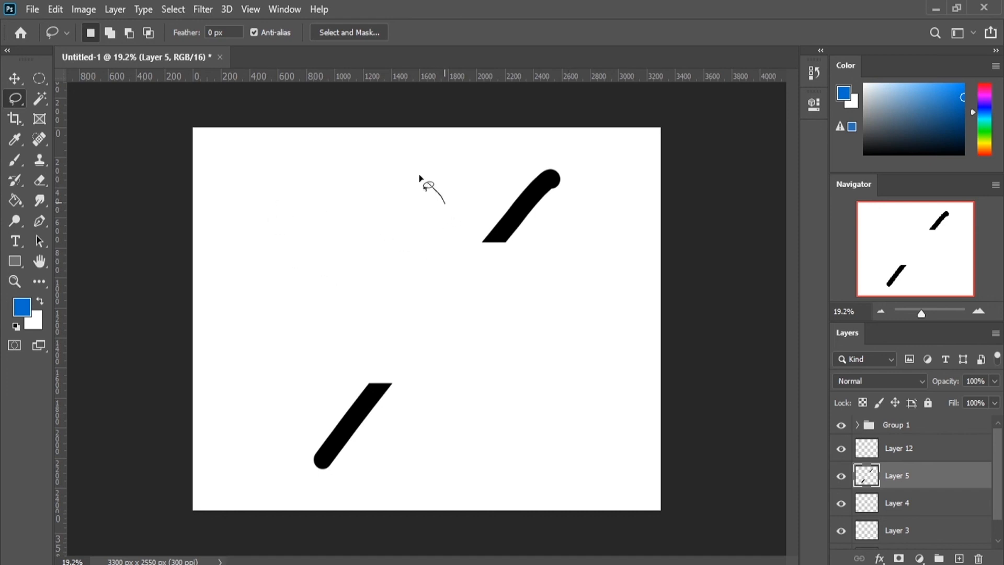
mouse_move(420, 177)
left_mouse_down()
mouse_move(285, 329)
mouse_move(403, 336)
mouse_move(516, 360)
mouse_move(486, 473)
mouse_move(635, 399)
mouse_move(572, 283)
mouse_move(587, 219)
mouse_move(522, 258)
mouse_move(443, 283)
mouse_move(467, 224)
left_mouse_up()
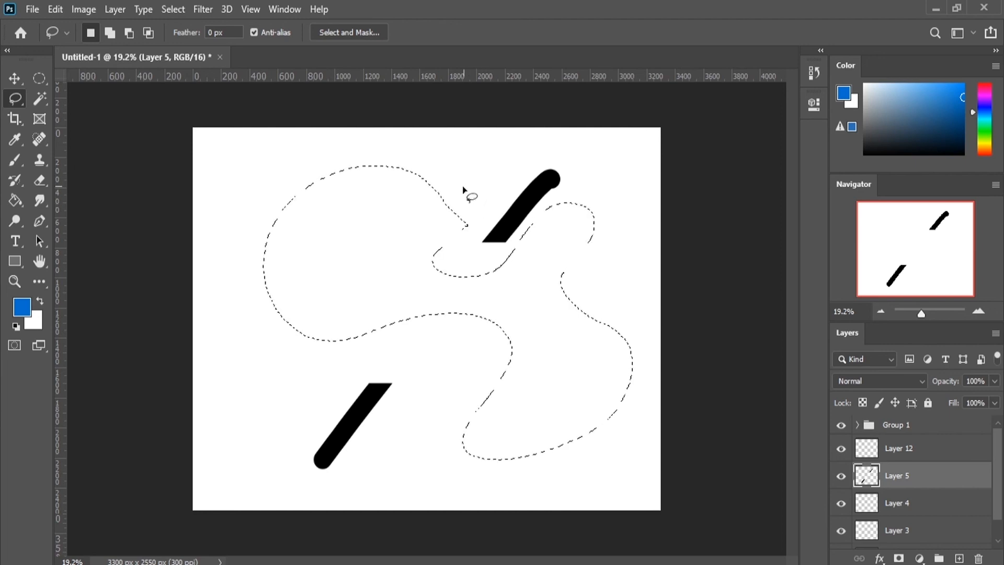
right_click(18, 97)
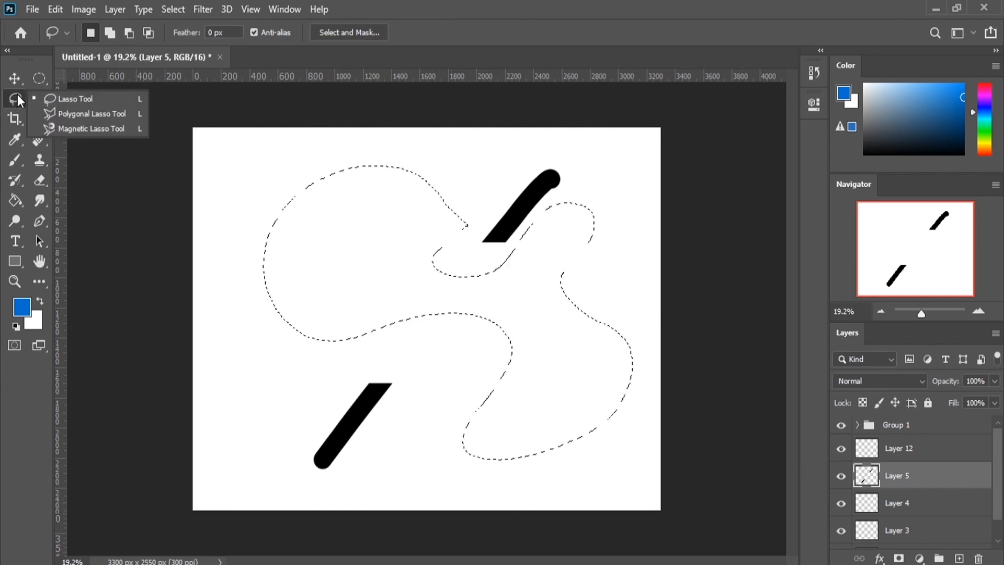
left_click(78, 115)
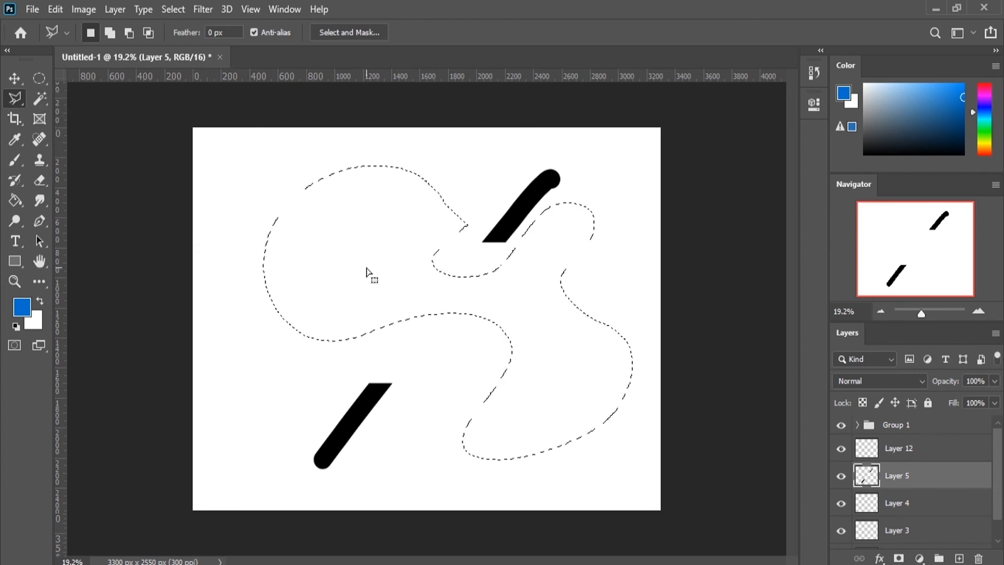
key("ctrl+d")
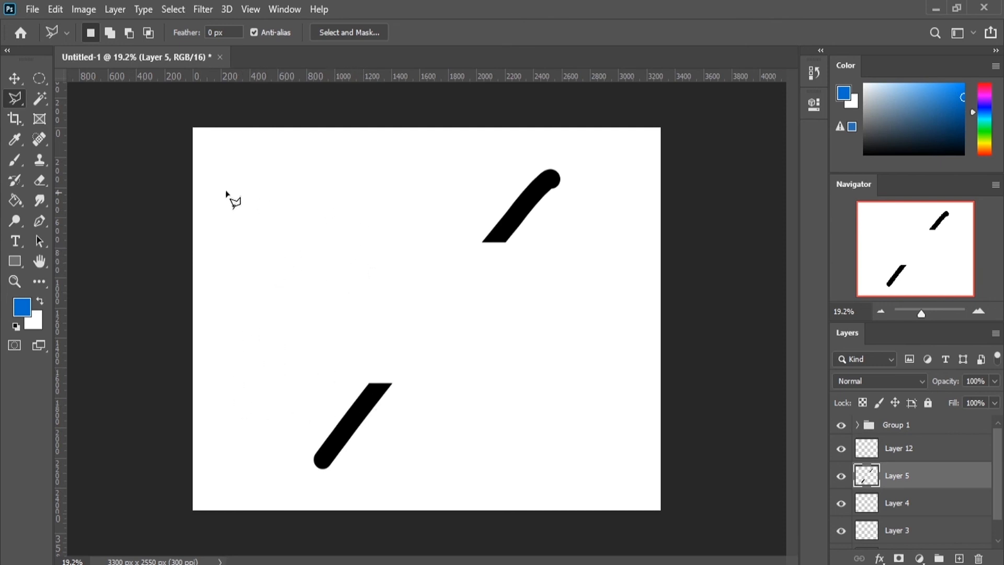
Draw a closed, many-sided zigzag selection with the Polygonal Lasso tool, winding around both black line pieces.
left_click(39, 85)
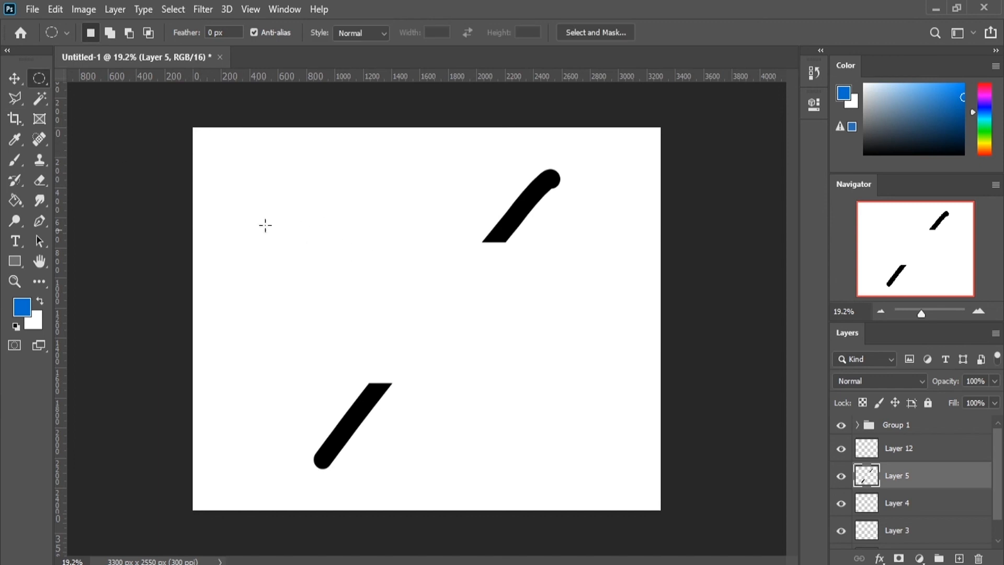
left_click(20, 97)
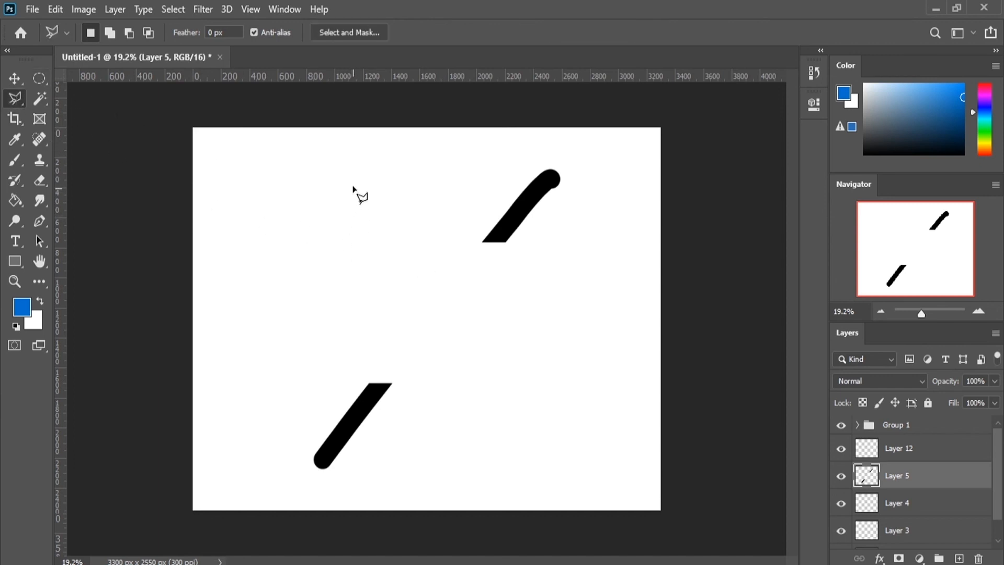
left_click(340, 200)
left_click(271, 271)
left_click(292, 370)
left_click(376, 315)
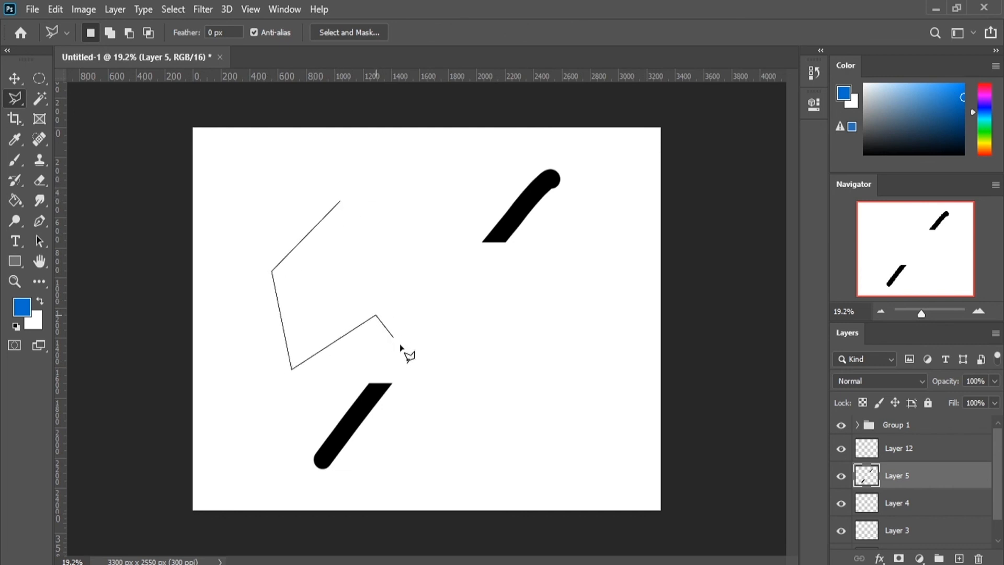
left_click(428, 387)
left_click(381, 485)
left_click(513, 480)
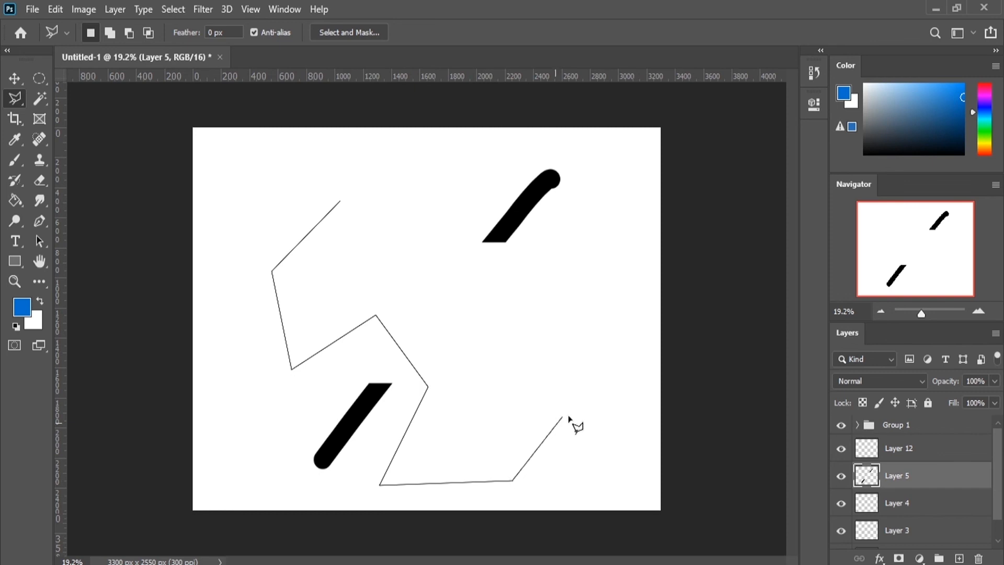
left_click(566, 416)
left_click(516, 349)
left_click(411, 256)
left_click(555, 307)
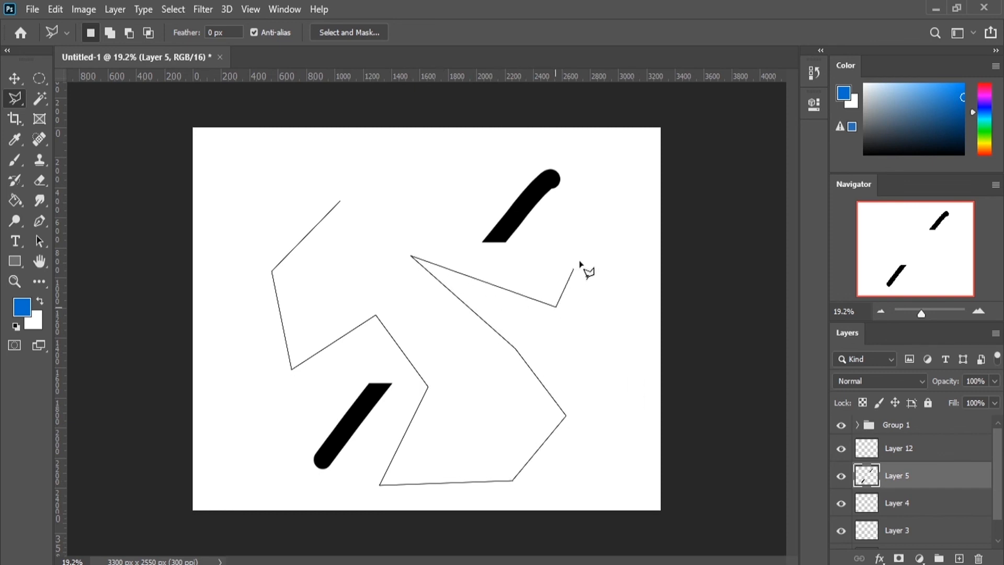
left_click(603, 237)
left_click(607, 163)
left_click(522, 139)
left_click(435, 183)
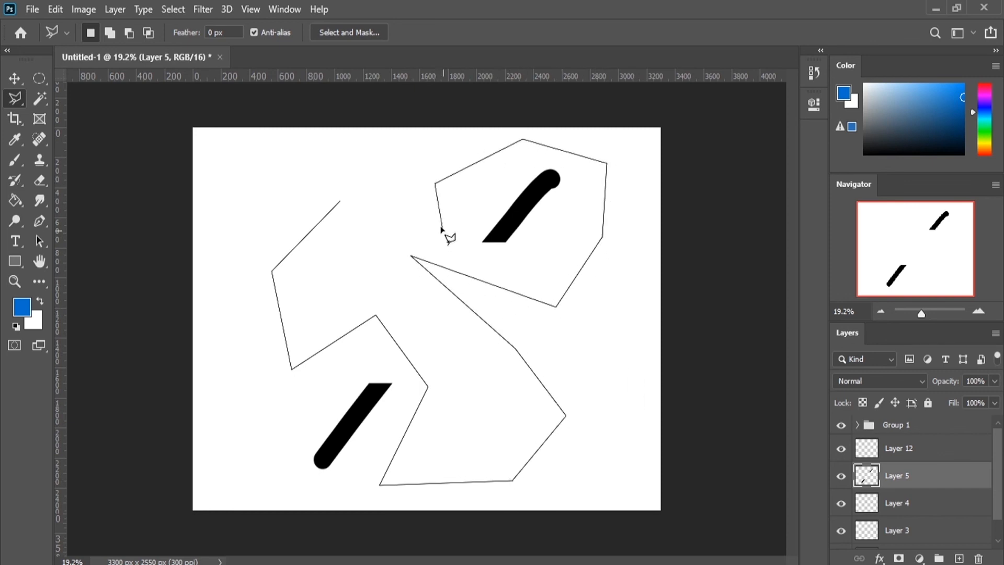
left_click(443, 231)
left_click(387, 188)
left_click(316, 165)
left_click(210, 208)
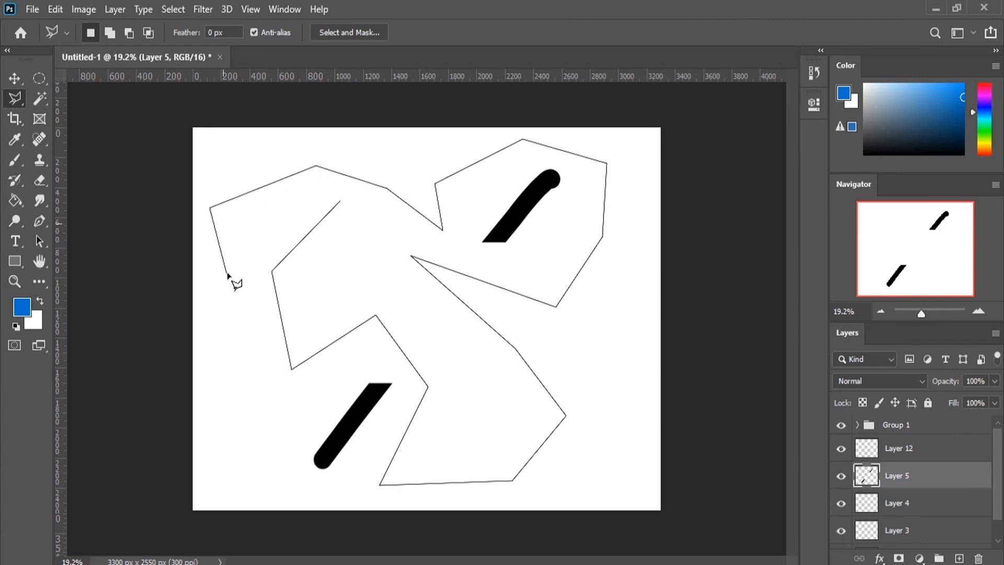
left_click(227, 272)
left_click(286, 210)
left_click(304, 198)
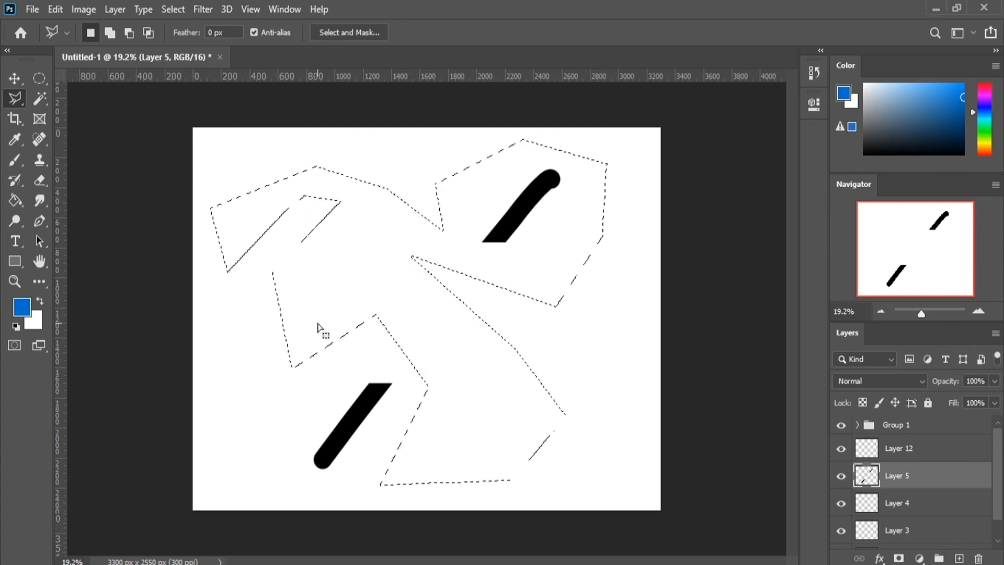
Draw a second, smaller polygonal lasso selection between the black line pieces, shift it to the right and deselect it.
left_click(249, 325)
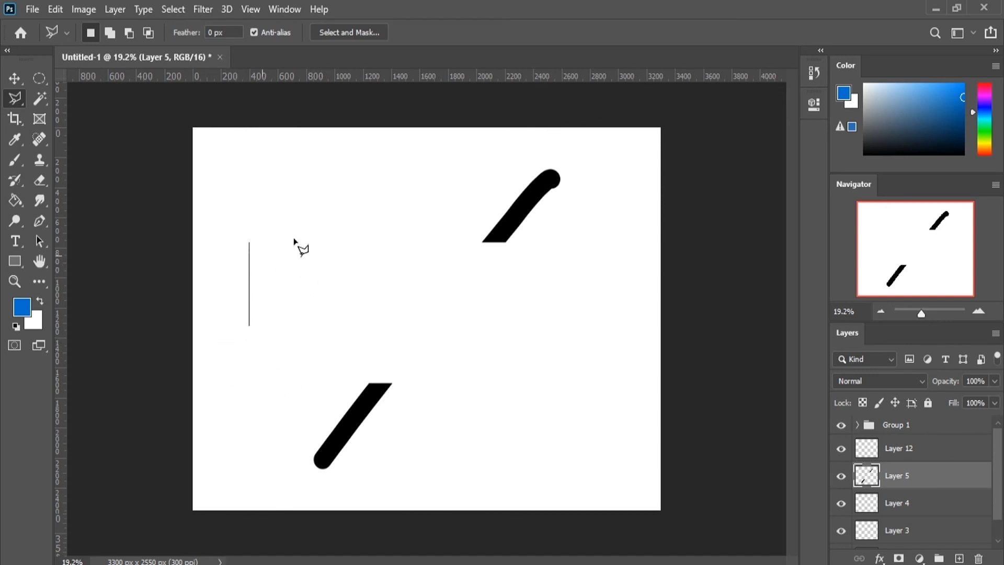
left_click(366, 202)
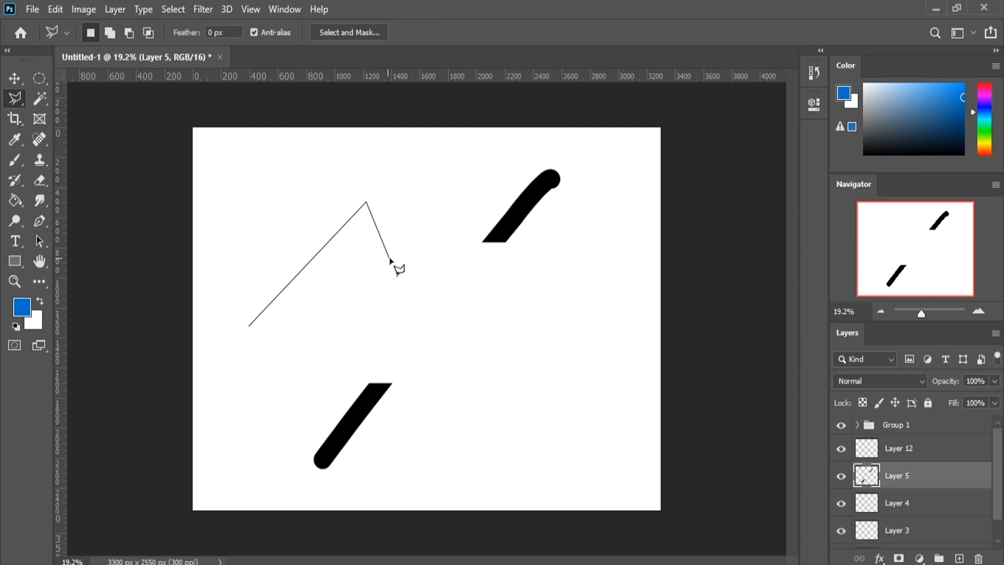
left_click(453, 176)
left_click(439, 297)
left_click(346, 303)
left_click(441, 398)
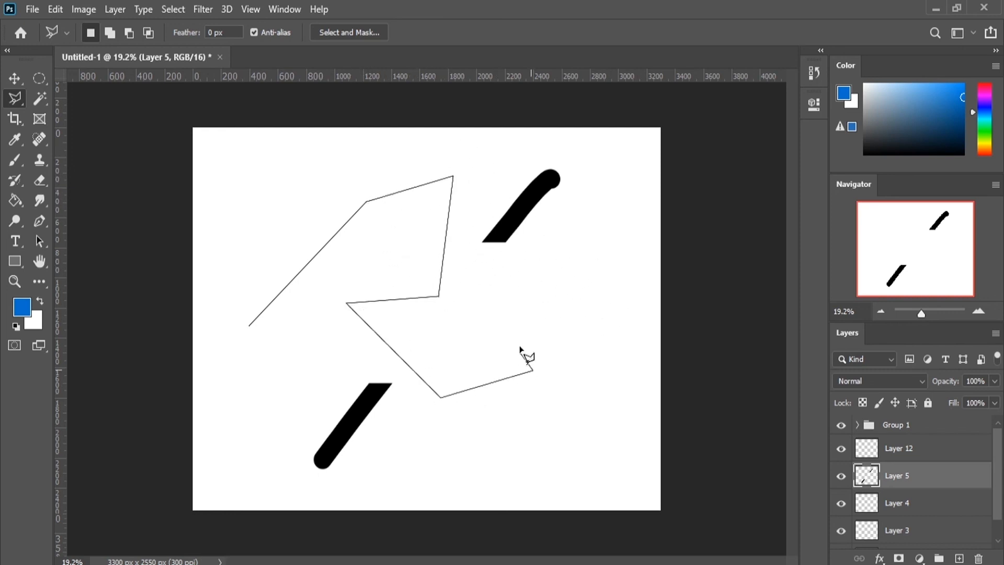
left_click(533, 371)
left_click(522, 284)
double_click(462, 327)
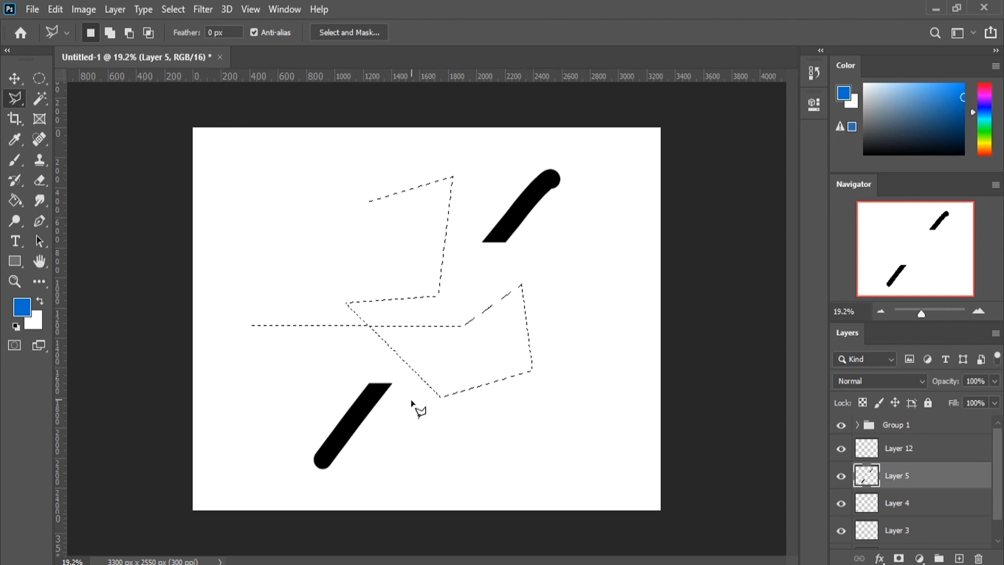
mouse_move(441, 373)
left_mouse_down()
mouse_move(531, 374)
mouse_move(520, 373)
left_mouse_up()
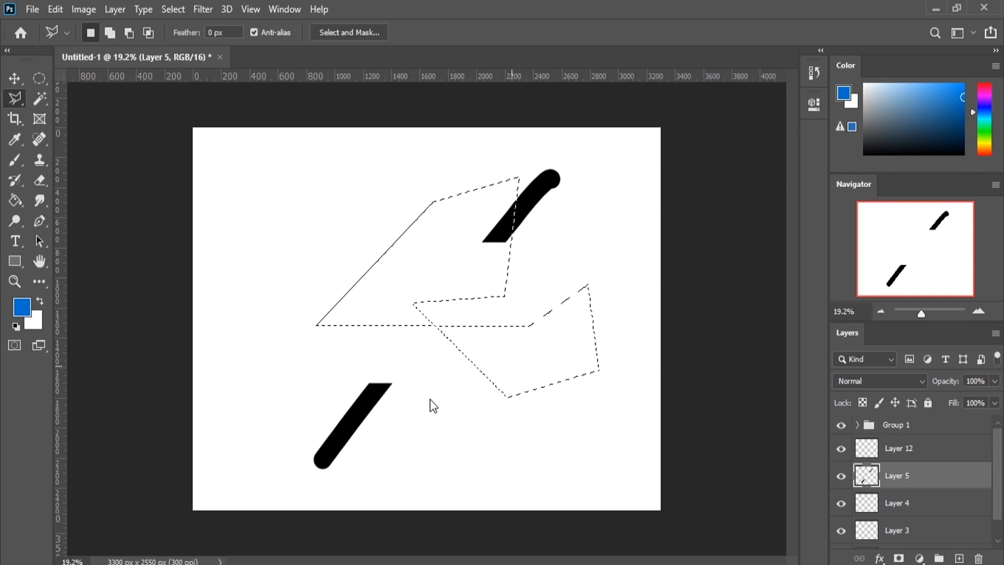
key("ctrl+d")
Trace the outline of the lower black line piece with the Magnetic Lasso tool to select it, working at about 35% zoom.
right_click(16, 99)
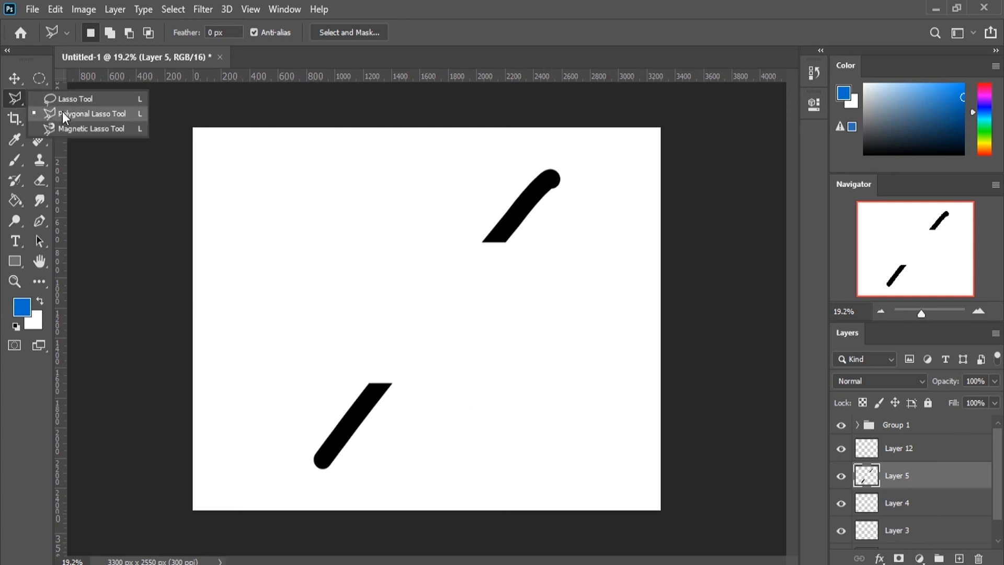
left_click(72, 130)
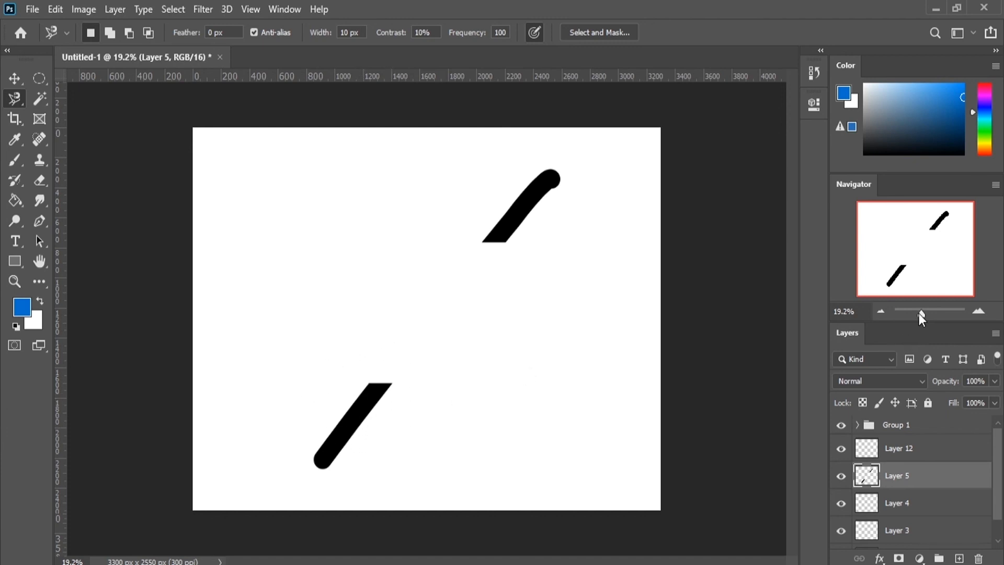
mouse_move(921, 314)
left_mouse_down()
mouse_move(933, 319)
mouse_move(926, 315)
left_mouse_up()
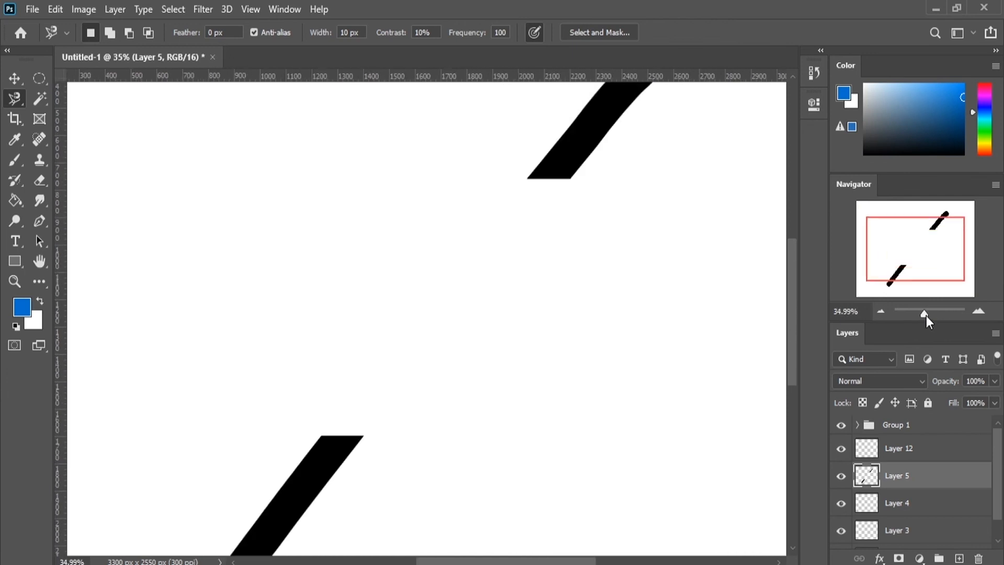
left_click_drag(897, 258, 887, 273)
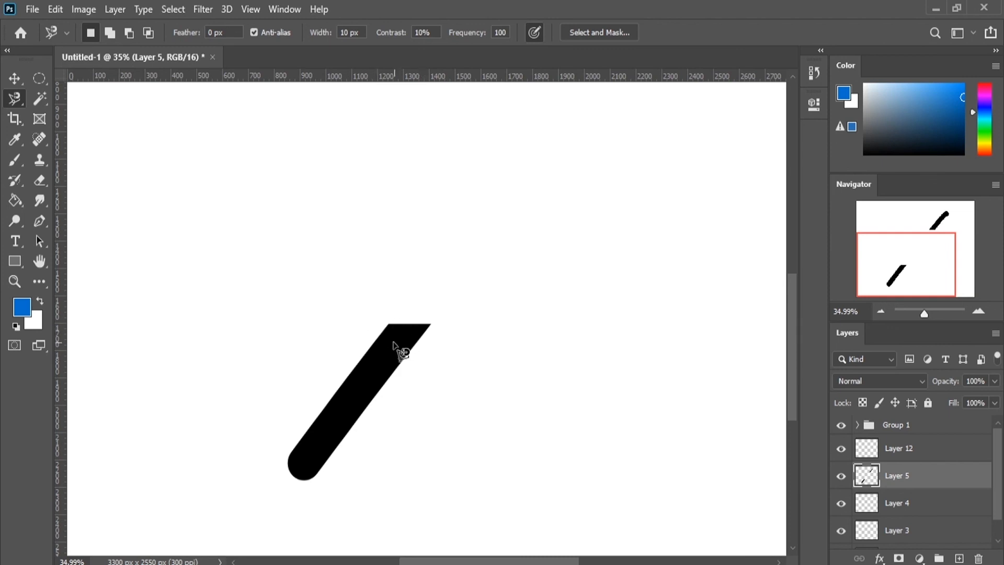
left_click(422, 335)
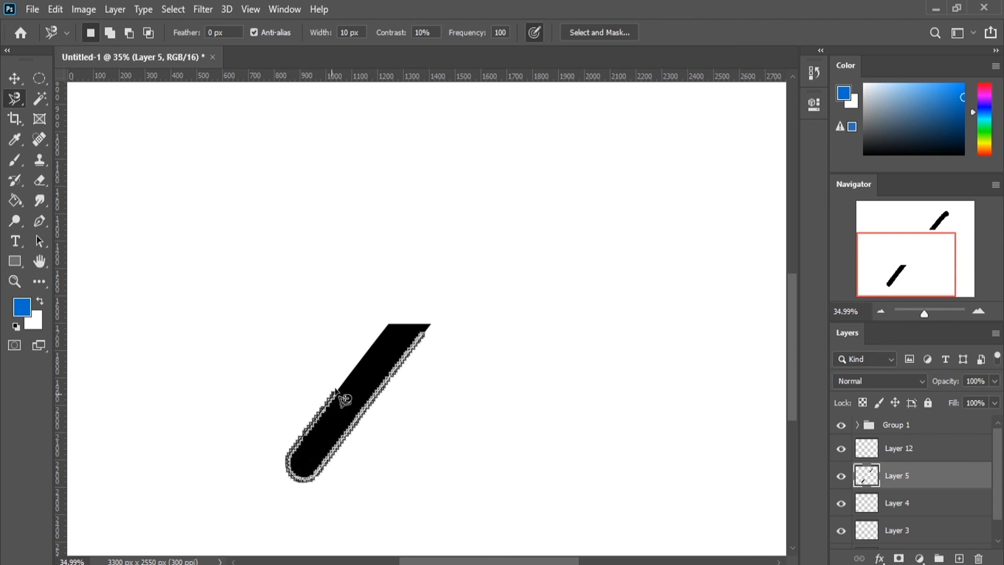
left_click(425, 334)
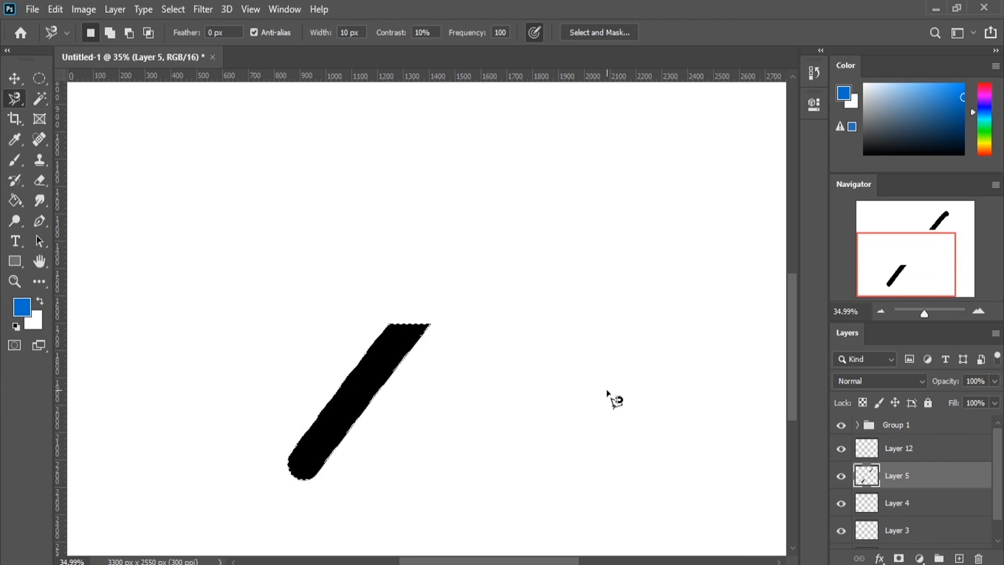
Try moving the selected line piece up and to the left with Free Transform, and undo the move.
key("ctrl+t")
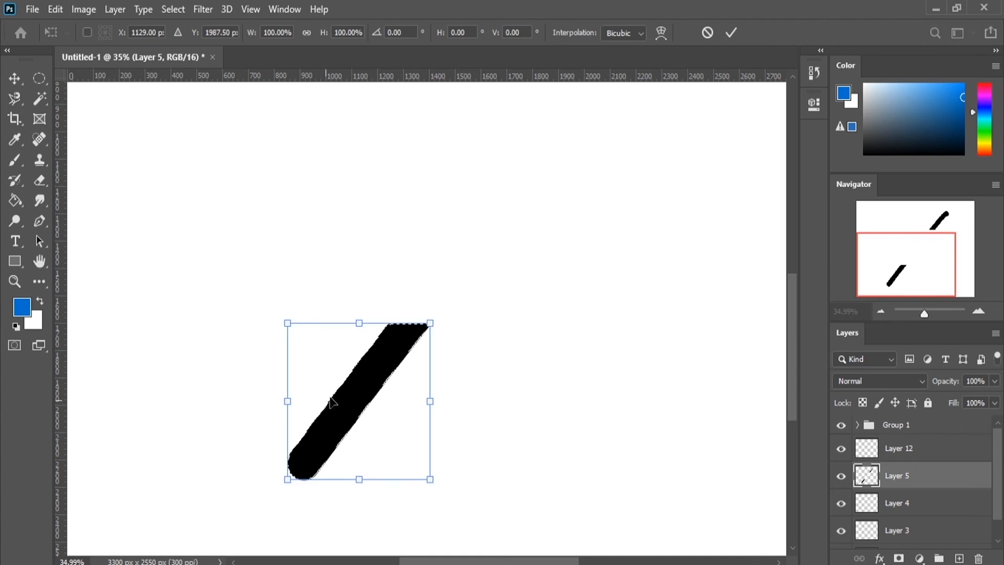
left_click_drag(351, 384, 287, 264)
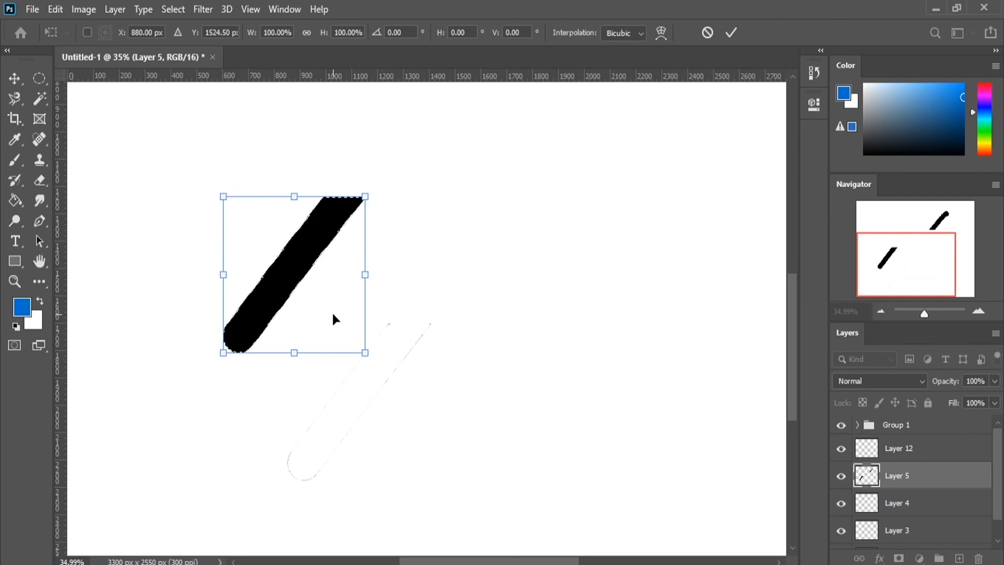
key("l")
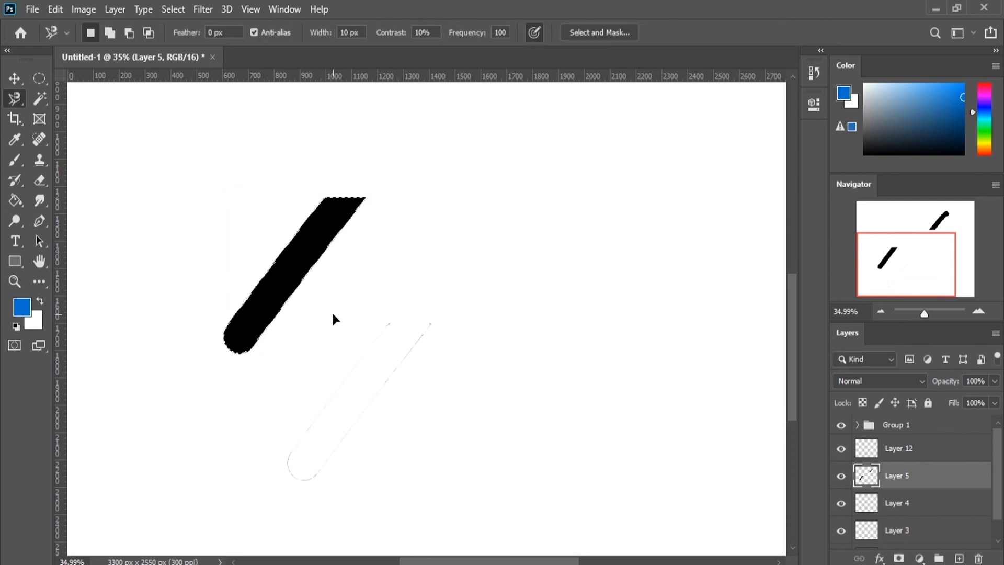
key("ctrl+z")
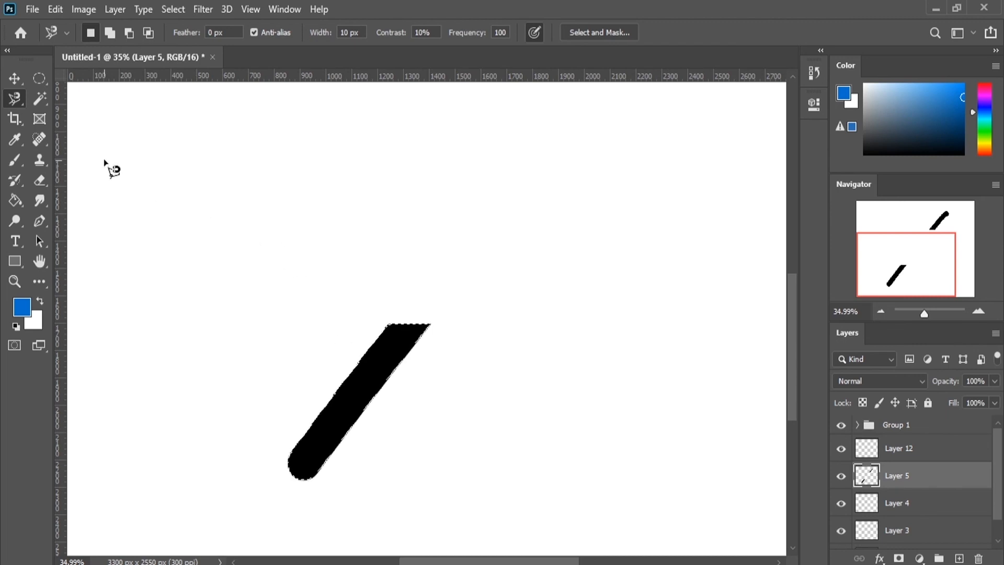
Clear the selection, select the lower black line piece with the Quick Selection tool, and view that tool's variants.
left_click(39, 79)
left_click(196, 258)
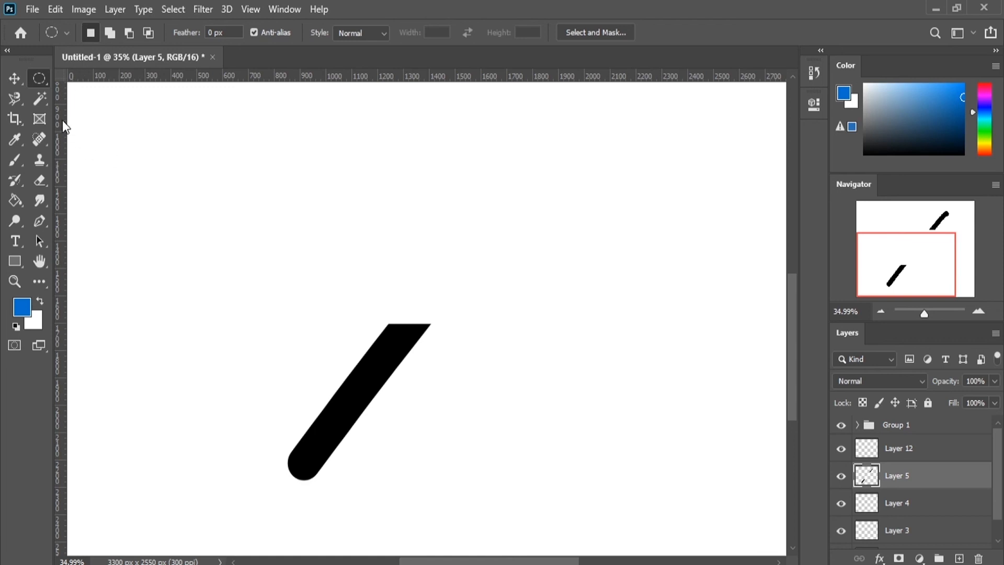
left_click(37, 102)
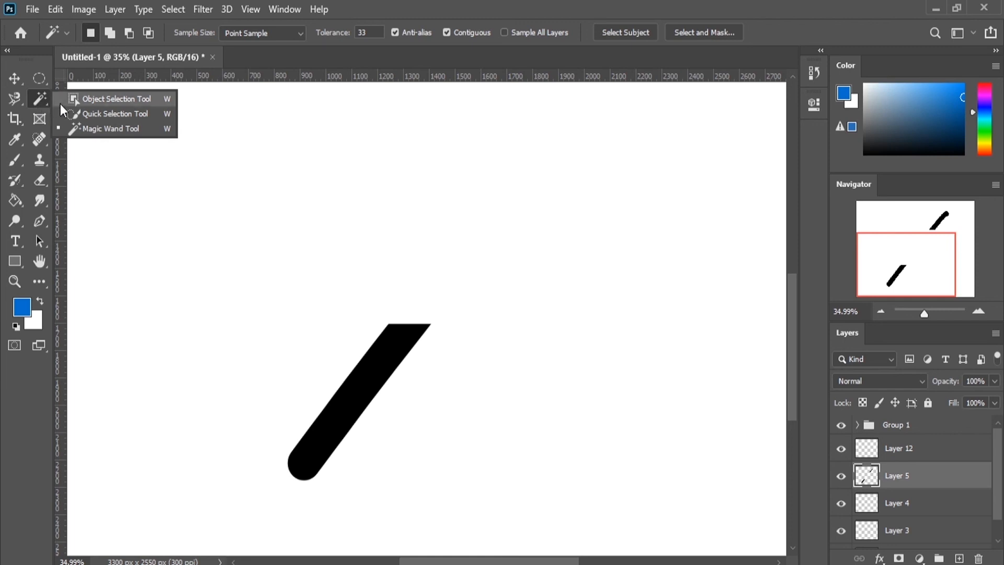
left_click(114, 114)
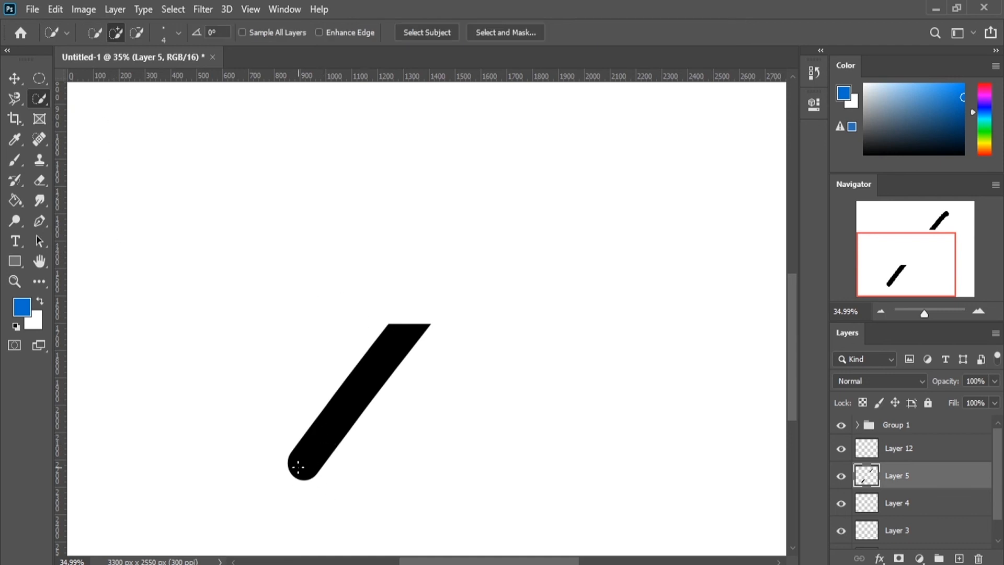
left_click_drag(303, 466, 347, 400)
right_click(38, 99)
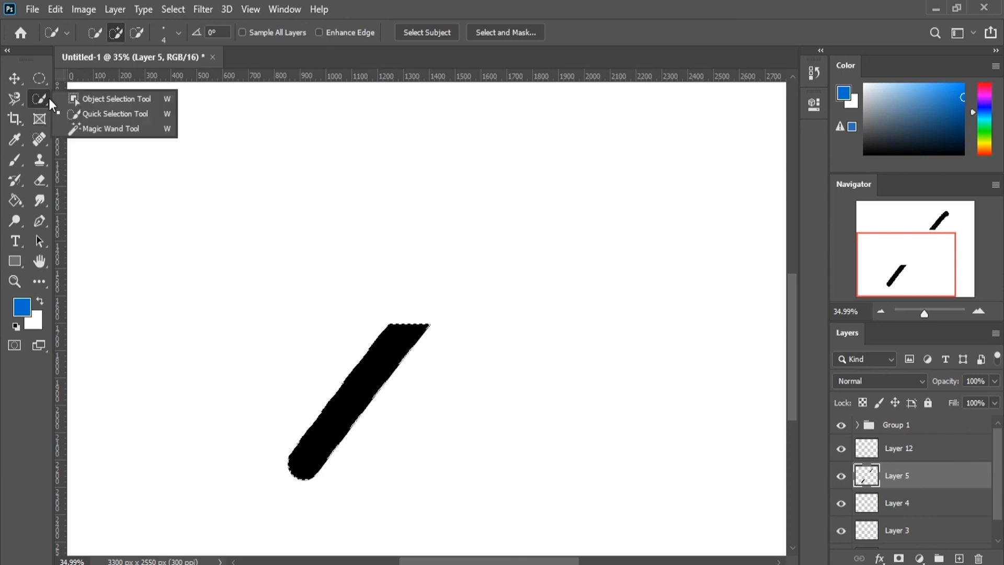
Select the lower black line piece with the Magic Wand tool, clear the selection with the Elliptical Marquee, and zoom out to 19.2%.
left_click(73, 114)
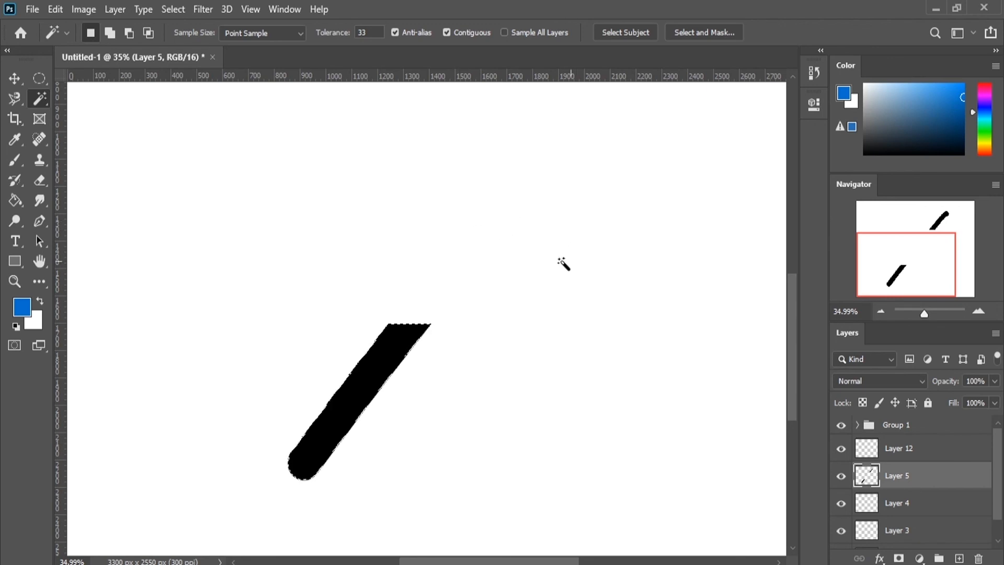
left_click(39, 78)
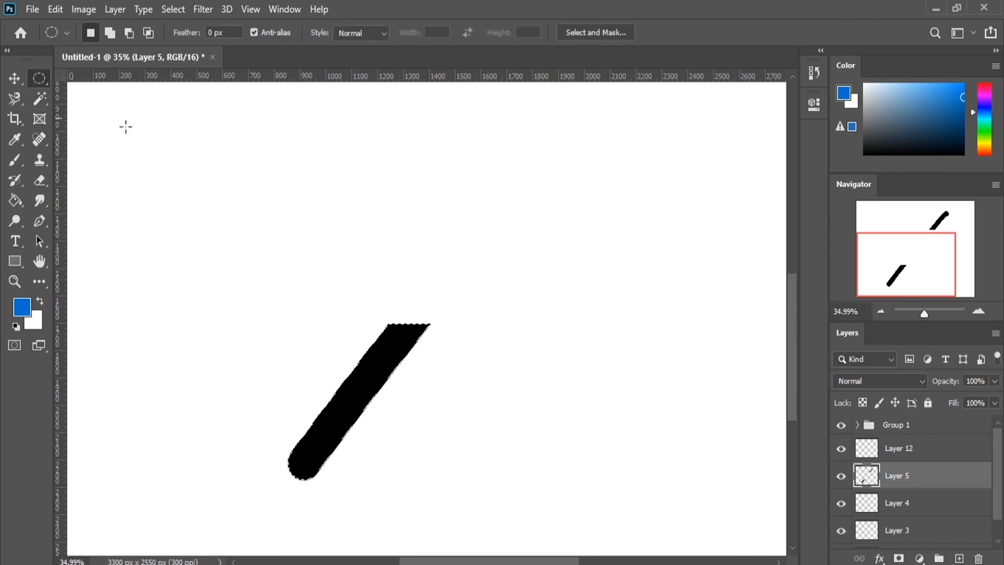
left_click(39, 98)
left_click(36, 79)
left_click(40, 99)
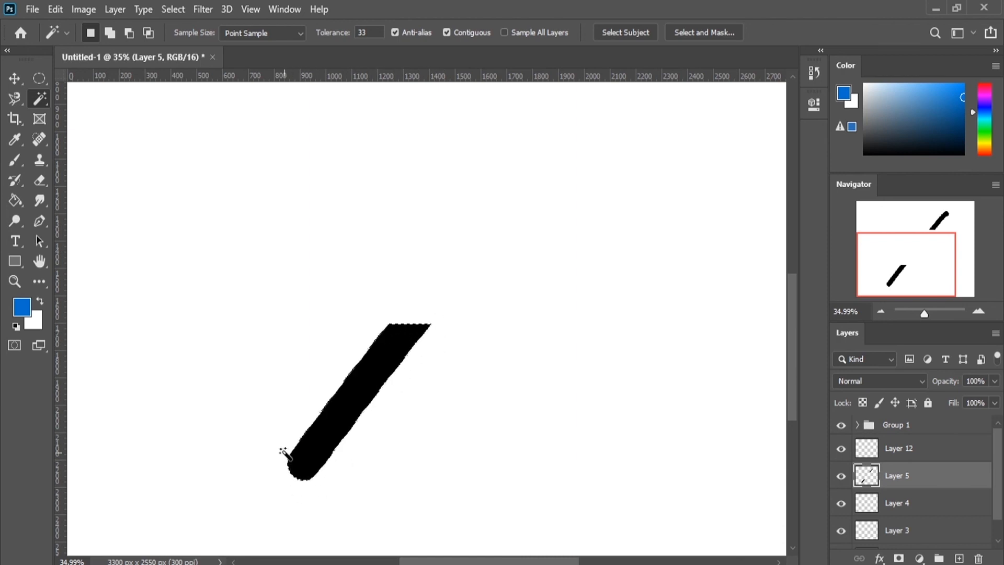
left_click(39, 79)
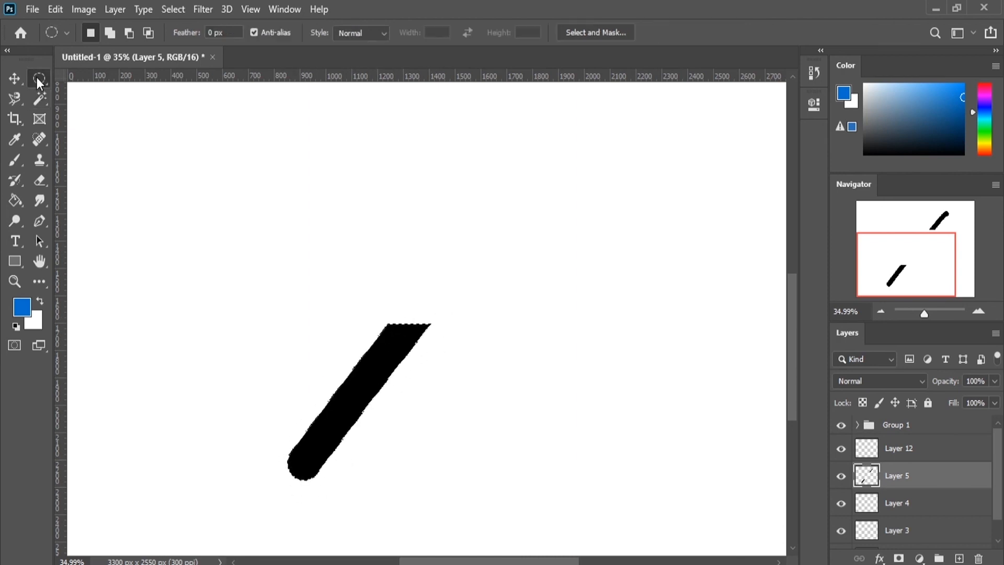
left_click(276, 278)
left_click_drag(924, 315, 921, 316)
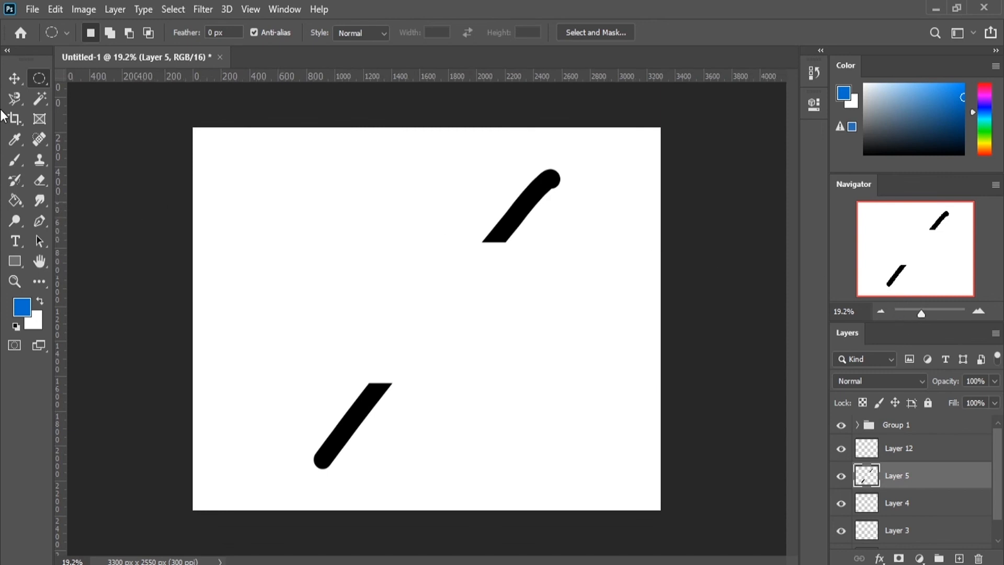
Crop the canvas around the lower black line piece to about 2363 x 1074 px.
left_click(15, 119)
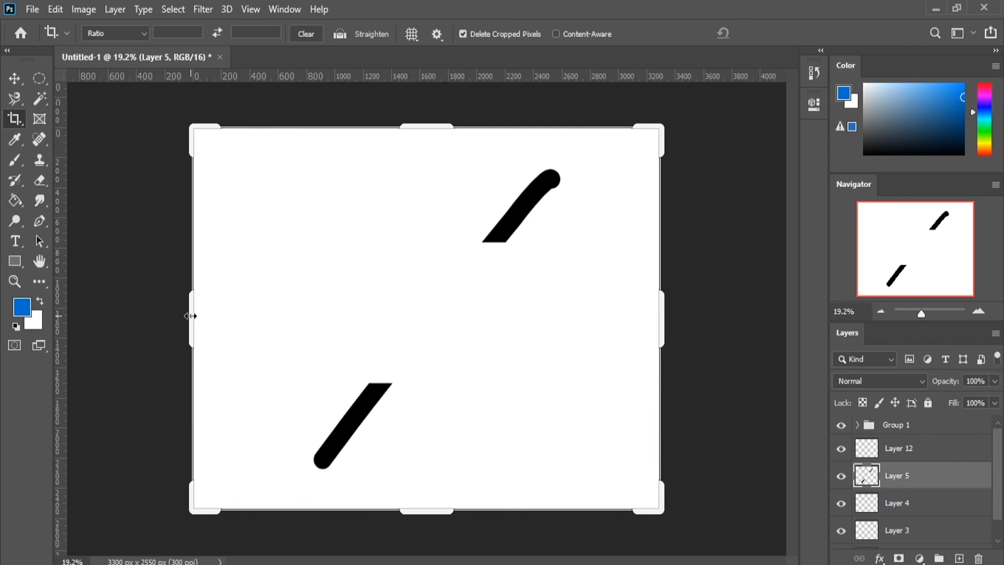
left_click_drag(190, 316, 249, 312)
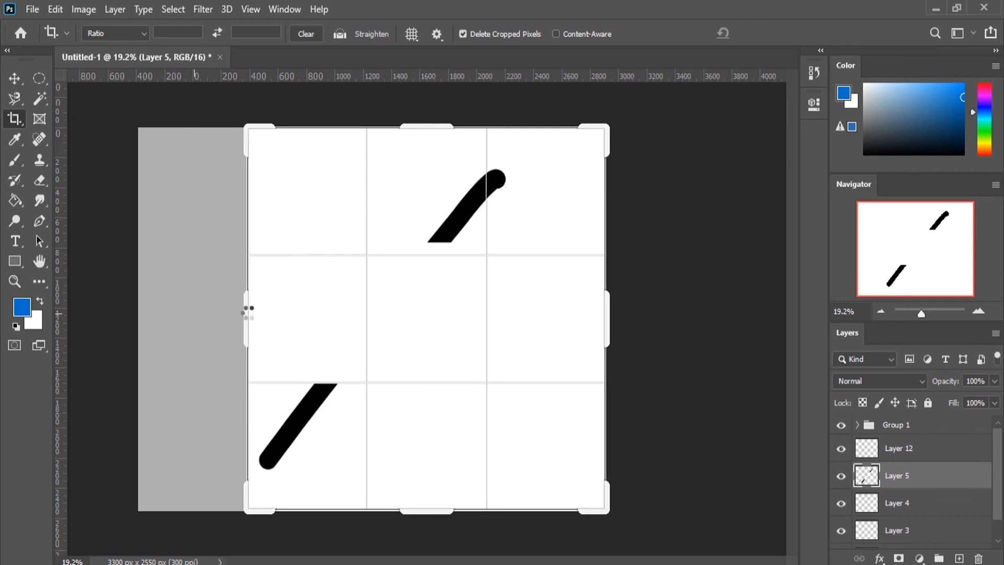
left_click_drag(604, 322, 571, 316)
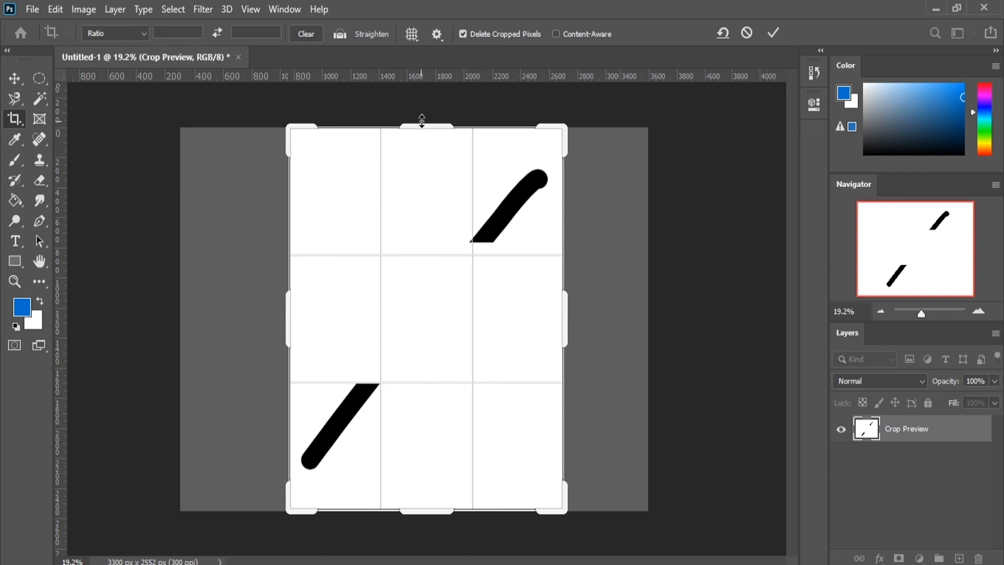
left_click_drag(422, 120, 398, 235)
left_click_drag(285, 308, 256, 309)
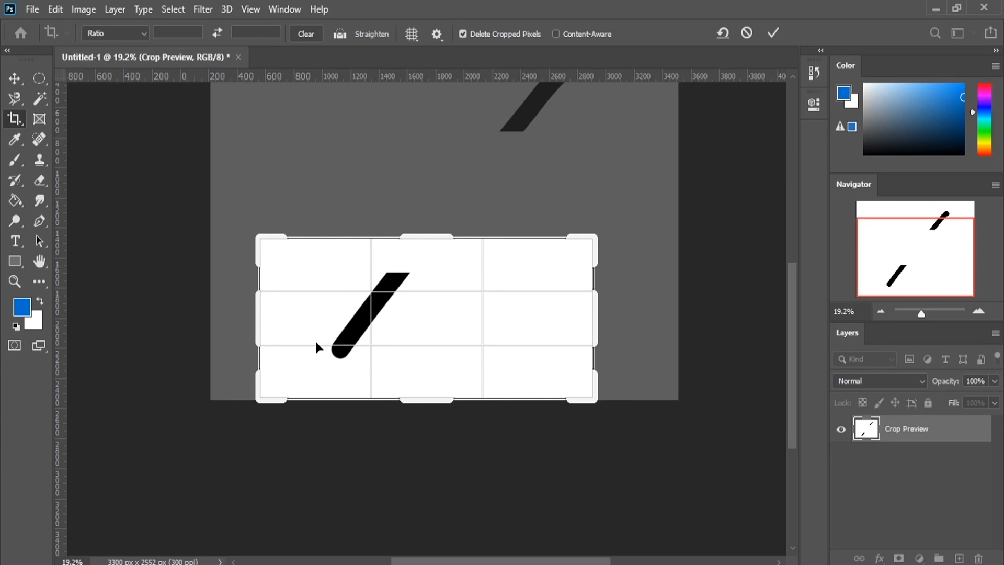
key("Return")
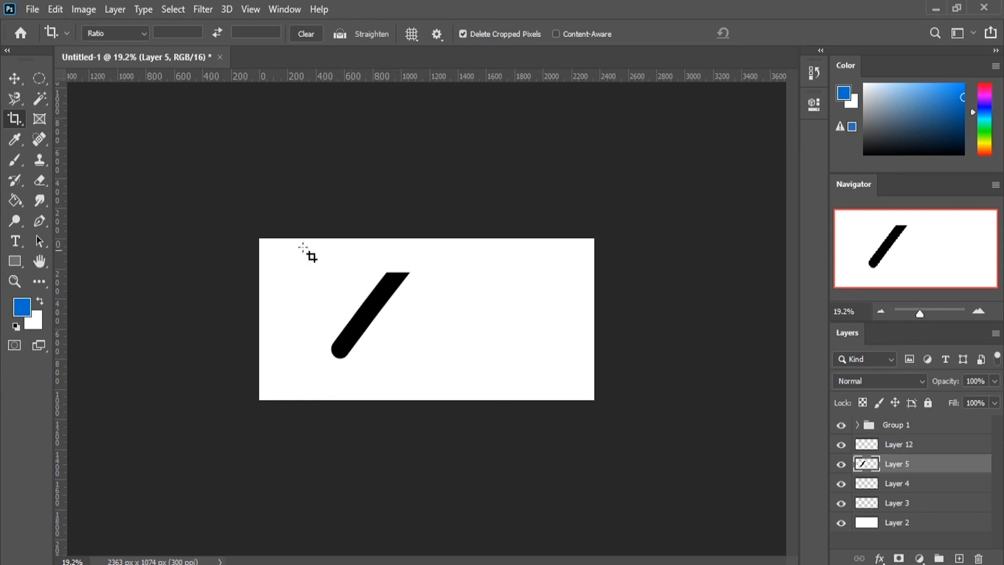
Reset the colours to default black and white and scribble black strokes across Layer 5 with the 127 px round brush.
left_click(15, 160)
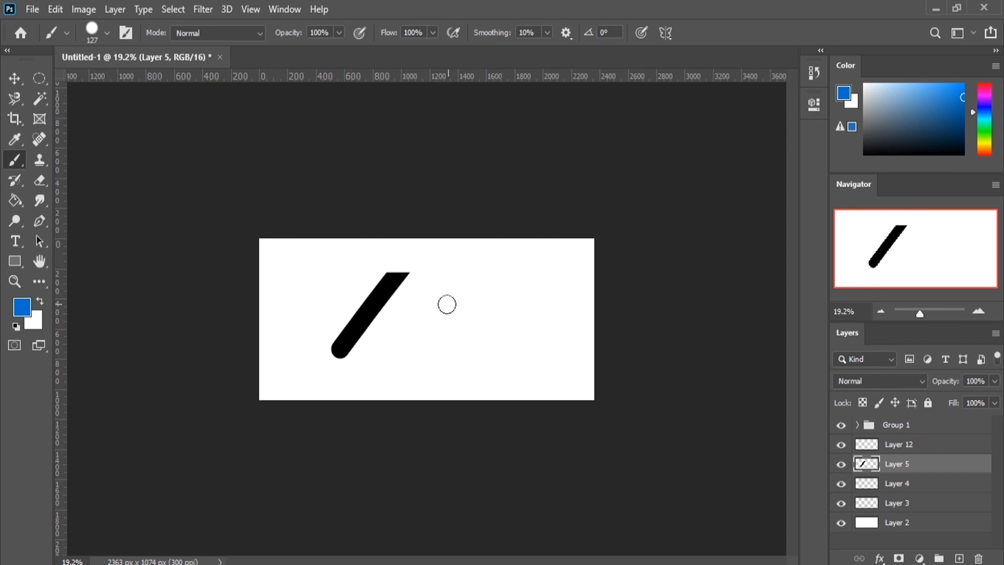
left_click(16, 326)
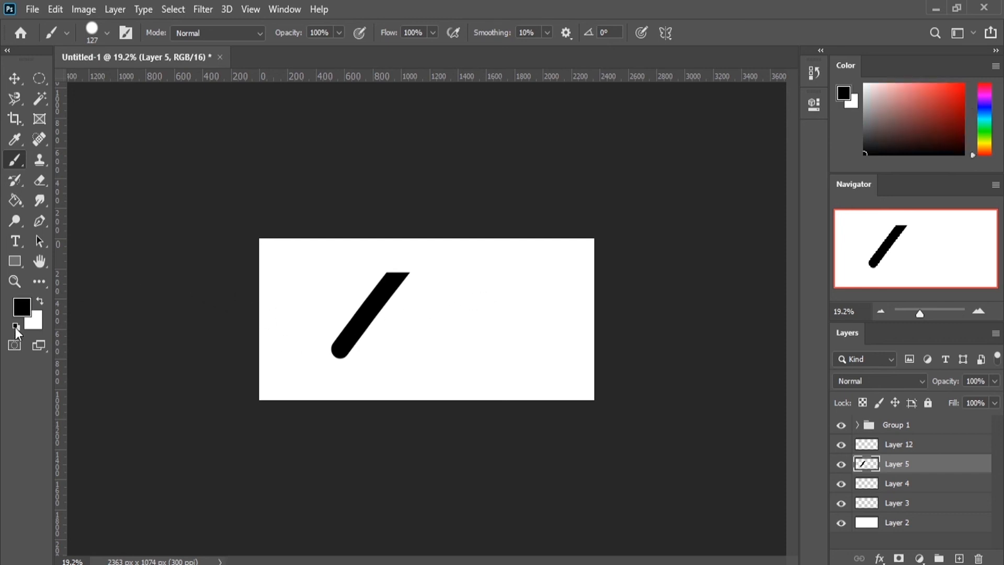
mouse_move(532, 287)
left_mouse_down()
mouse_move(491, 286)
mouse_move(498, 371)
mouse_move(457, 293)
left_mouse_up()
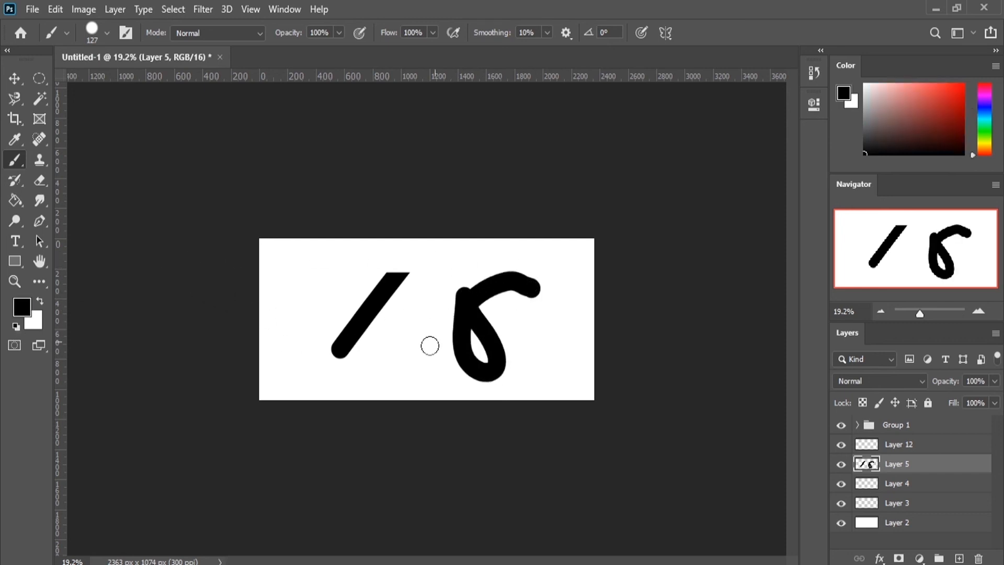
left_click_drag(325, 278, 313, 369)
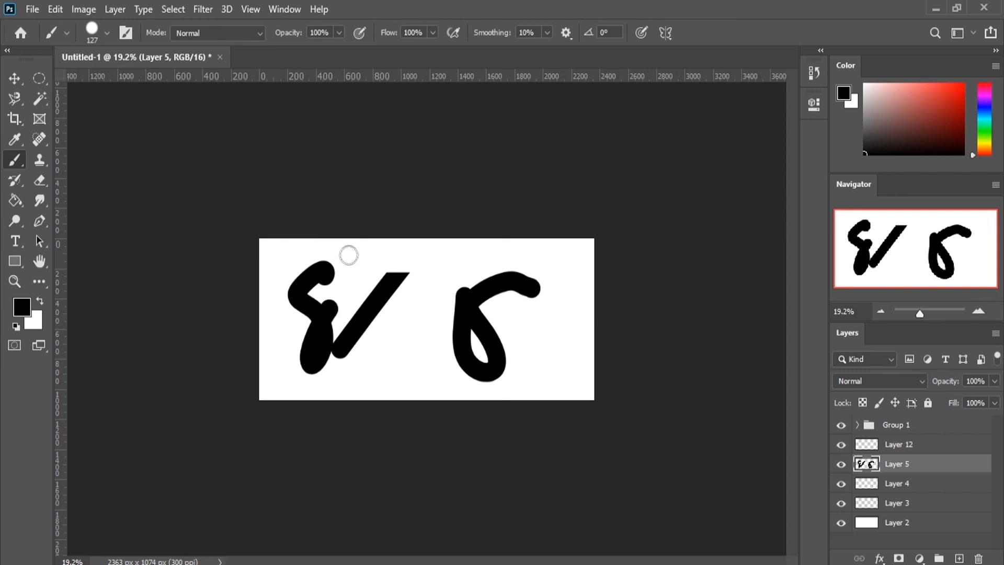
mouse_move(564, 303)
left_mouse_down()
mouse_move(544, 382)
mouse_move(467, 335)
mouse_move(396, 353)
mouse_move(374, 316)
mouse_move(474, 266)
mouse_move(525, 272)
mouse_move(586, 304)
mouse_move(545, 346)
mouse_move(511, 290)
mouse_move(300, 262)
mouse_move(289, 334)
left_mouse_up()
mouse_move(388, 383)
left_mouse_down()
mouse_move(274, 386)
mouse_move(269, 268)
mouse_move(401, 244)
mouse_move(433, 252)
left_mouse_up()
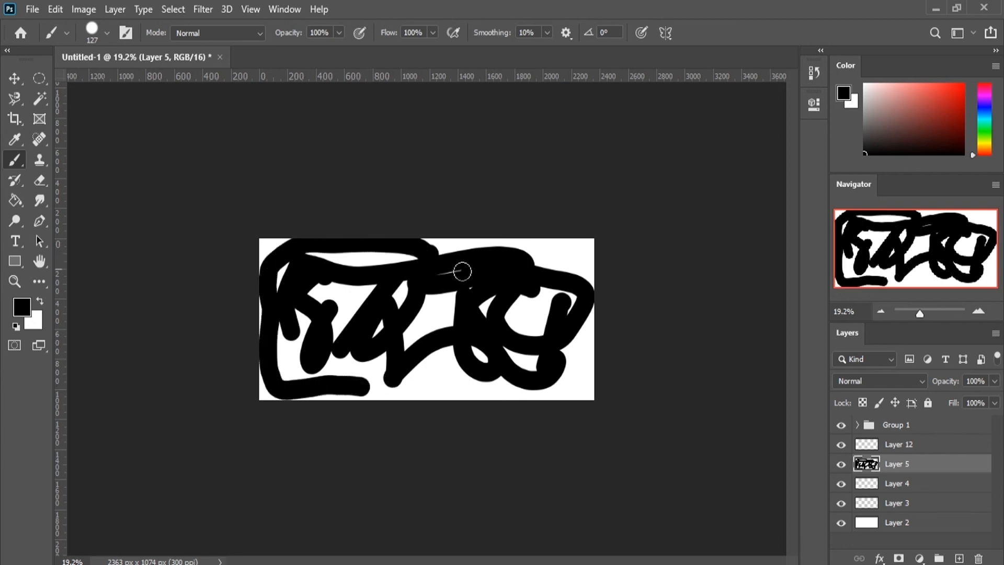
Choose the textured 60 px brush tip, enlarge it to 484 px, and stamp one dab near the canvas's lower edge.
left_click(126, 33)
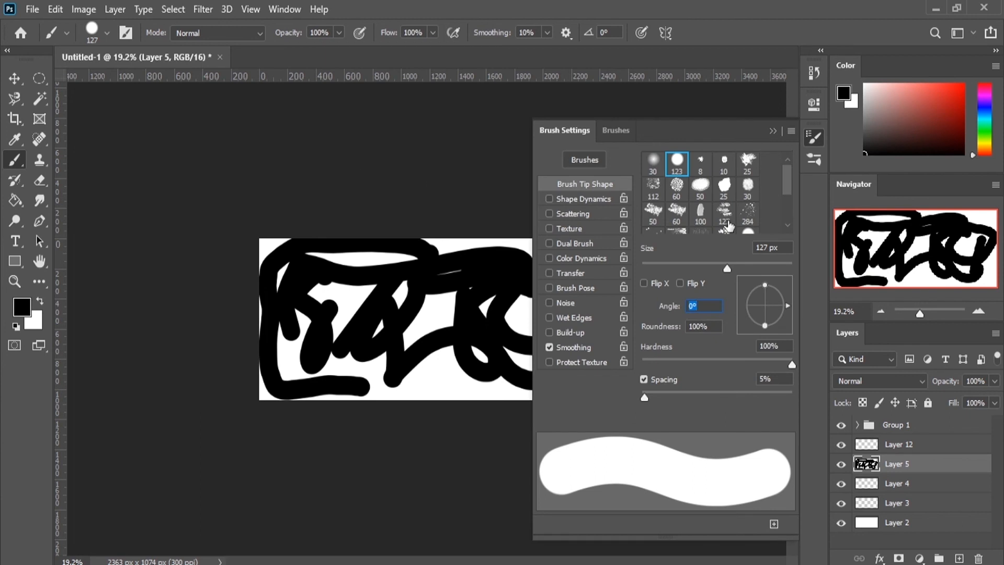
left_click(677, 212)
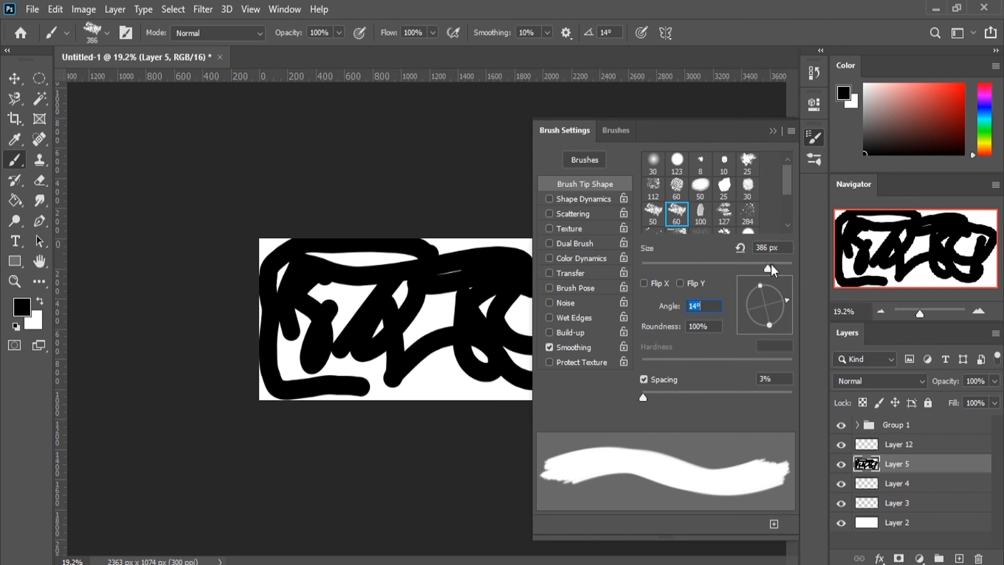
left_click(439, 384)
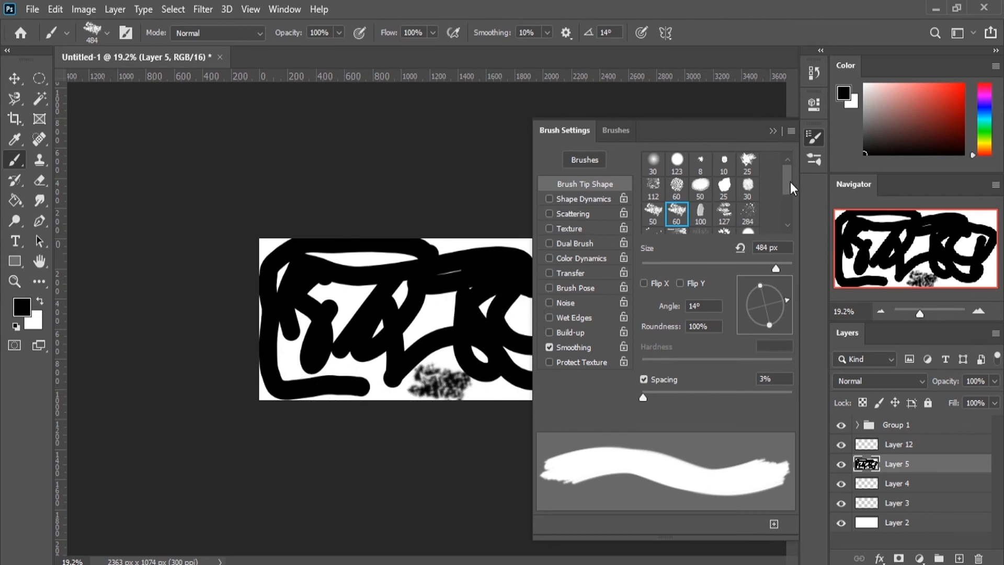
Choose the 25 px spatter brush tip, scribble thin strokes in the middle of the canvas, and enlarge the brush to 180 px.
mouse_move(790, 182)
left_mouse_down()
mouse_move(785, 209)
mouse_move(785, 177)
left_mouse_up()
left_click(747, 164)
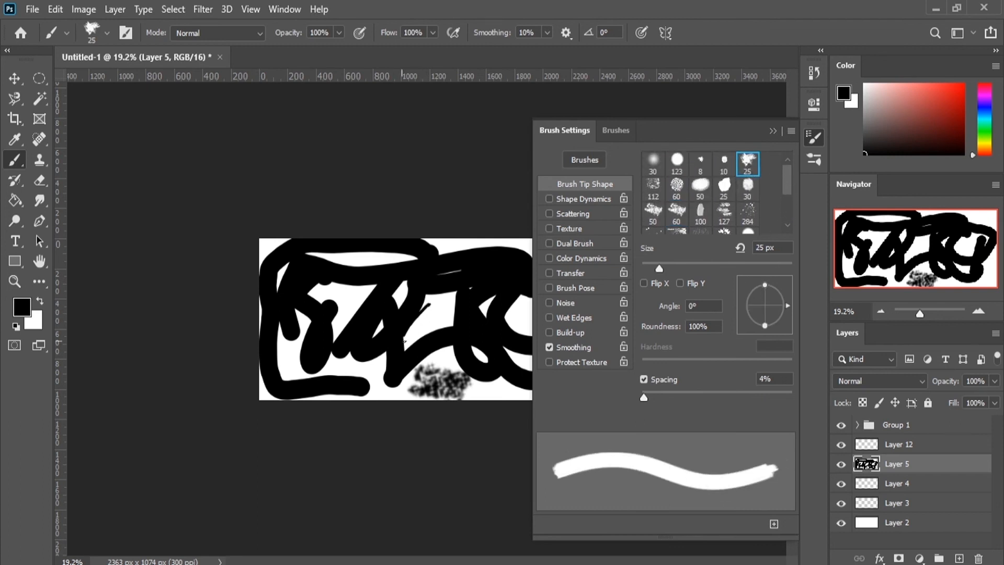
mouse_move(435, 311)
left_mouse_down()
mouse_move(449, 327)
mouse_move(413, 334)
mouse_move(429, 332)
left_mouse_up()
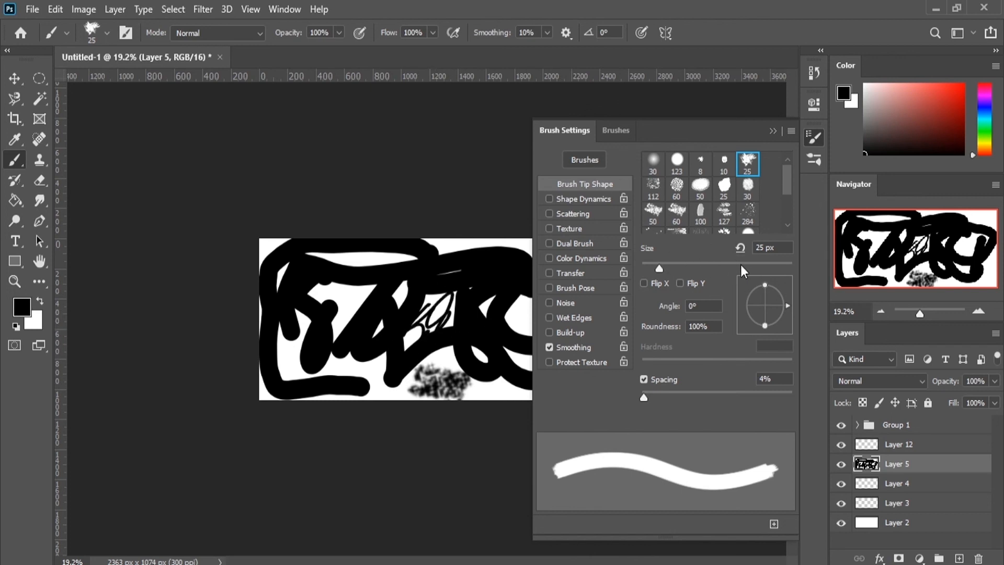
left_click_drag(708, 263, 749, 265)
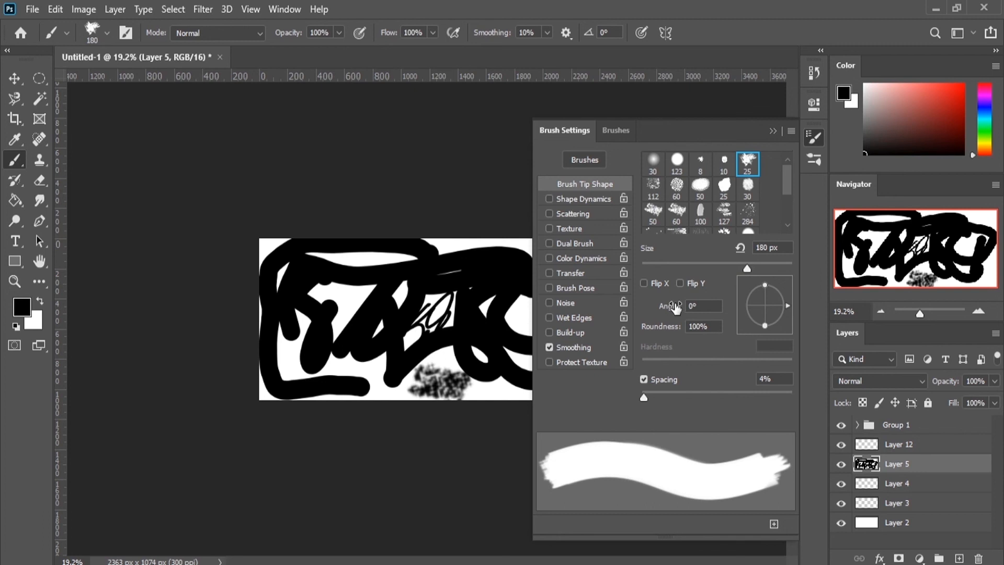
Undo all the brush strokes and the crop to restore the full 3300 x 2550 px canvas.
key("ctrl+z")
key("ctrl+z")
key("ctrl+z")
key("ctrl+z")
key("ctrl+z")
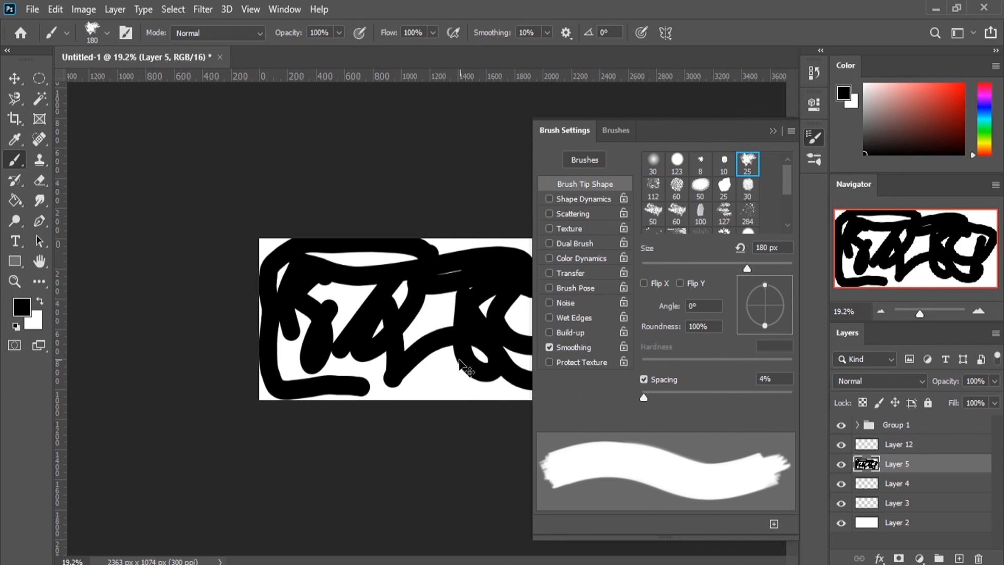
key("ctrl+z")
key("ctrl+z")
key("ctrl+z")
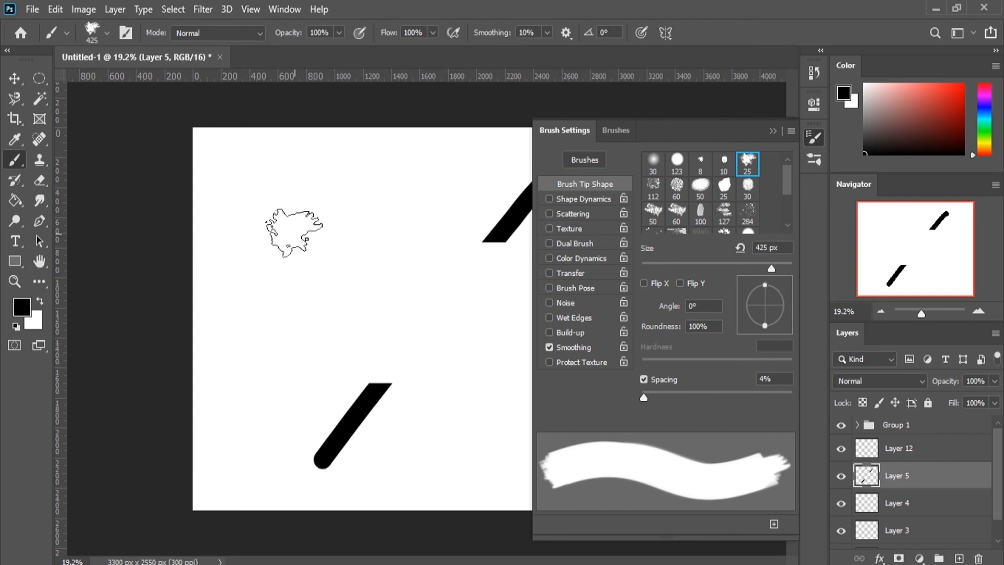
Try the spatter brush at 425 px with one dab and three broad black strokes, and undo them.
left_click(291, 226)
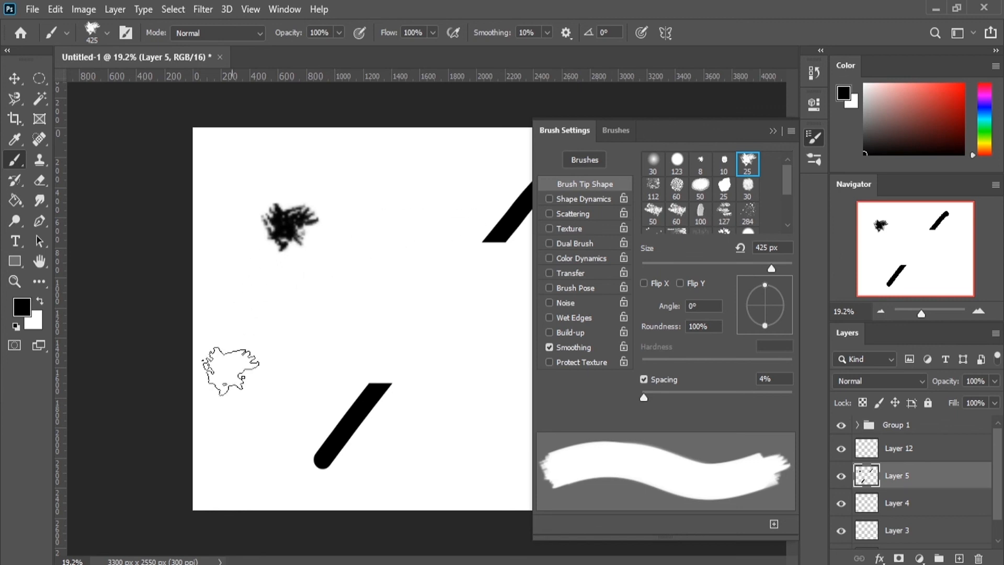
left_click_drag(240, 390, 499, 183)
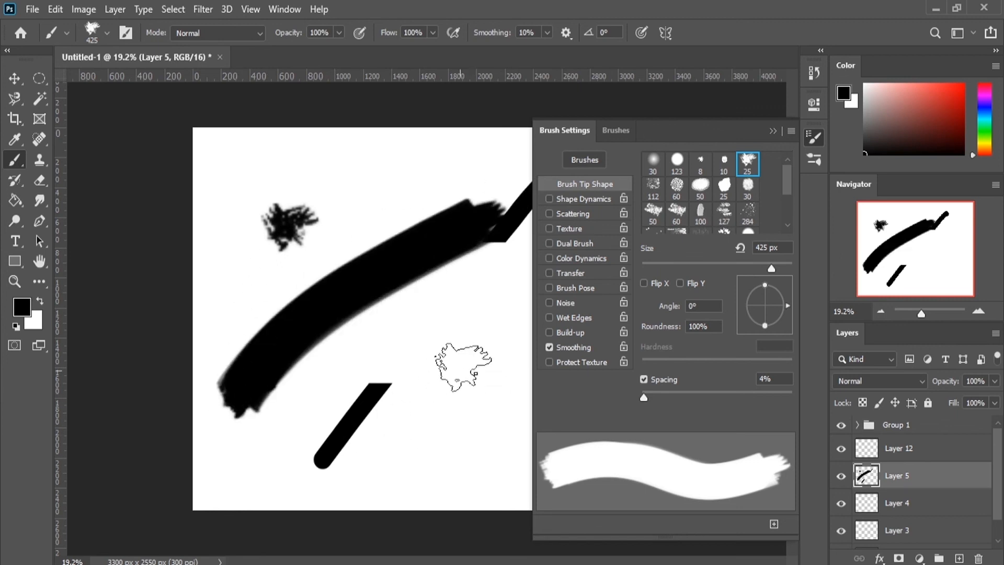
left_click_drag(495, 343, 264, 433)
left_click_drag(259, 477, 301, 296)
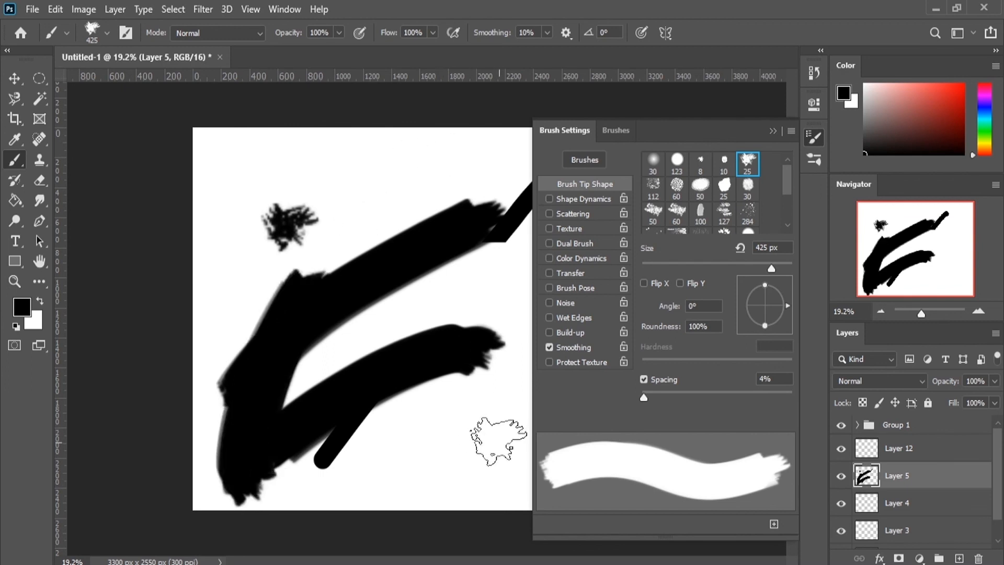
key("ctrl+z")
key("ctrl+z")
key("ctrl+z")
key("ctrl+z")
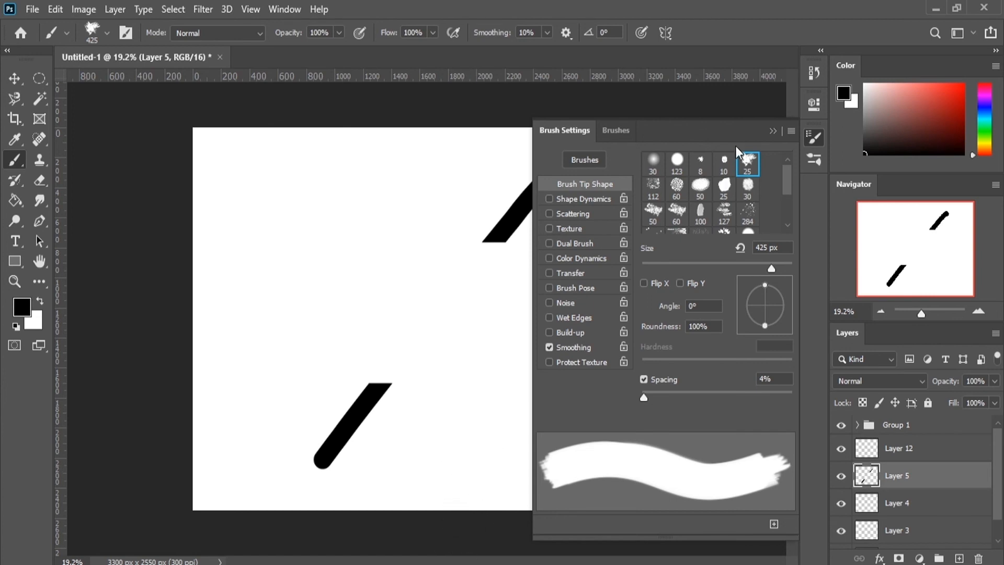
Close the Brush Settings and the Brushes panel group.
left_click(790, 134)
left_click(832, 214)
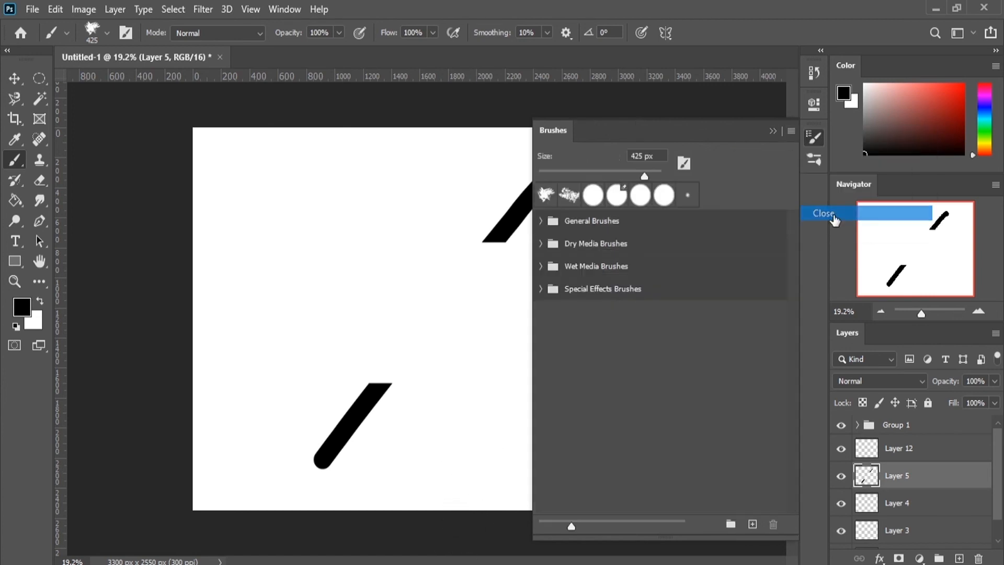
left_click(790, 132)
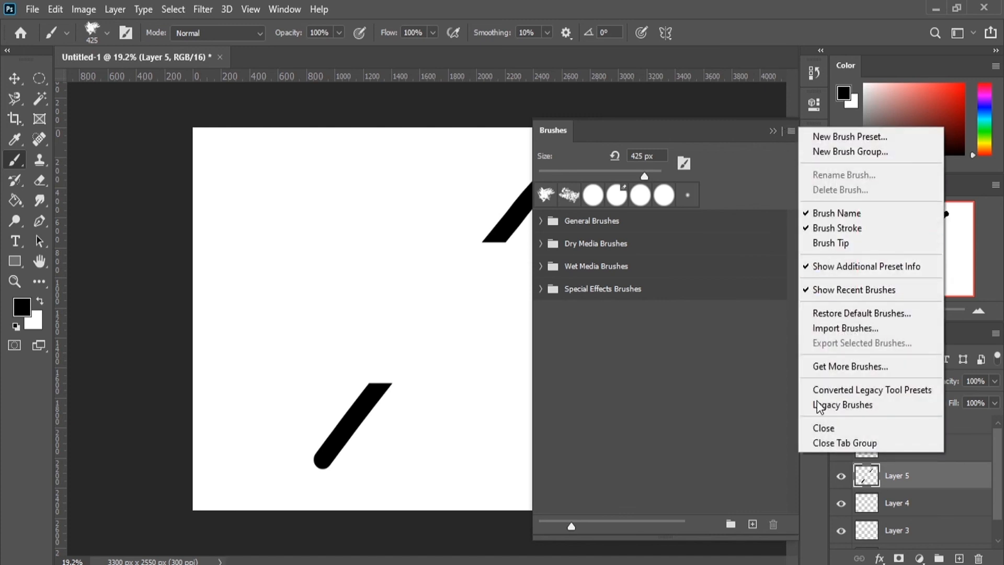
left_click(858, 444)
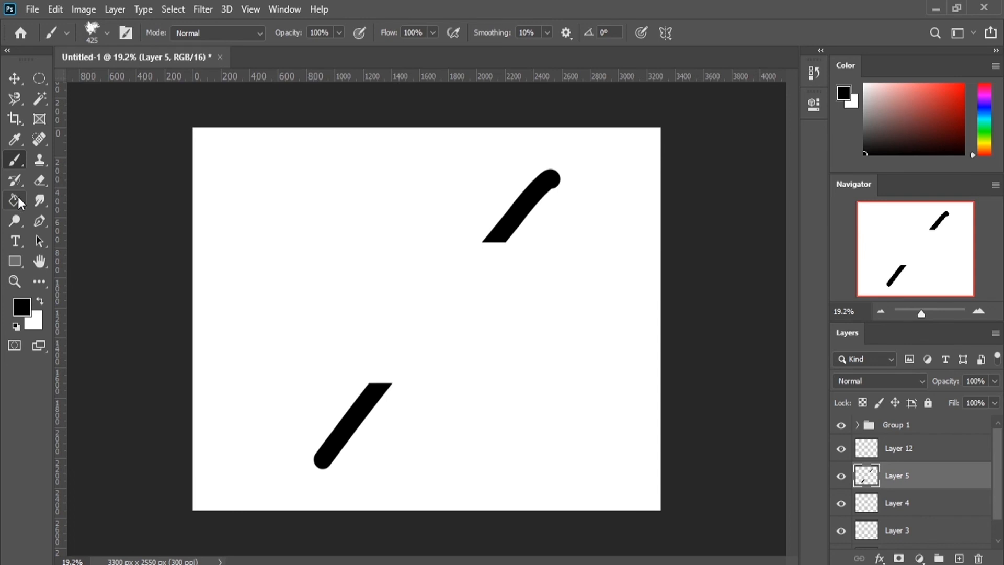
Try erasing both black line pieces on Layer 5 with the 338 px Eraser, and undo the erasing.
left_click(39, 181)
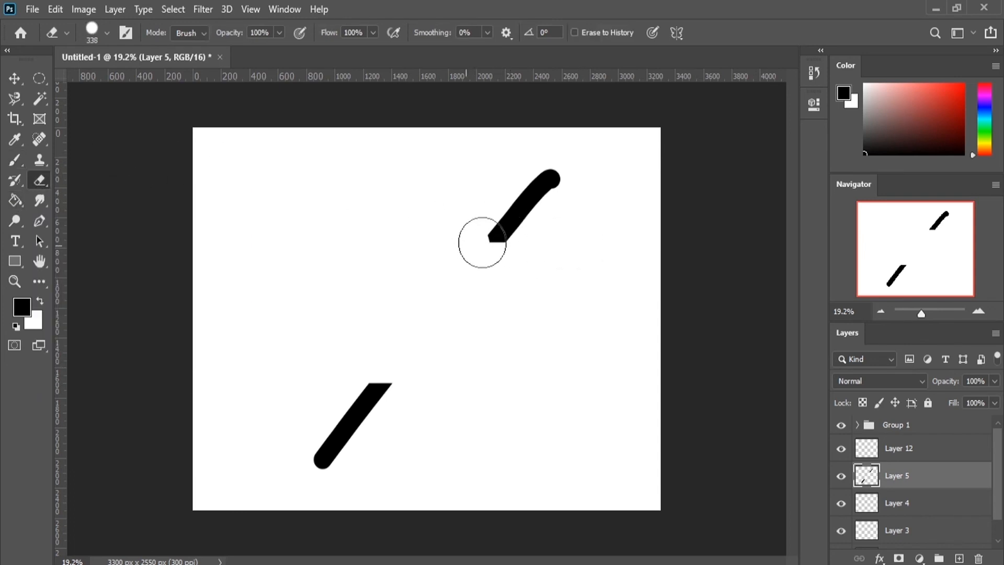
mouse_move(482, 240)
left_mouse_down()
mouse_move(543, 224)
mouse_move(588, 175)
mouse_move(473, 237)
mouse_move(413, 355)
mouse_move(357, 389)
mouse_move(292, 460)
mouse_move(314, 458)
left_mouse_up()
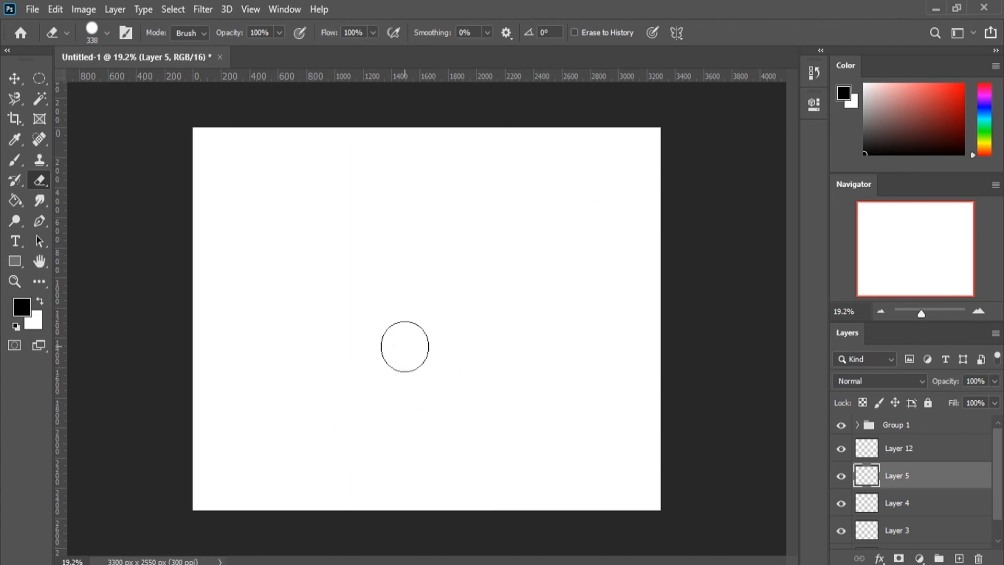
key("ctrl+z")
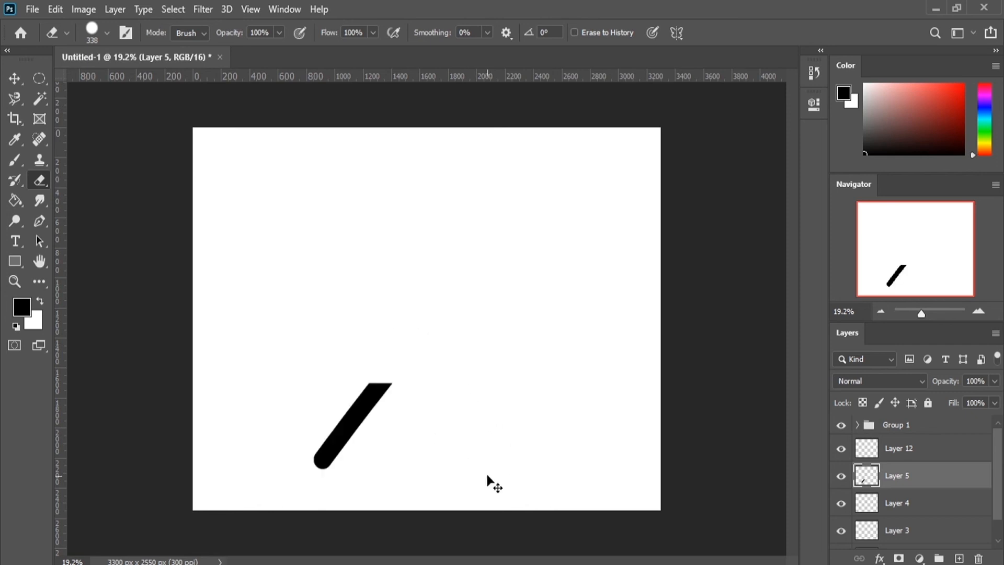
key("ctrl+z")
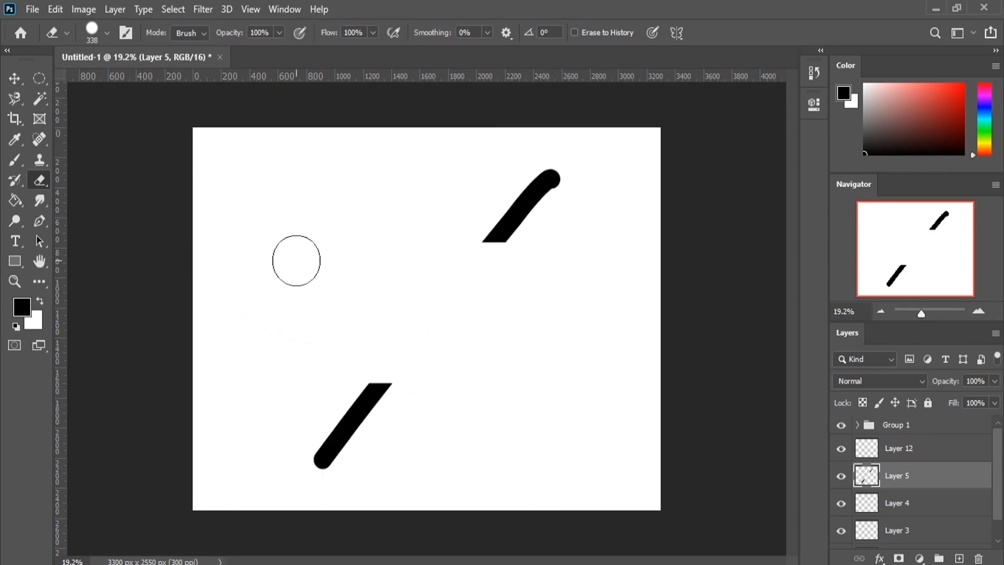
Try filling the empty area of Layer 5 with red #fb0000 using the Paint Bucket.
left_click(18, 206)
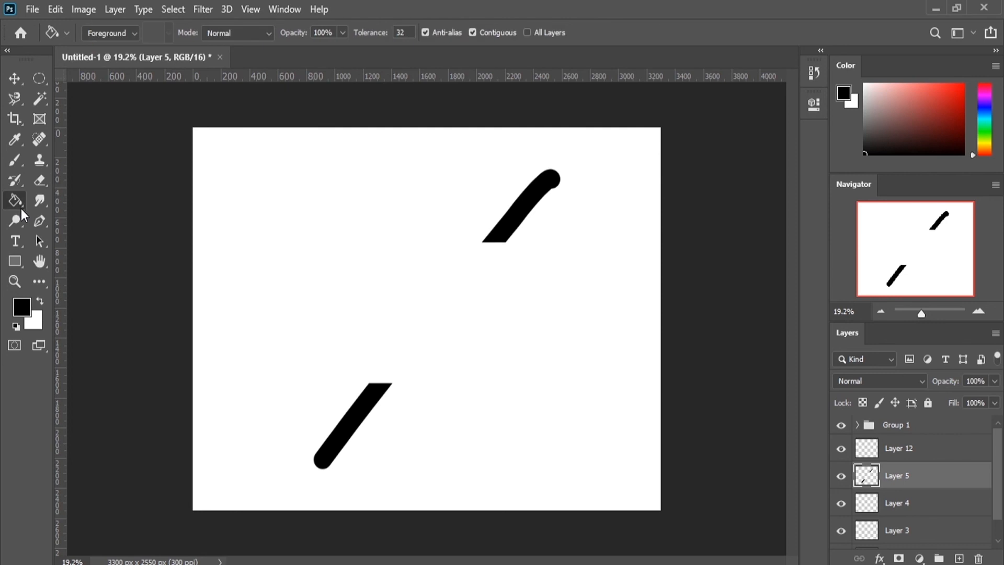
left_click(22, 307)
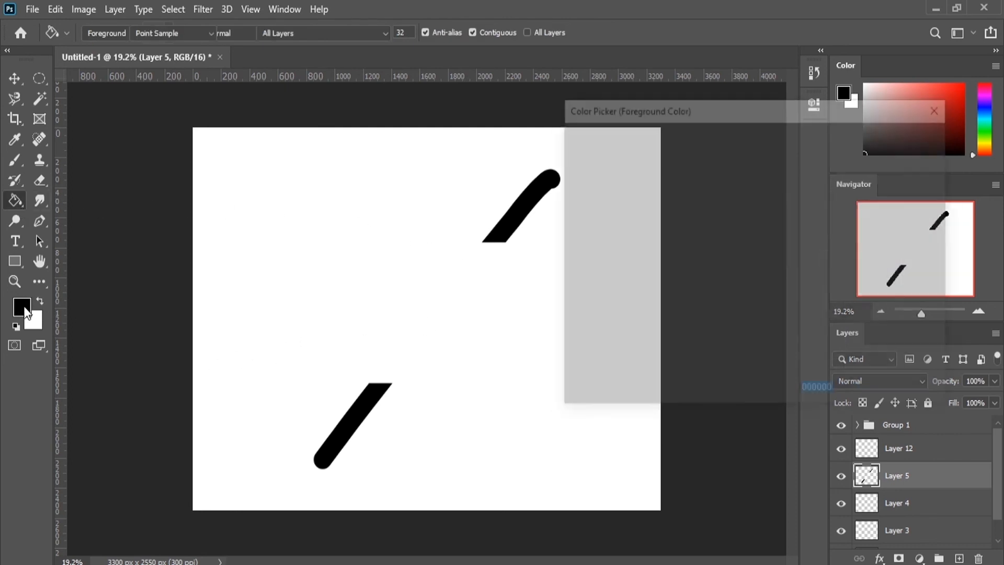
left_click_drag(681, 232, 790, 151)
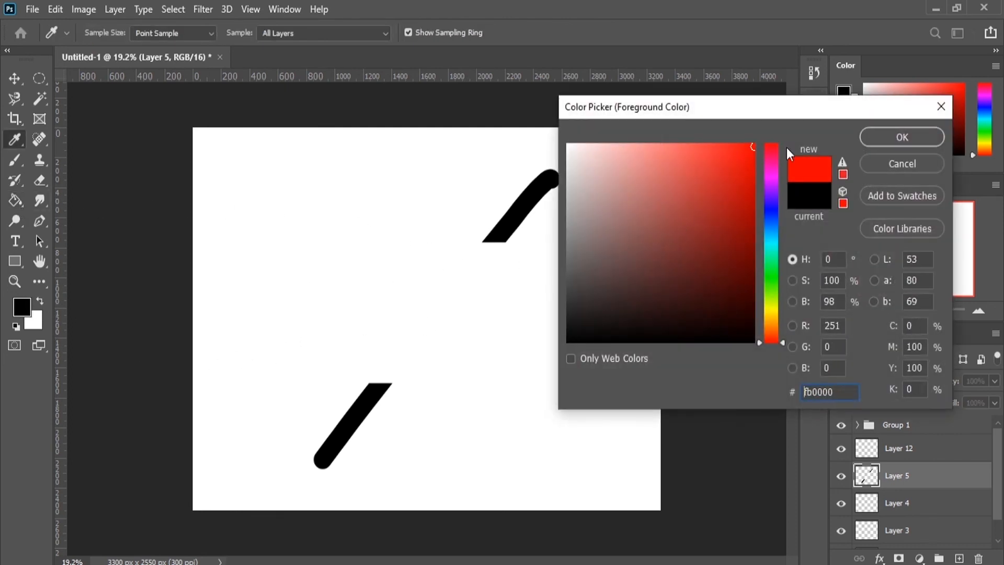
left_click(890, 136)
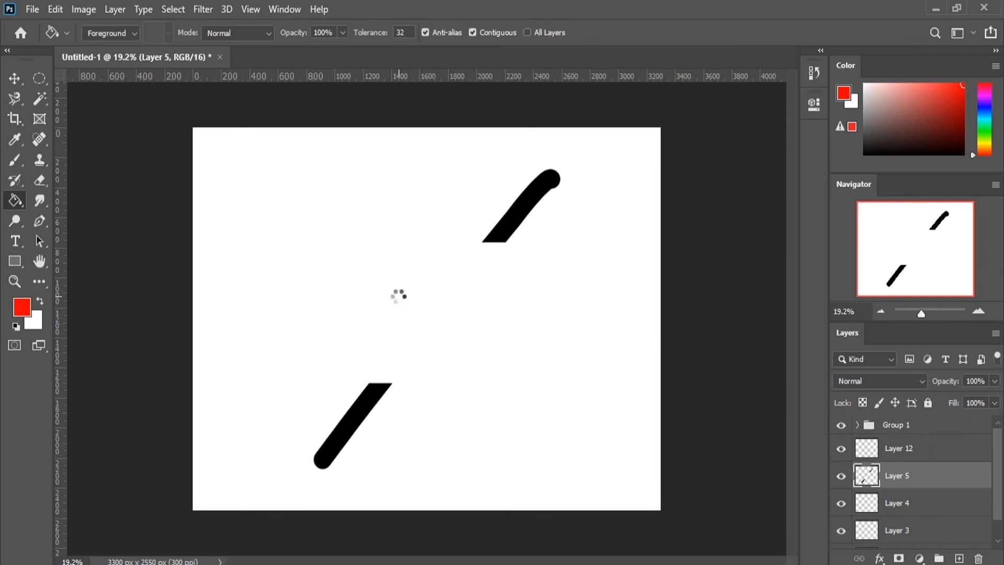
left_click(398, 295)
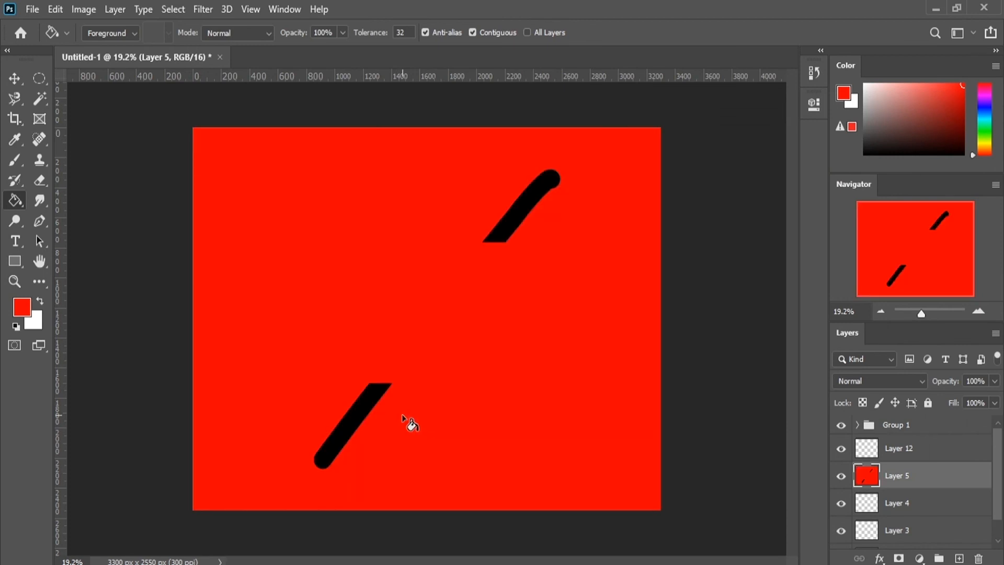
Undo the background fill and fill both black line pieces on Layer 5 with red.
key("ctrl+z")
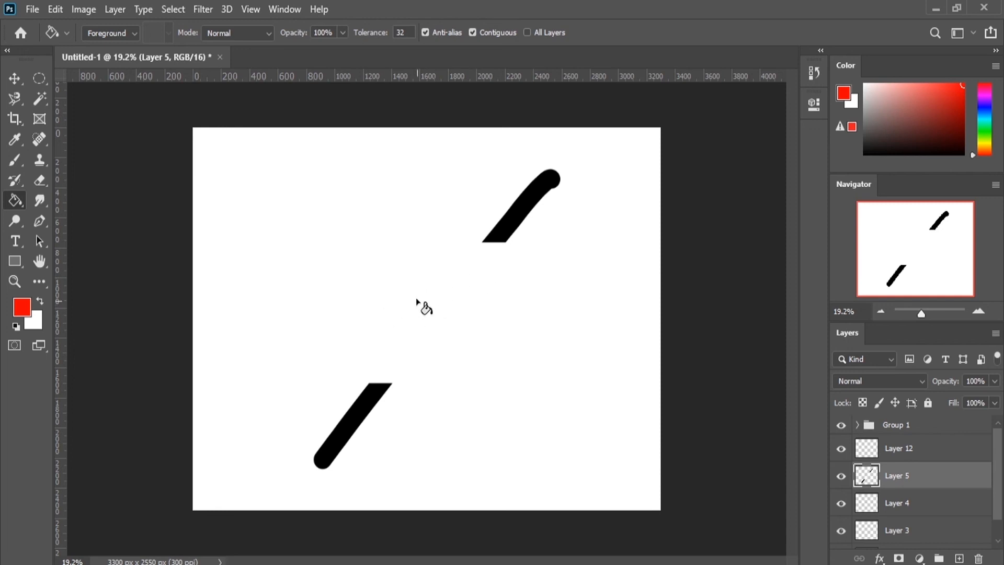
left_click(517, 224)
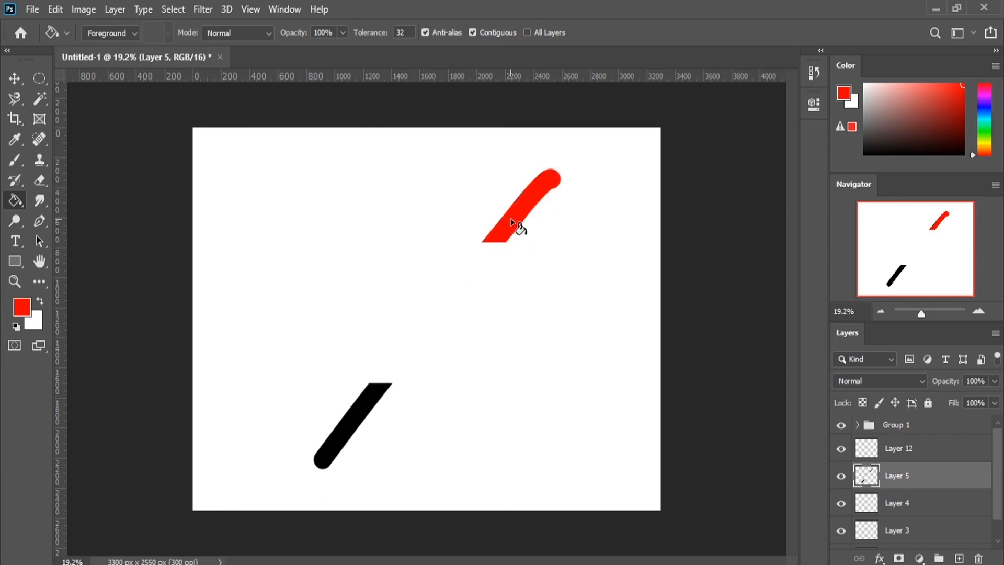
left_click(370, 389)
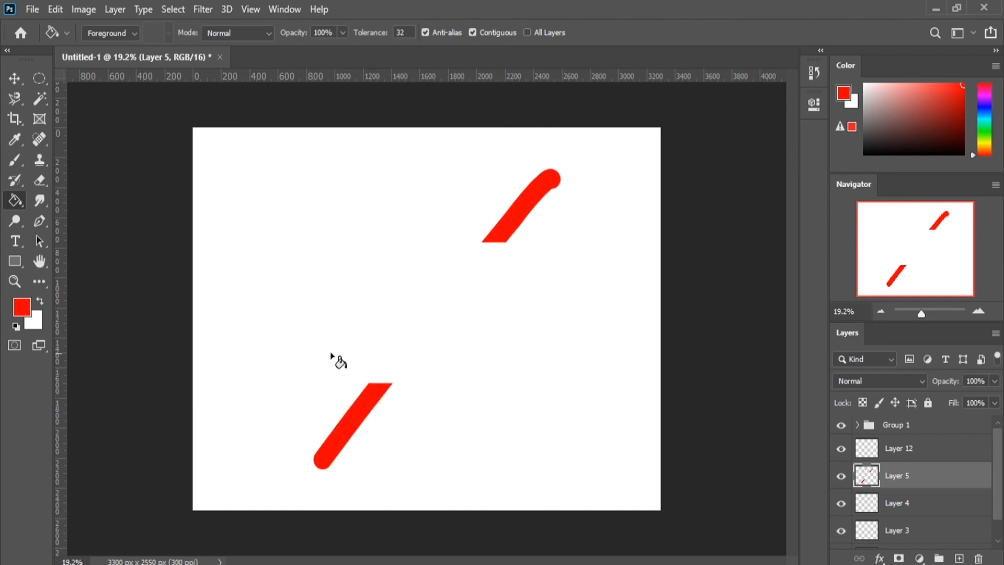
Swap the foreground and background colours, and set the foreground to light green #7ef798 for the Paint Bucket.
left_click(39, 302)
left_click(22, 307)
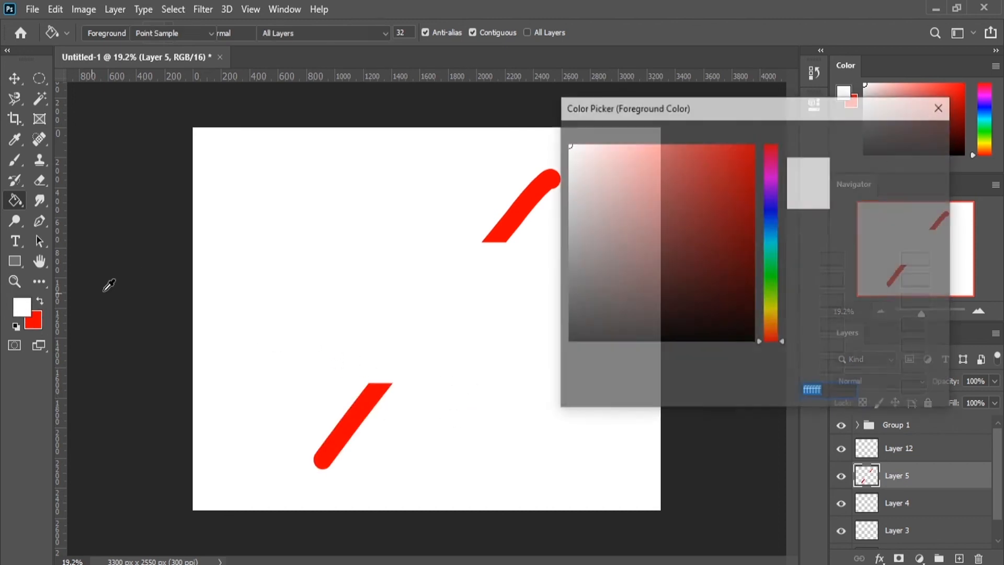
left_click_drag(770, 218, 766, 270)
left_click_drag(655, 153, 659, 150)
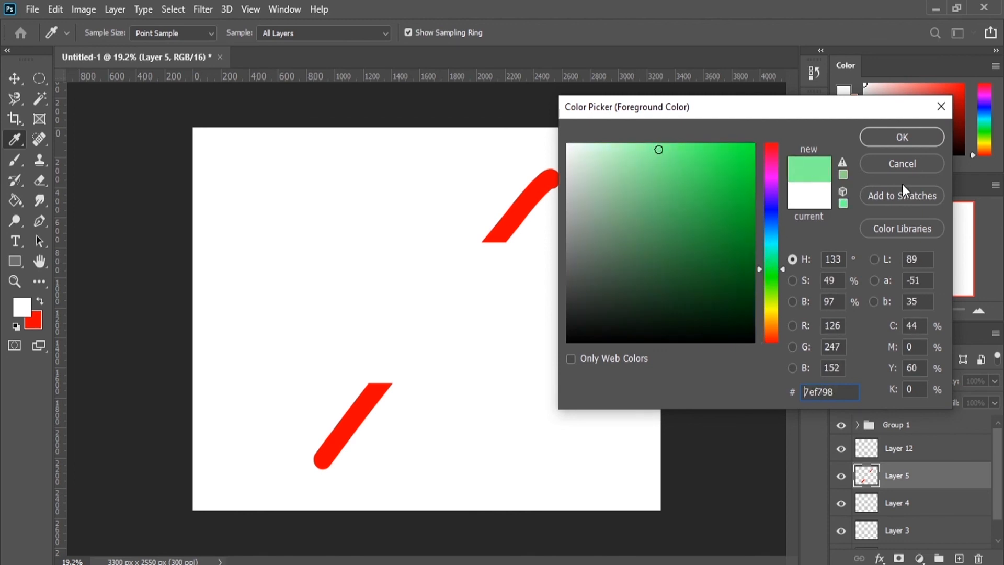
left_click(903, 136)
key("g")
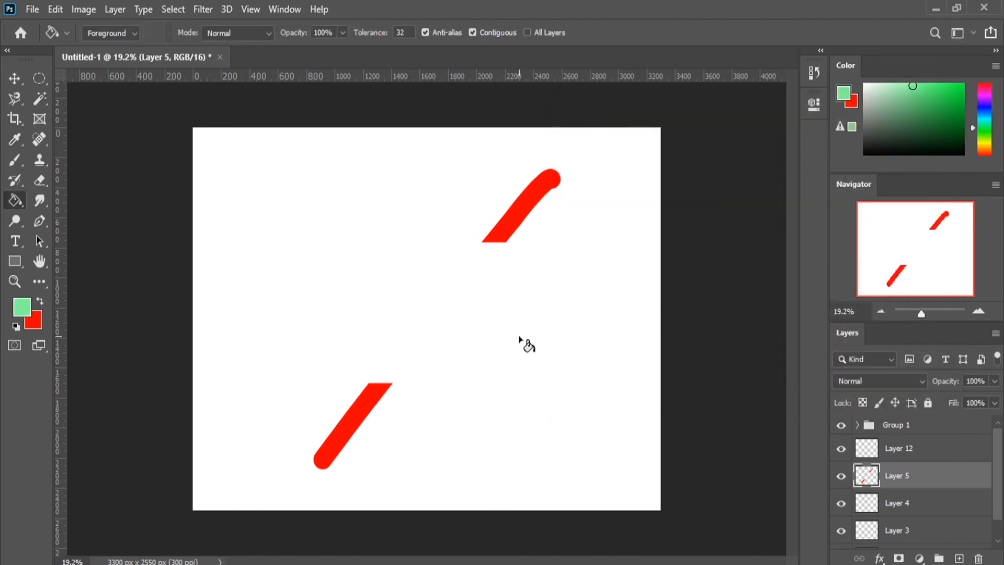
Try filling the area around the red line pieces with light green, and undo this fill and both line fills.
left_click(529, 356)
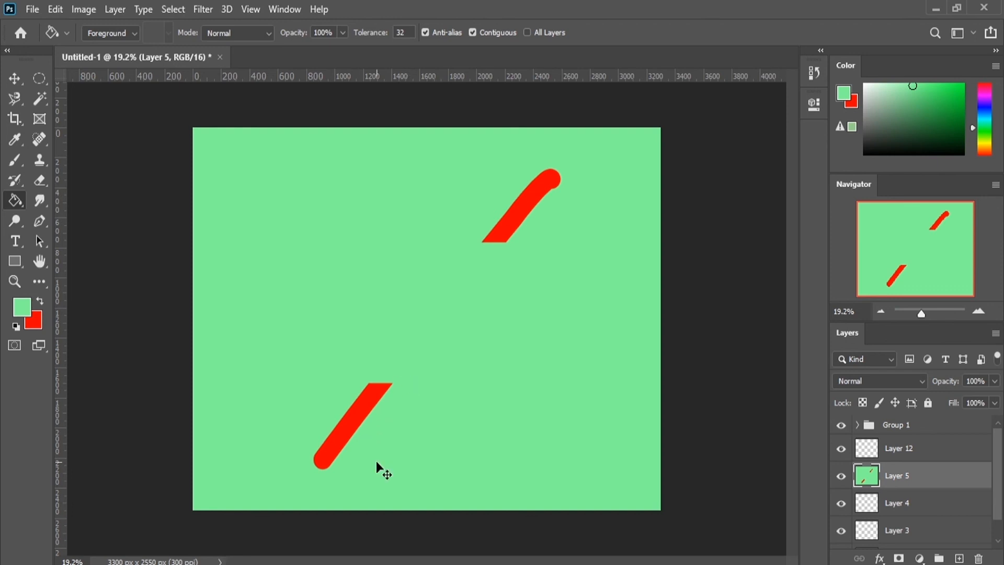
key("ctrl+z")
key("ctrl+z")
key("ctrl+z")
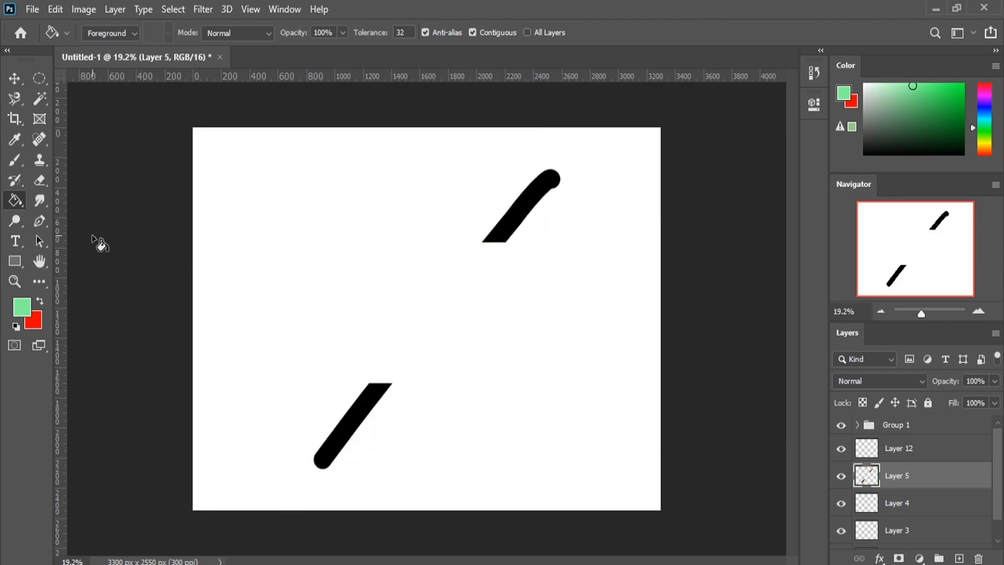
Try two diagonal purple-to-cyan linear gradients across Layer 5 with the Gradient Tool, and undo each one.
right_click(16, 203)
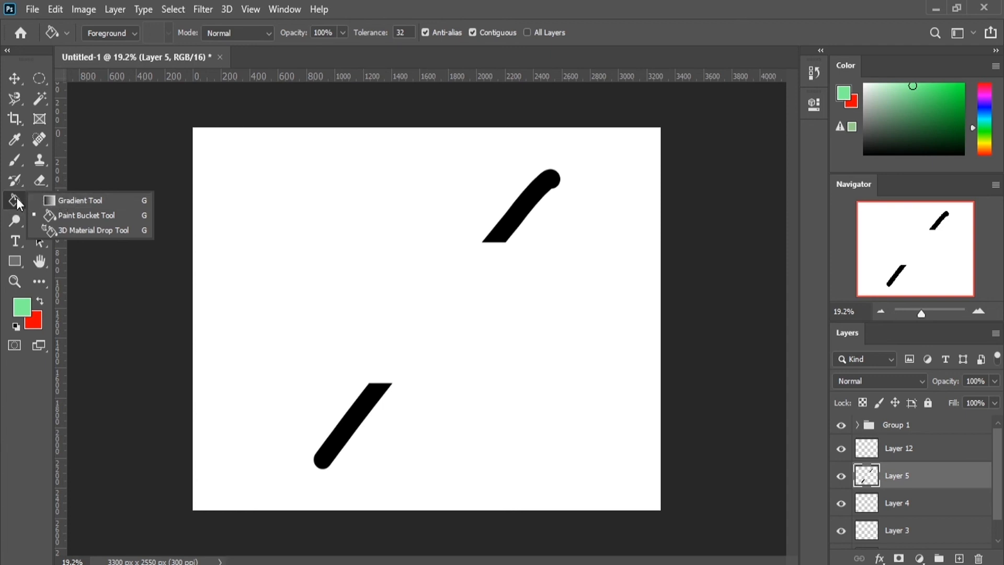
left_click(70, 202)
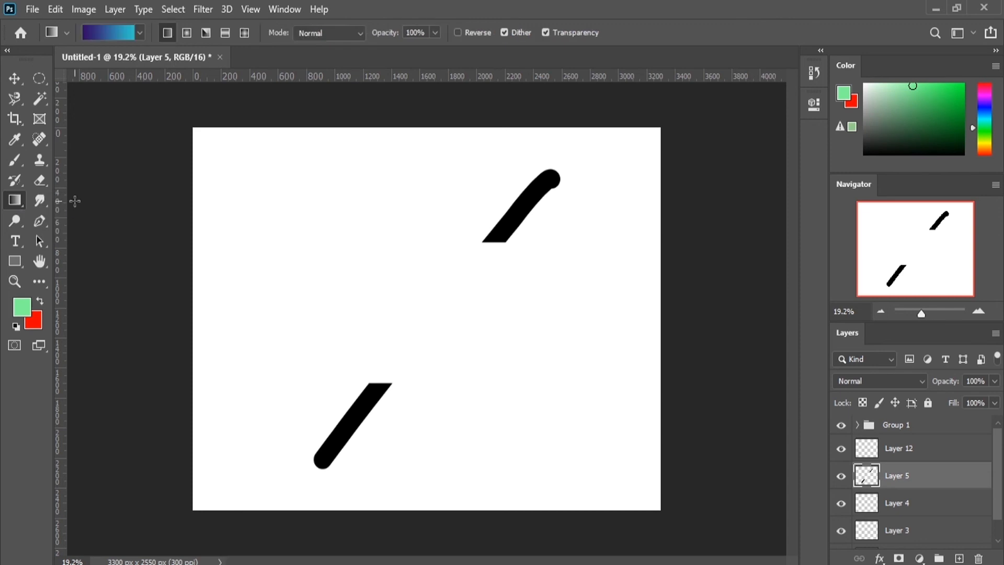
left_click_drag(294, 206, 565, 406)
key("ctrl+z")
left_click_drag(321, 220, 635, 413)
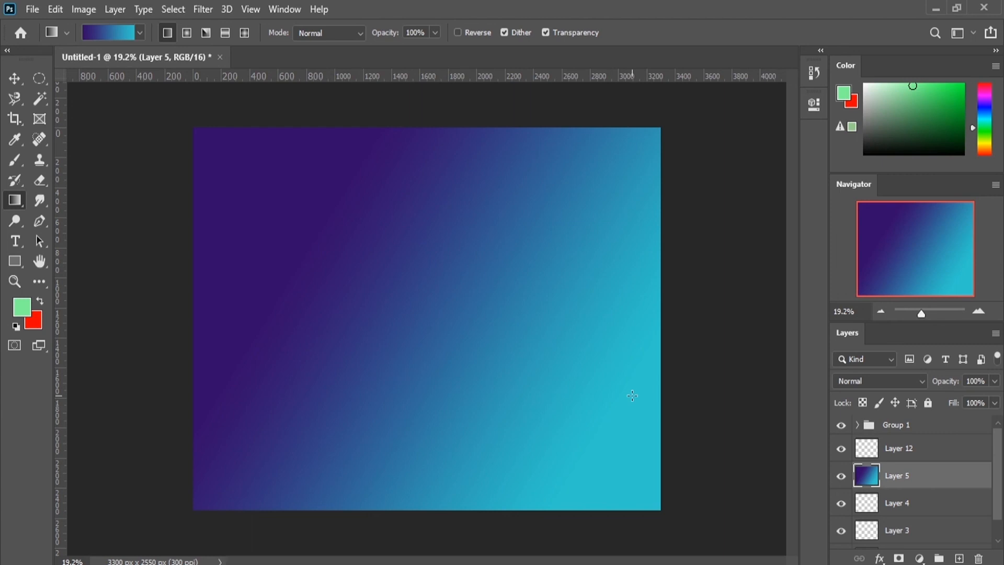
key("ctrl+z")
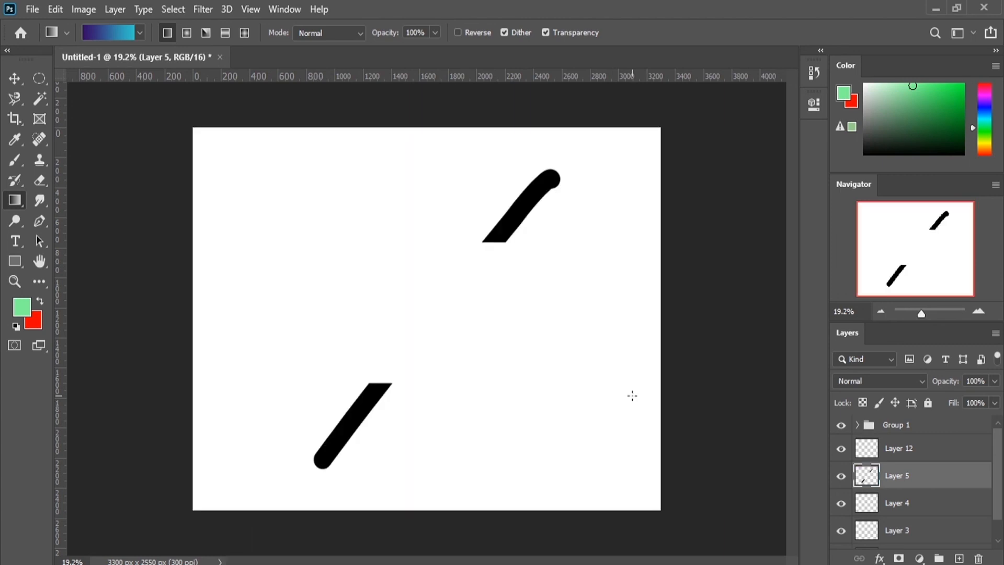
Draw a text box in the upper-left part of the canvas and enter "Photoshop Demo" in it.
left_click(14, 241)
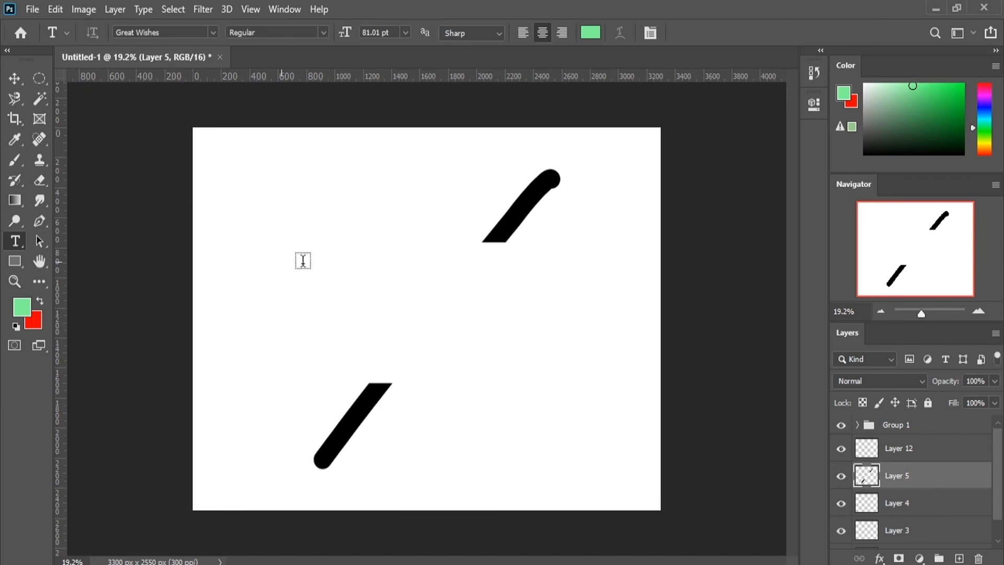
left_click_drag(244, 179, 465, 314)
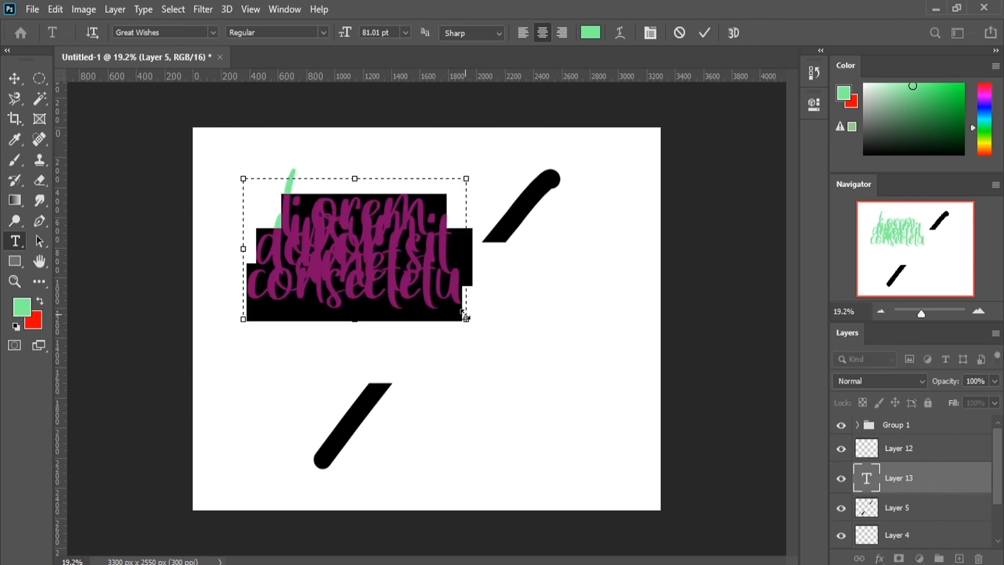
type("Photo")
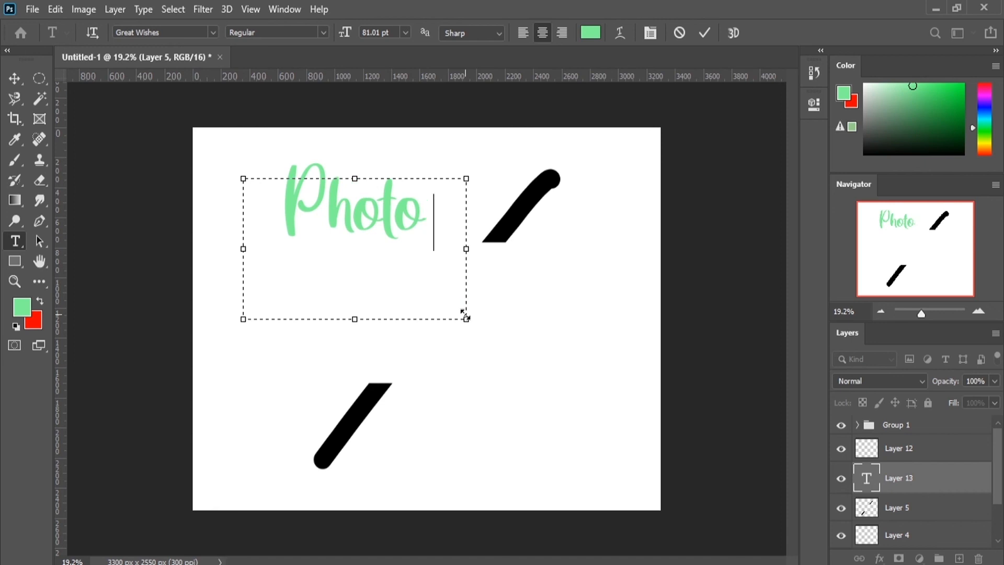
type("shop Demo")
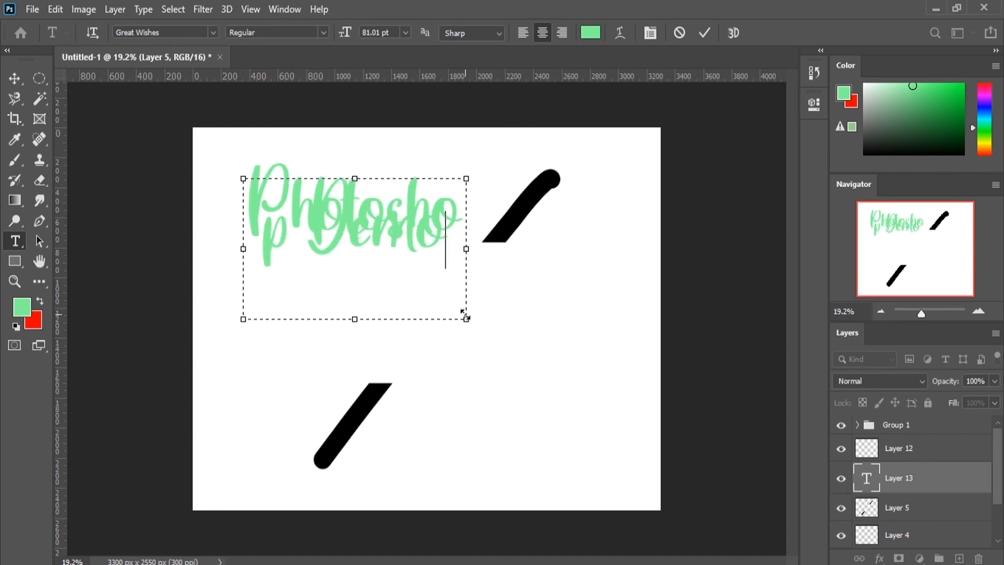
Set the whole "Photoshop Demo" text to a font size of 62.01 pt with 89 pt leading, and deselect it.
key("ctrl+a")
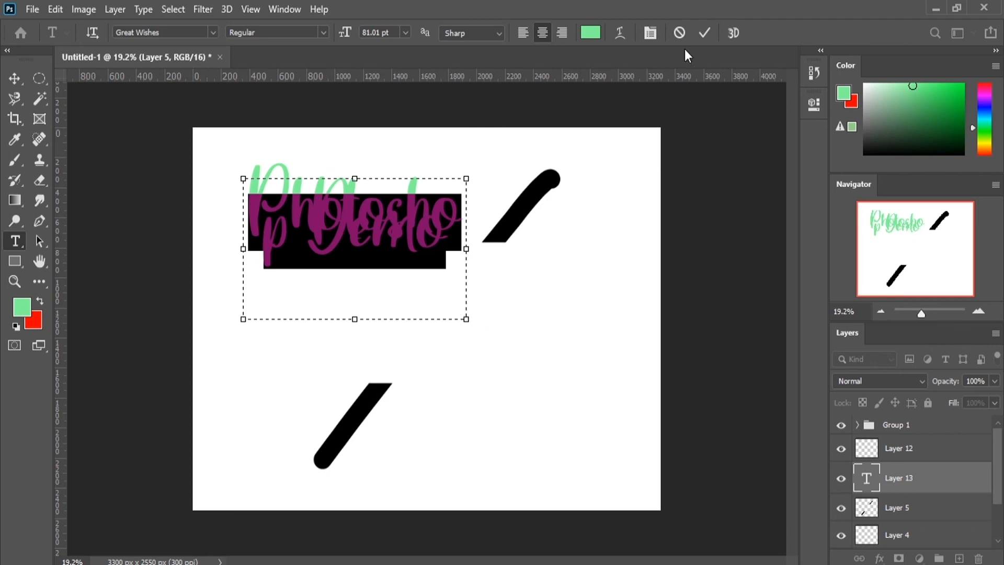
left_click(651, 32)
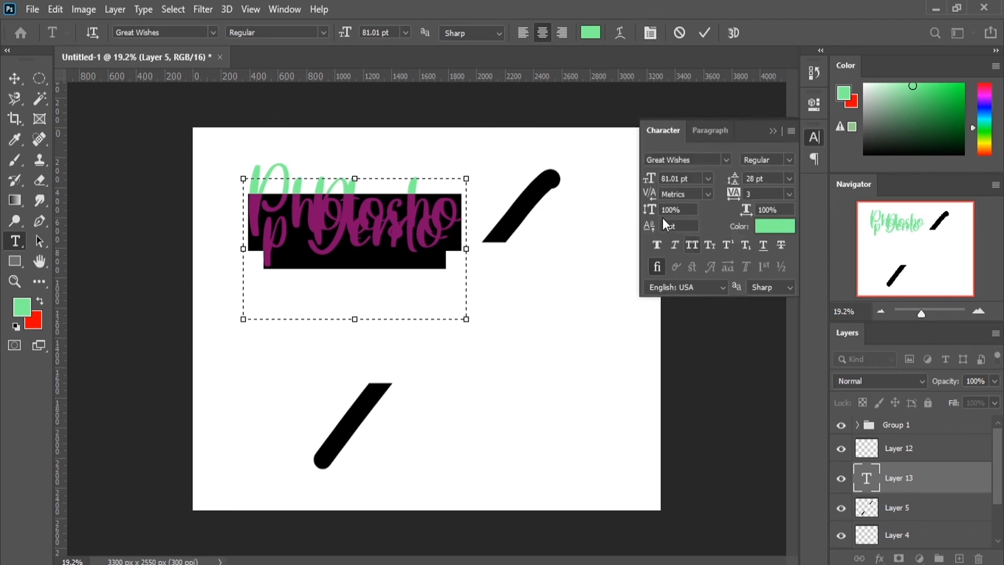
left_click_drag(651, 179, 639, 185)
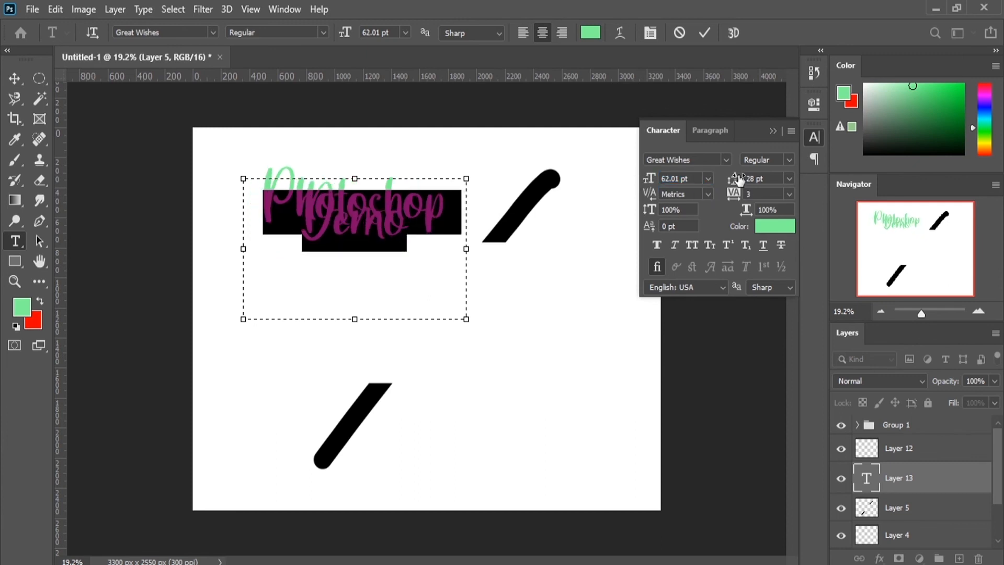
left_click_drag(739, 180, 774, 190)
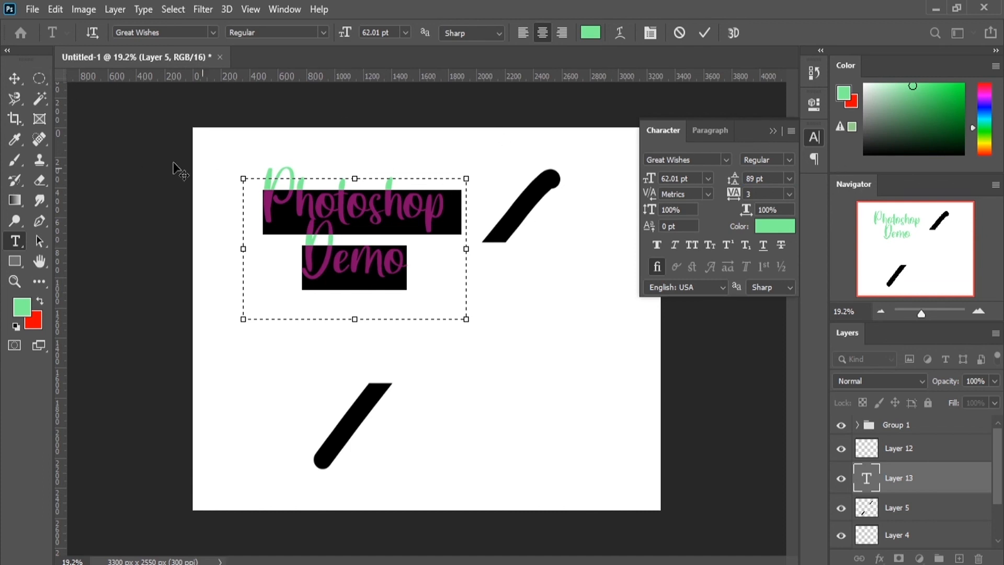
left_click_drag(303, 220, 306, 231)
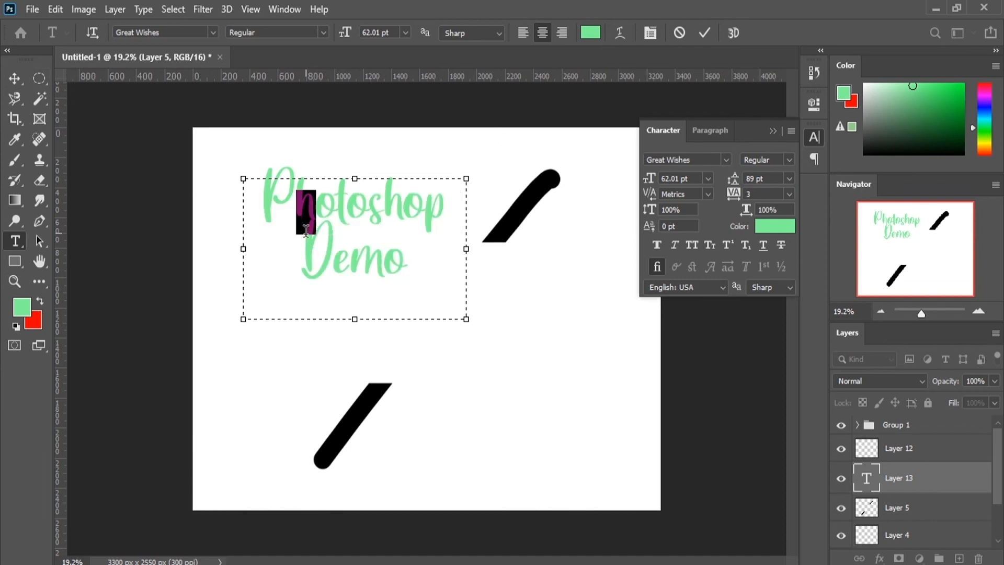
left_click(287, 203)
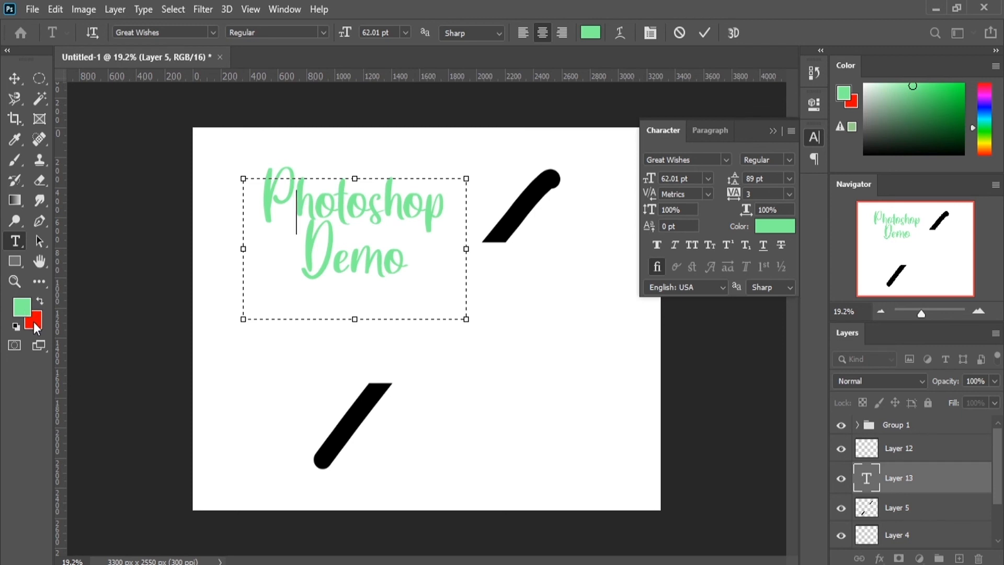
Reset the colours to default black and white, and set the foreground colour to muted blue #5f67a4.
left_click(19, 327)
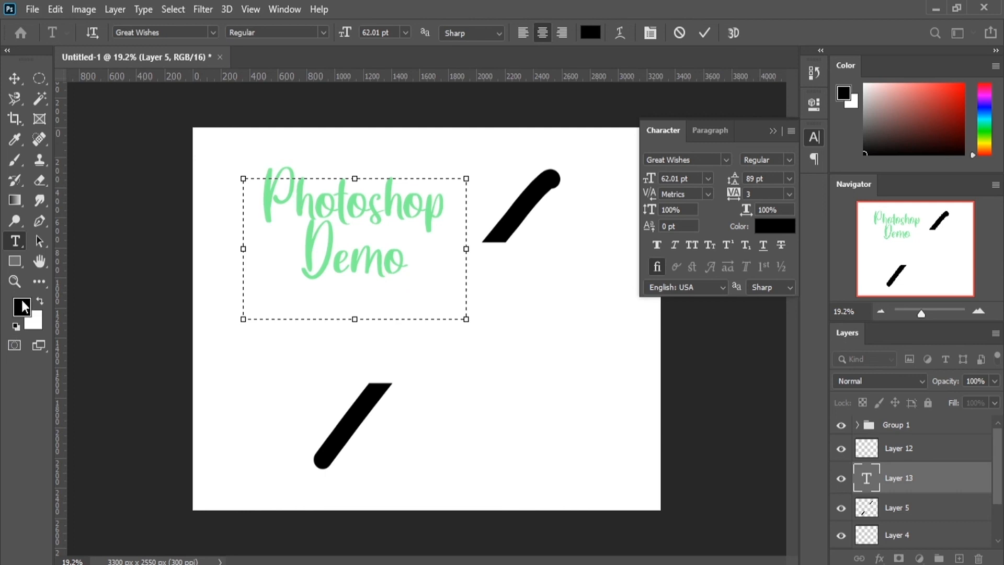
left_click(26, 314)
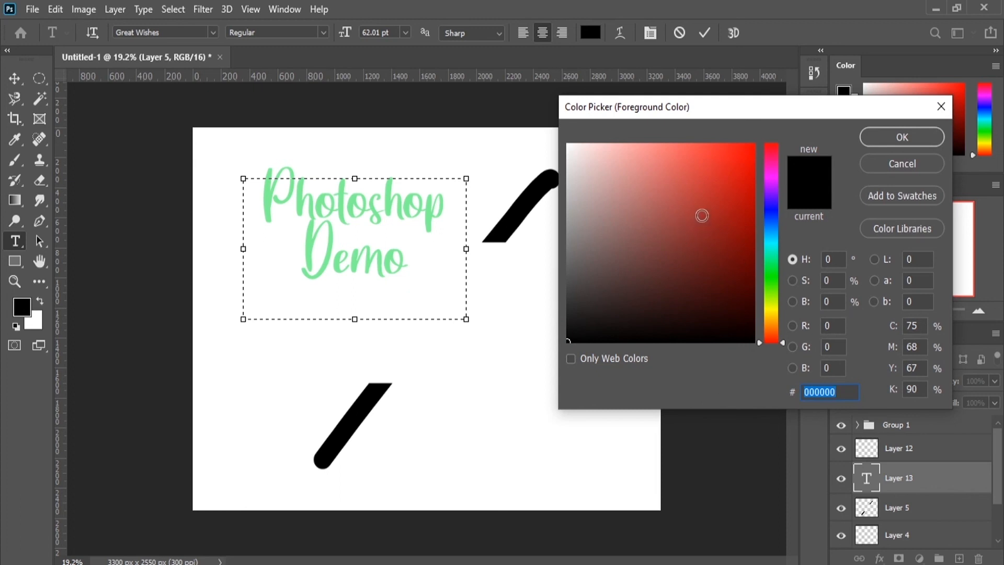
left_click(769, 213)
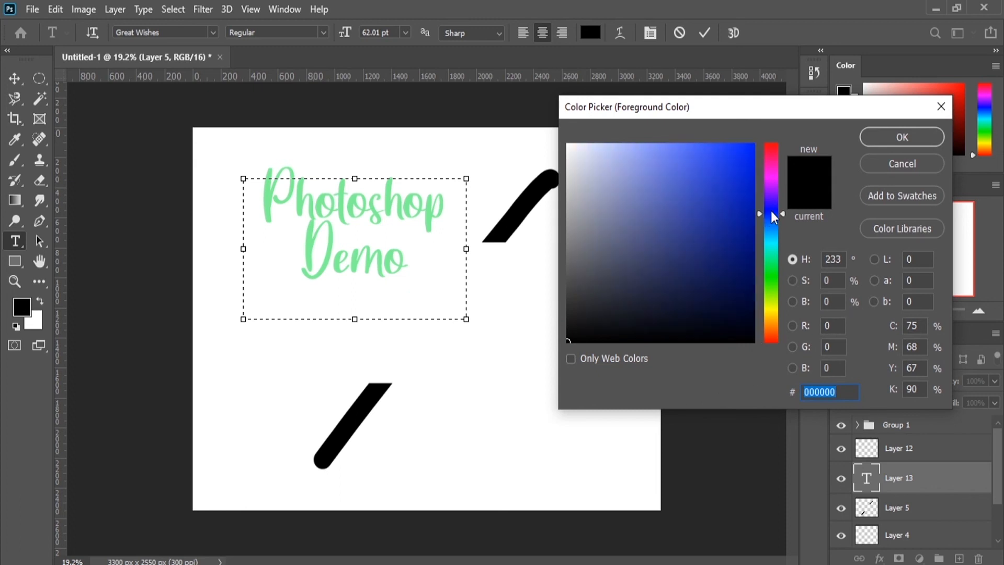
left_click(732, 173)
mouse_move(705, 272)
left_mouse_down()
mouse_move(707, 242)
mouse_move(643, 213)
left_mouse_up()
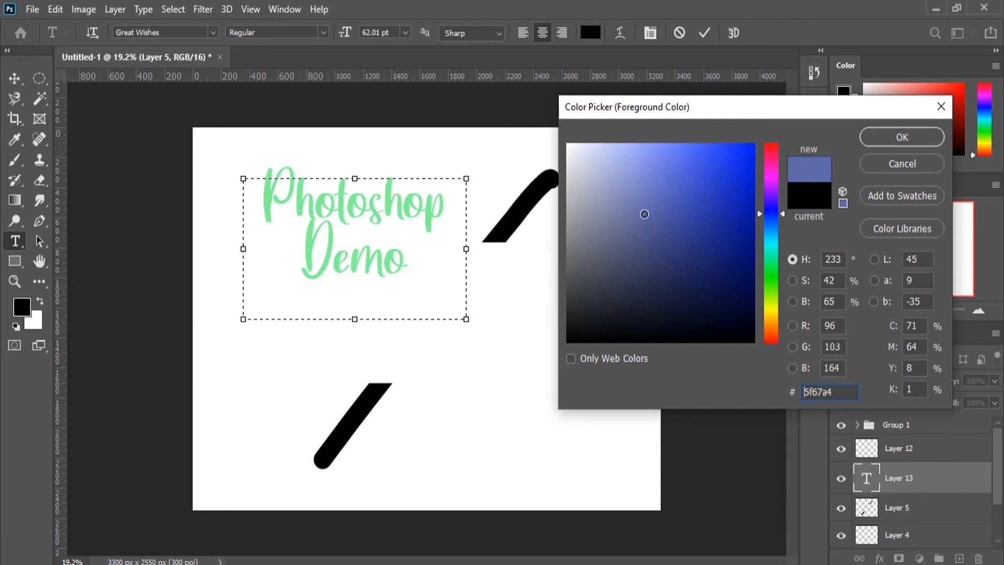
left_click(897, 144)
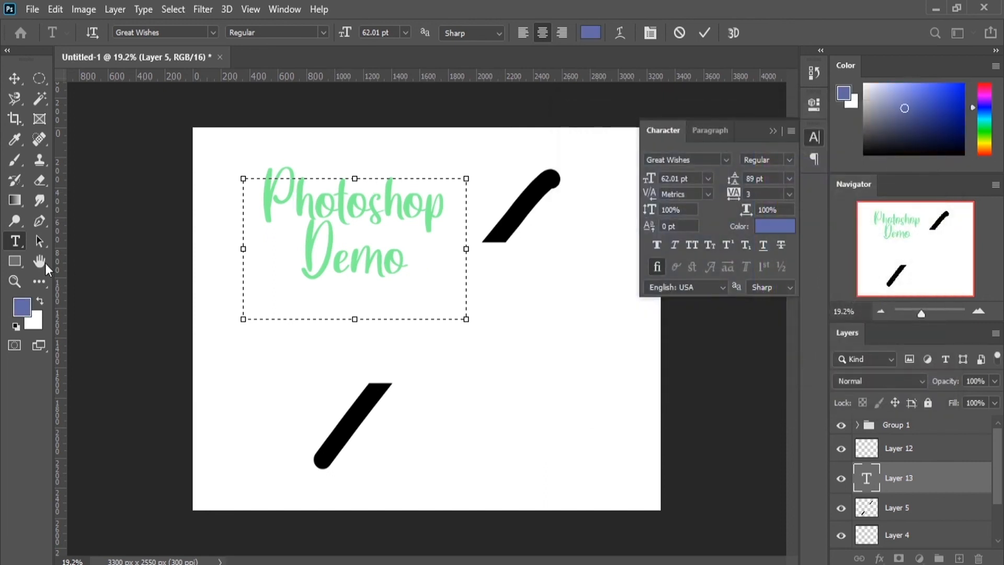
Set the background colour to green #5db423.
left_click(32, 324)
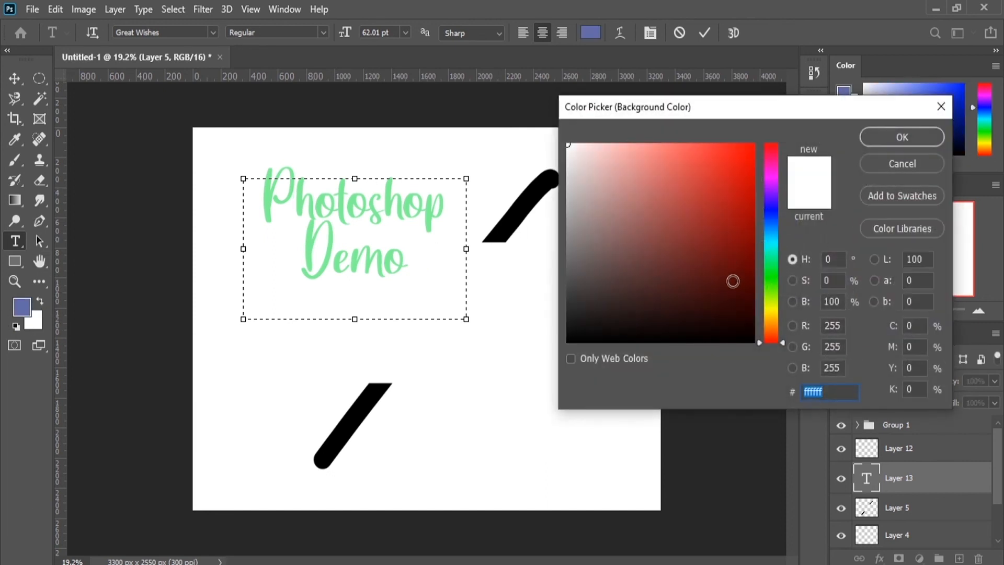
left_click(772, 289)
left_click_drag(713, 239, 720, 203)
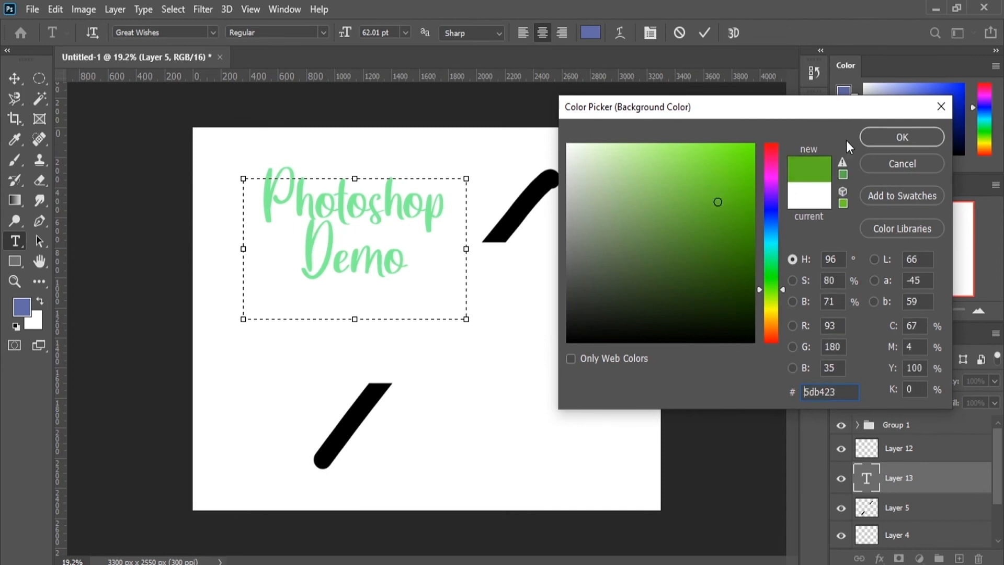
left_click(881, 144)
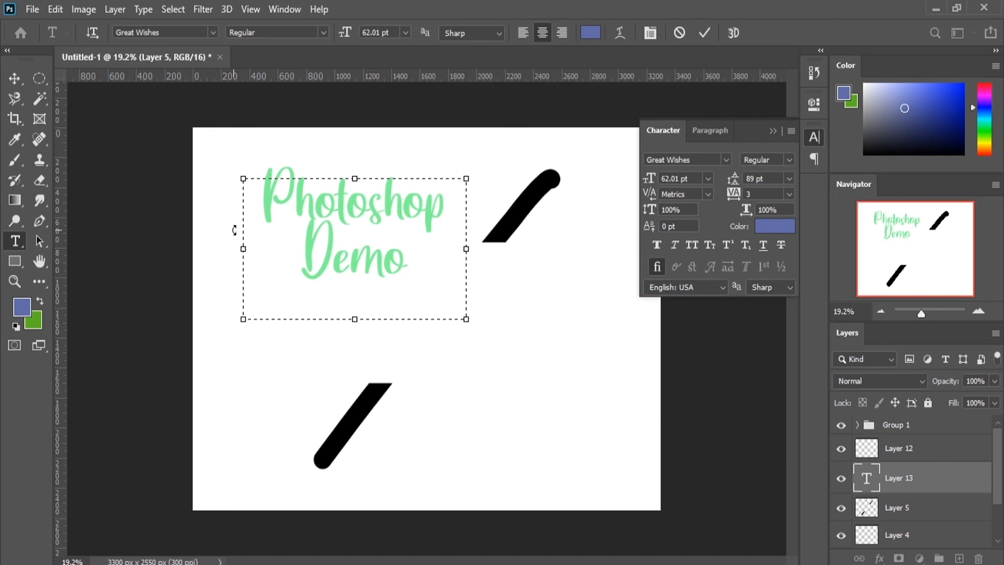
Commit the text and paint a wide blue zigzag brush stroke across the middle of the canvas on Layer 12.
left_click(15, 161)
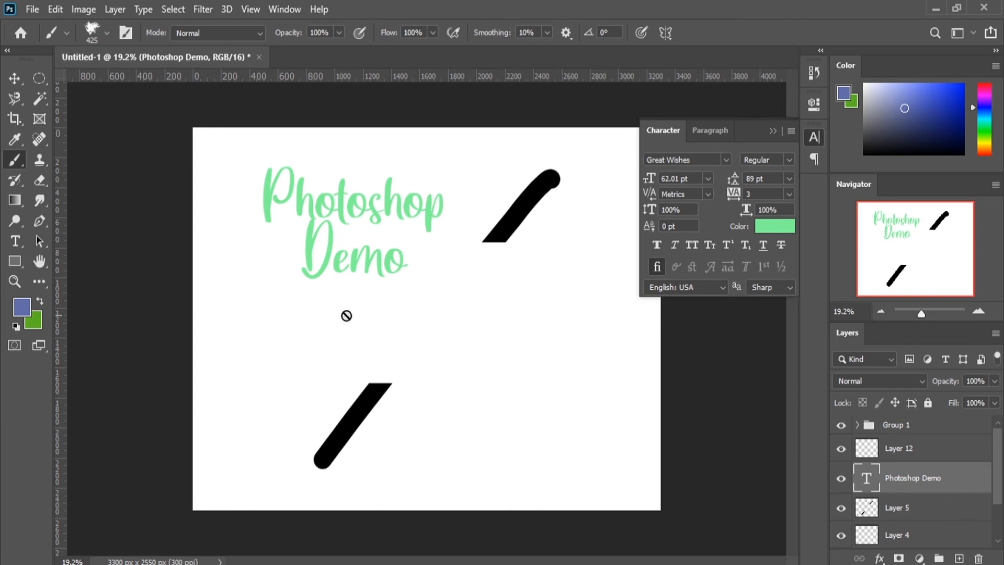
left_click(910, 455)
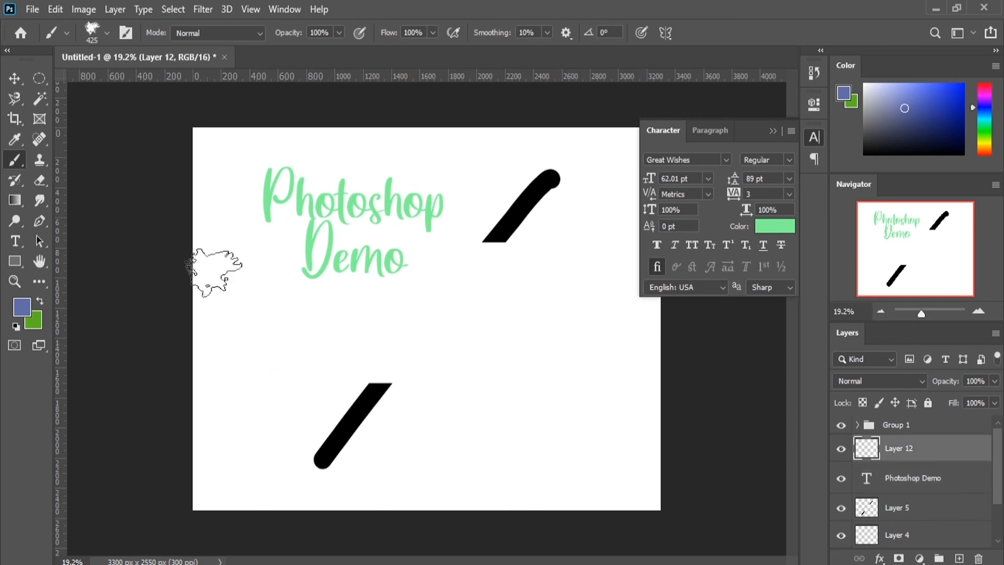
left_click_drag(218, 393, 397, 309)
mouse_move(378, 358)
left_mouse_down()
mouse_move(531, 397)
mouse_move(572, 476)
left_mouse_up()
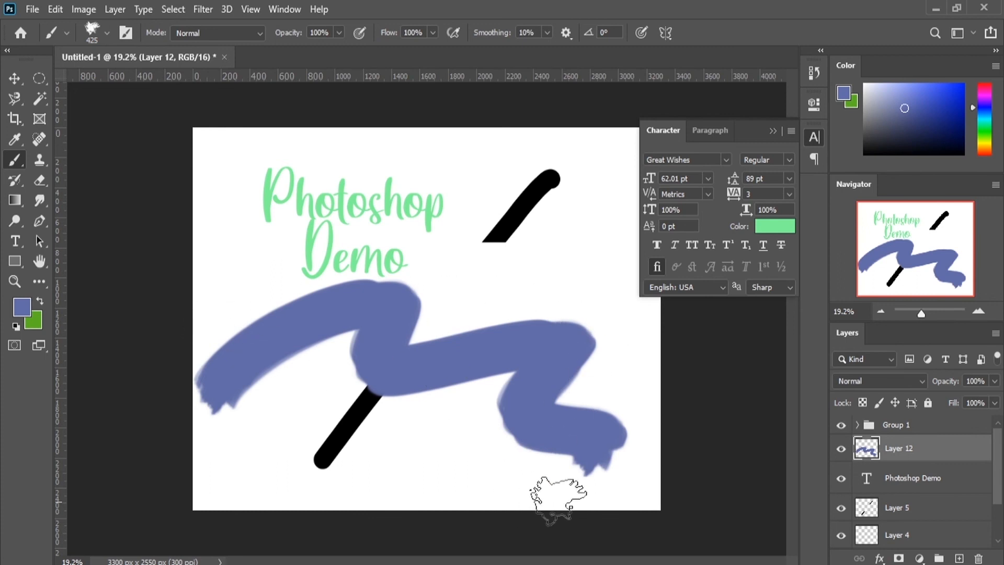
Swap the foreground and background colours and paint a green zigzag brush stroke below the blue one on Layer 12.
left_click(39, 301)
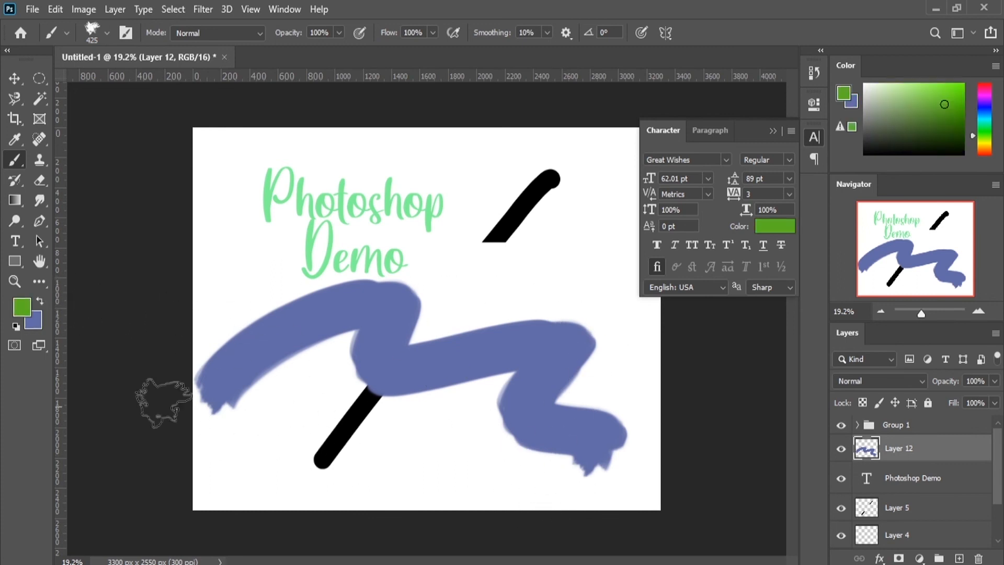
left_click(41, 302)
left_click(40, 302)
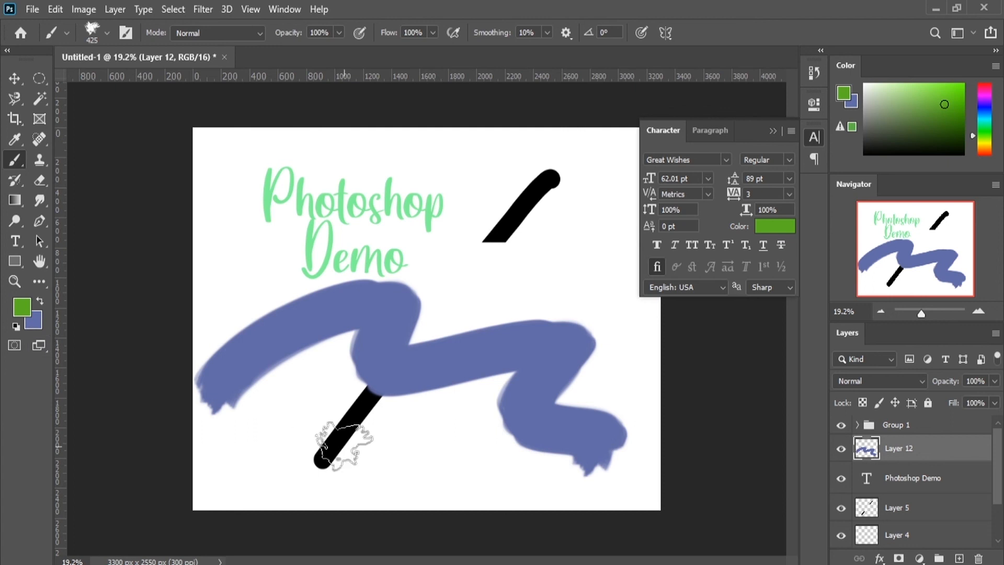
mouse_move(246, 458)
left_mouse_down()
mouse_move(381, 433)
mouse_move(532, 520)
mouse_move(632, 518)
left_mouse_up()
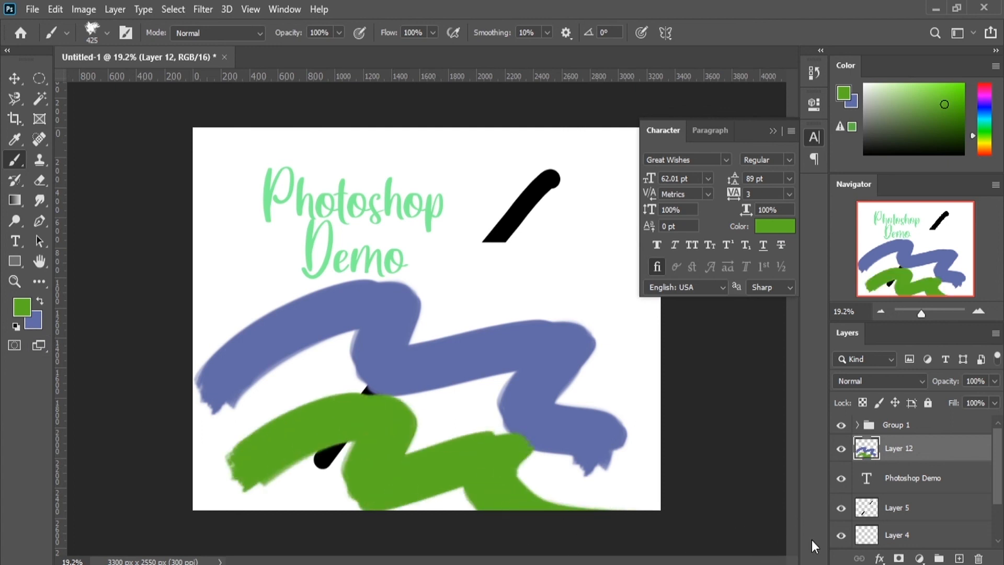
Undo the green and blue brush strokes on Layer 12.
key("ctrl+z")
key("ctrl+z")
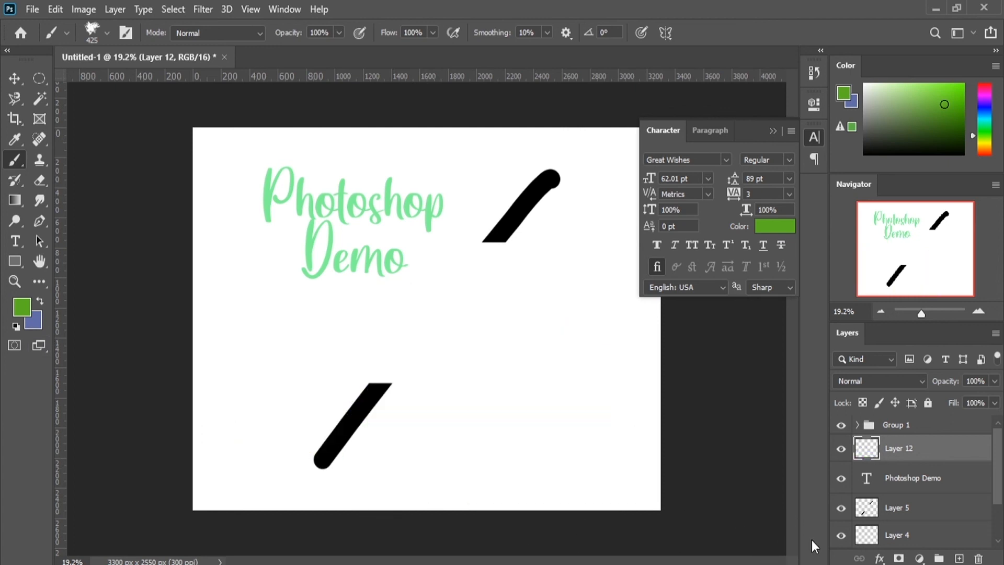
Open Save As for the document, choose PNG as the file format, and cancel the dialog.
left_click(32, 11)
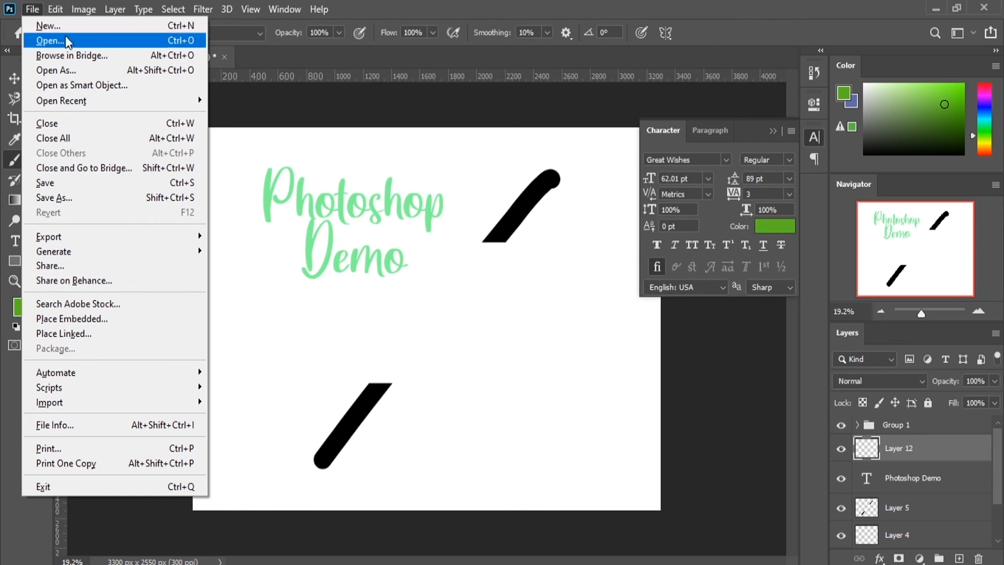
mouse_move(101, 99)
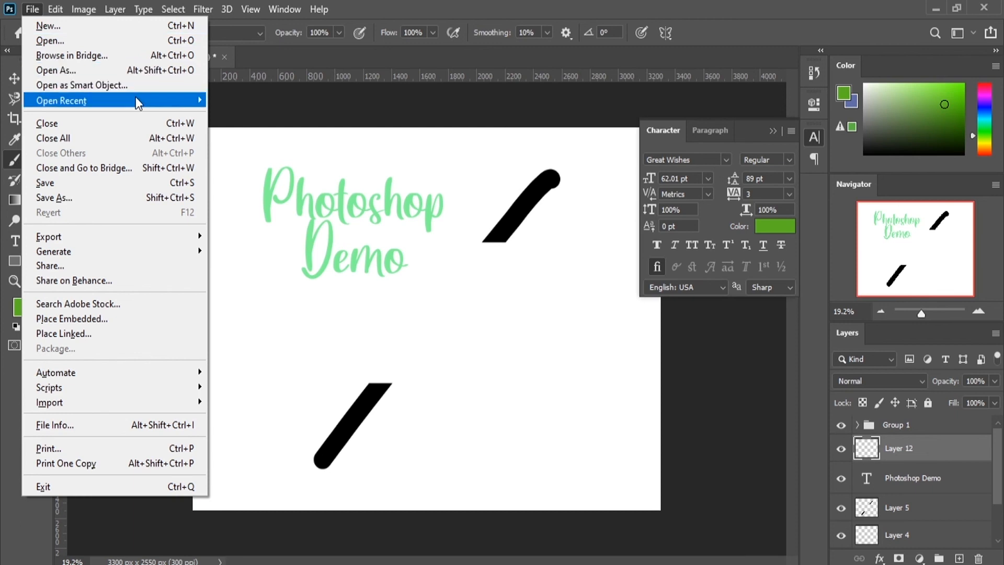
mouse_move(143, 99)
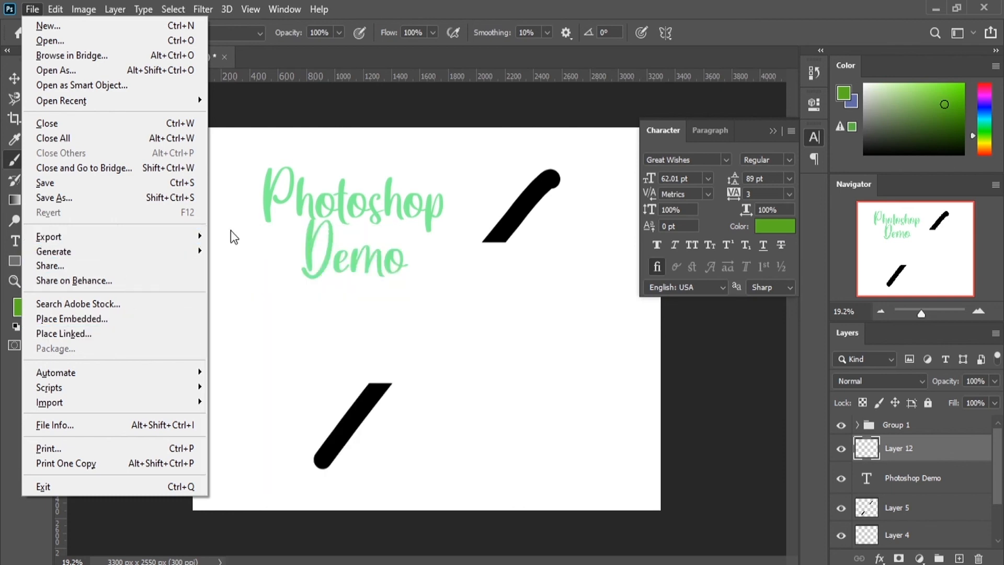
mouse_move(199, 236)
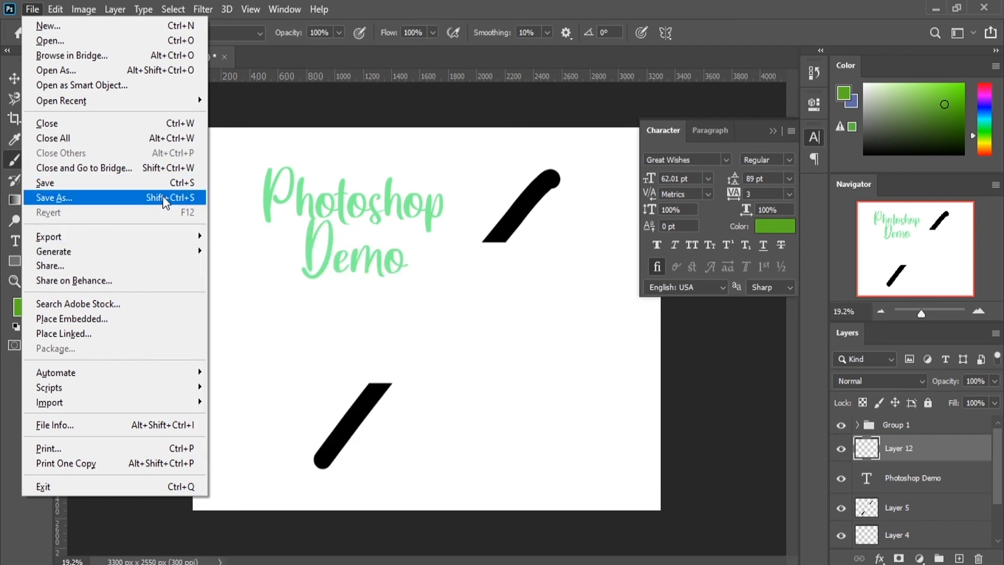
left_click(162, 197)
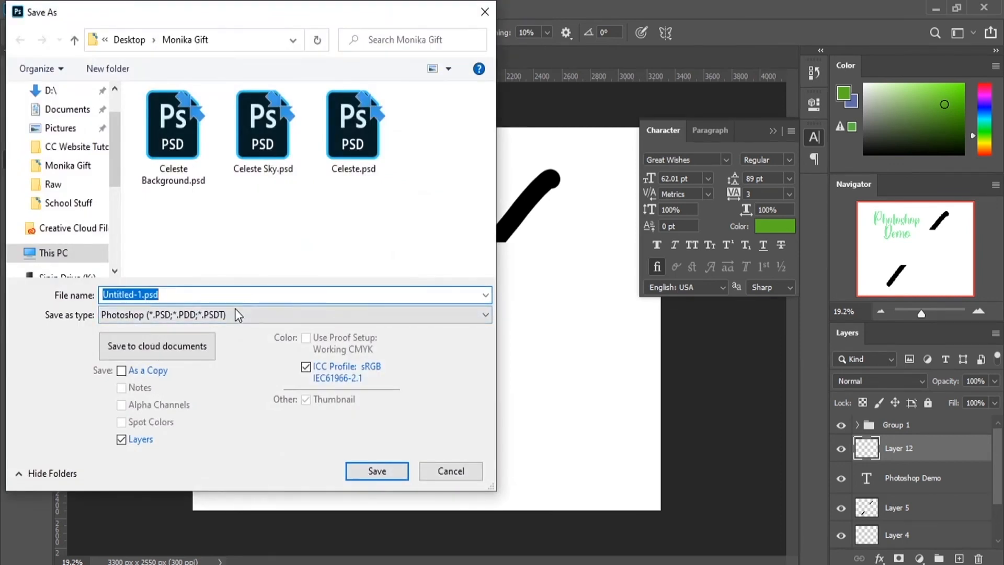
left_click(234, 312)
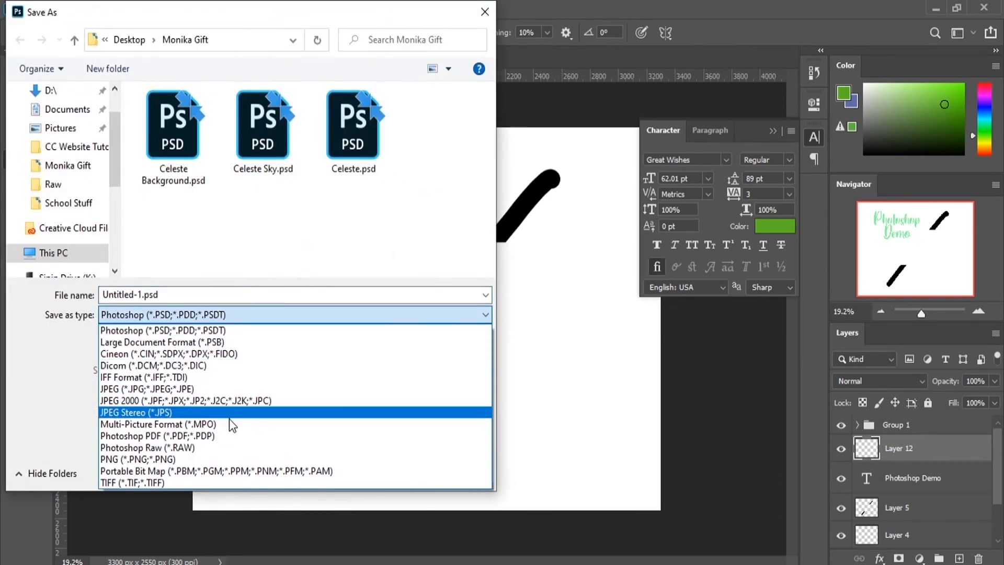
left_click(216, 459)
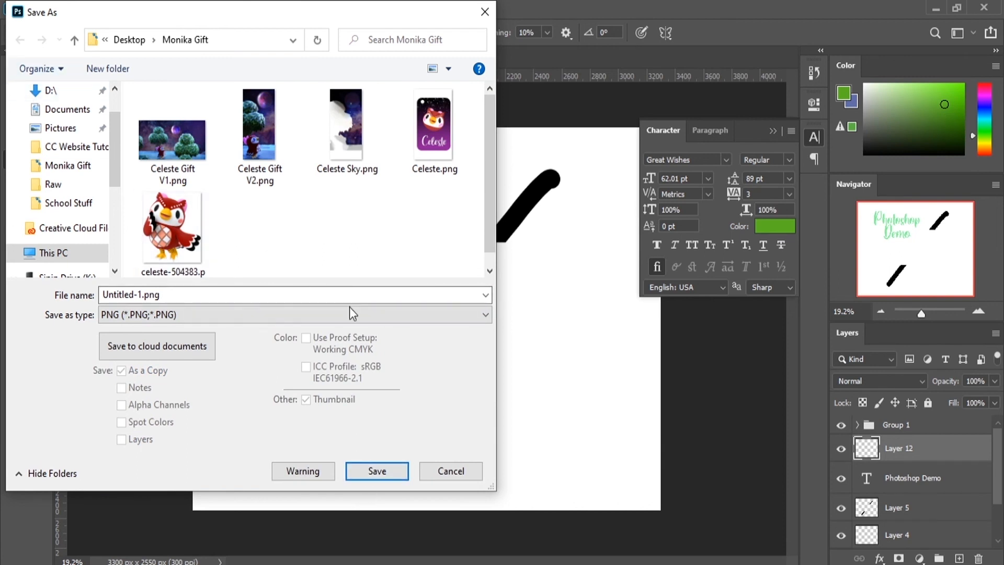
left_click(462, 469)
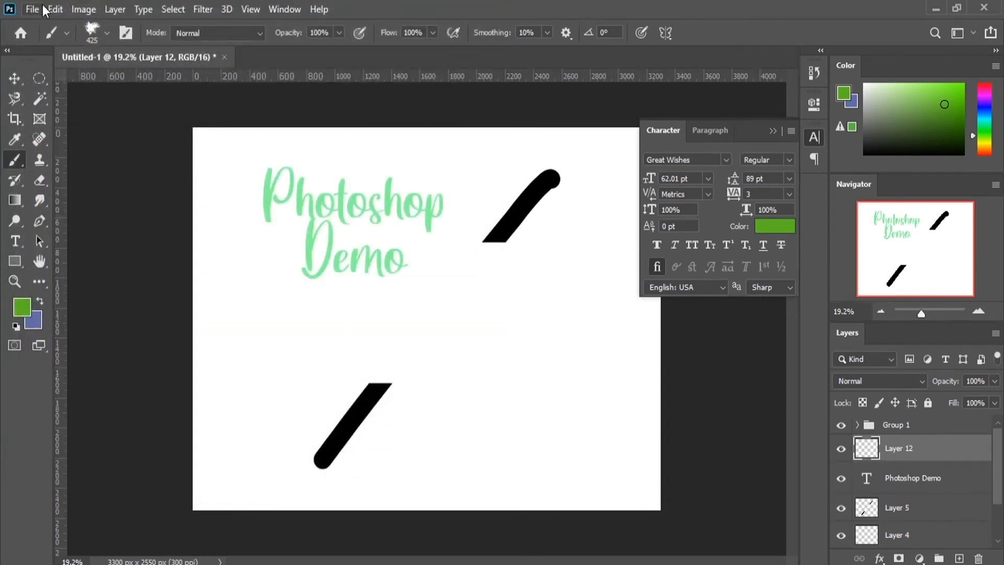
Quick-export the document as a PNG named Untitled-1.png to the Desktop.
left_click(37, 7)
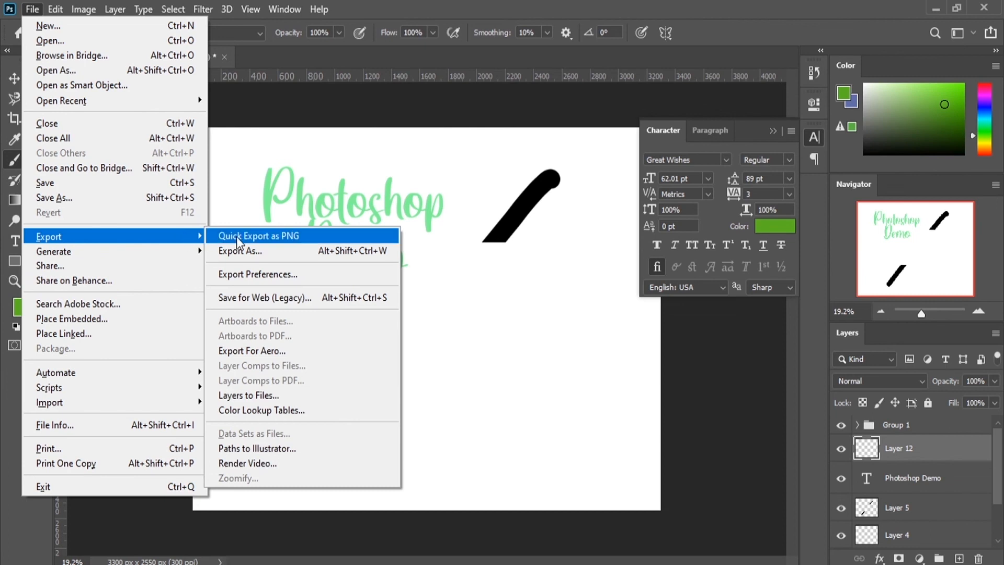
left_click(237, 235)
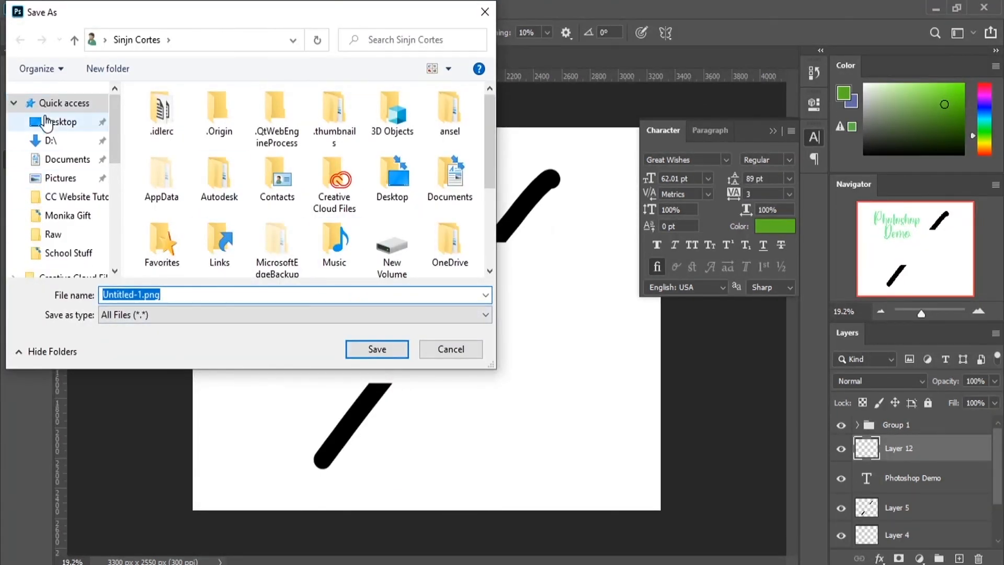
left_click(61, 122)
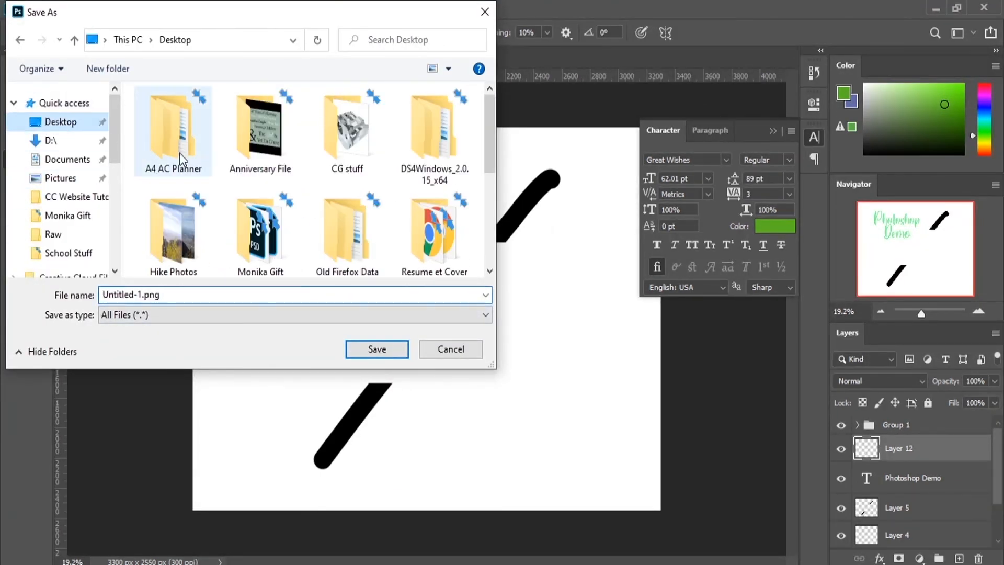
left_click(377, 350)
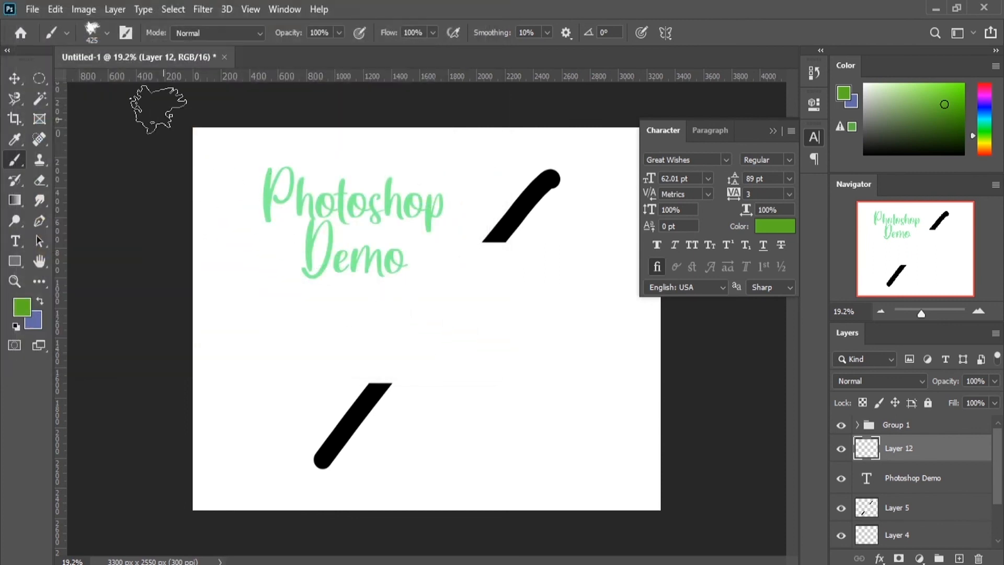
left_click(29, 9)
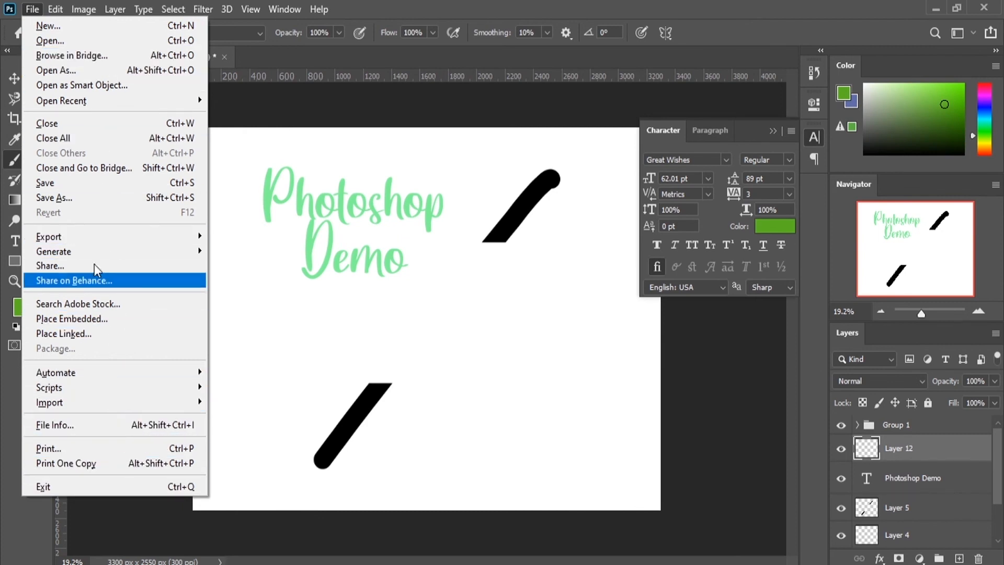
left_click(55, 10)
left_click(52, 11)
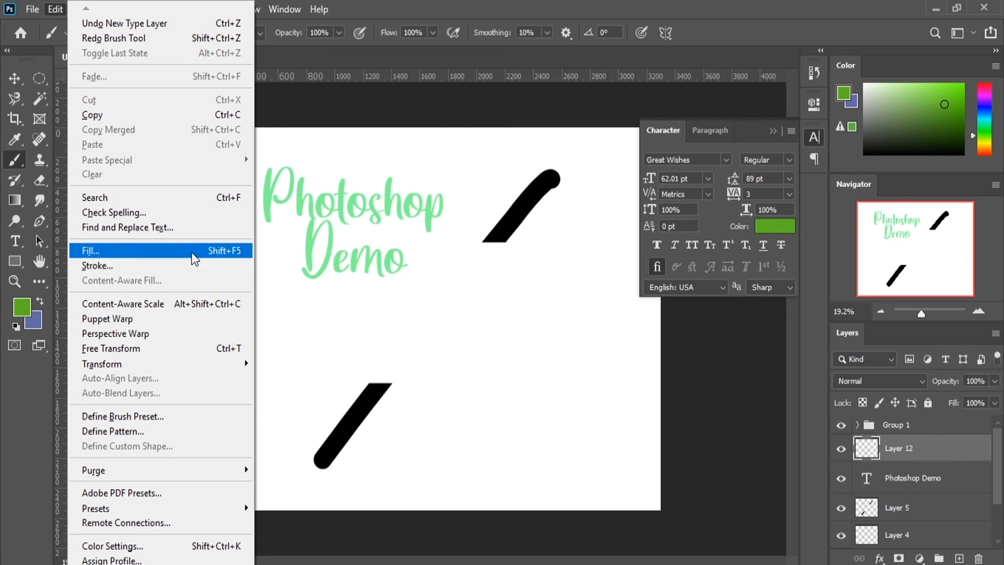
Draw a circular marquee selection in the lower-right part of the canvas and set the foreground colour to yellow #f0ff00.
left_click(39, 78)
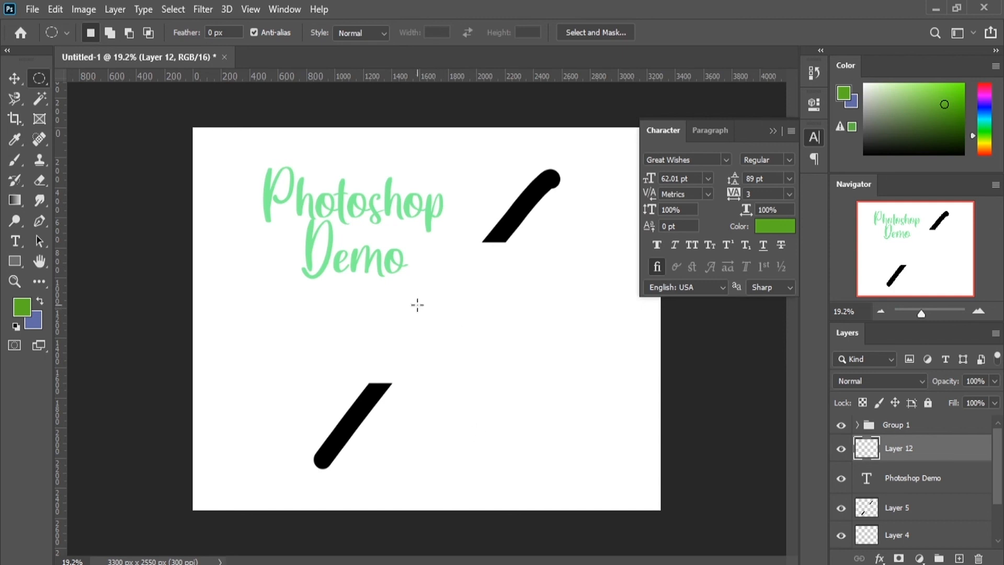
left_click_drag(417, 305, 595, 480)
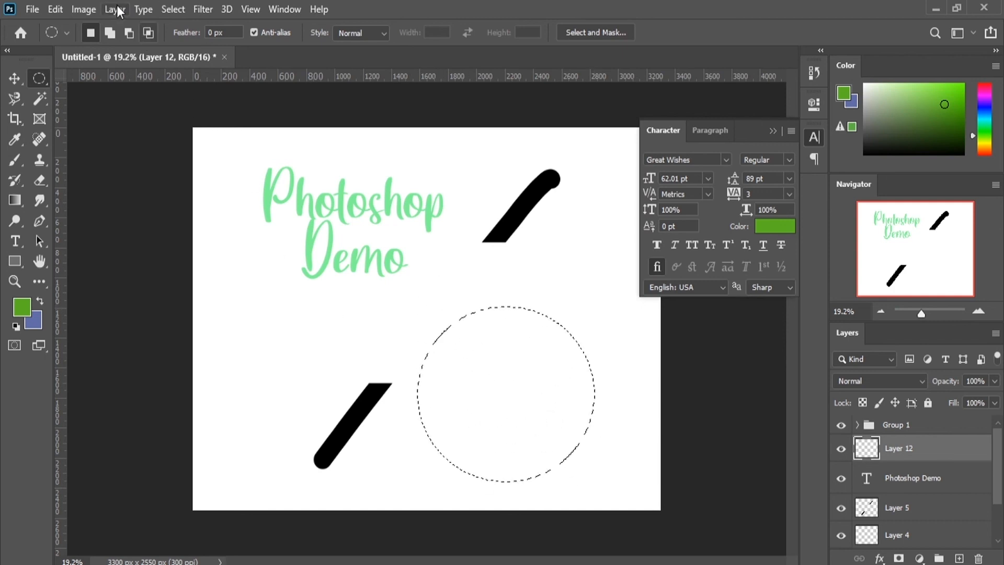
left_click(22, 307)
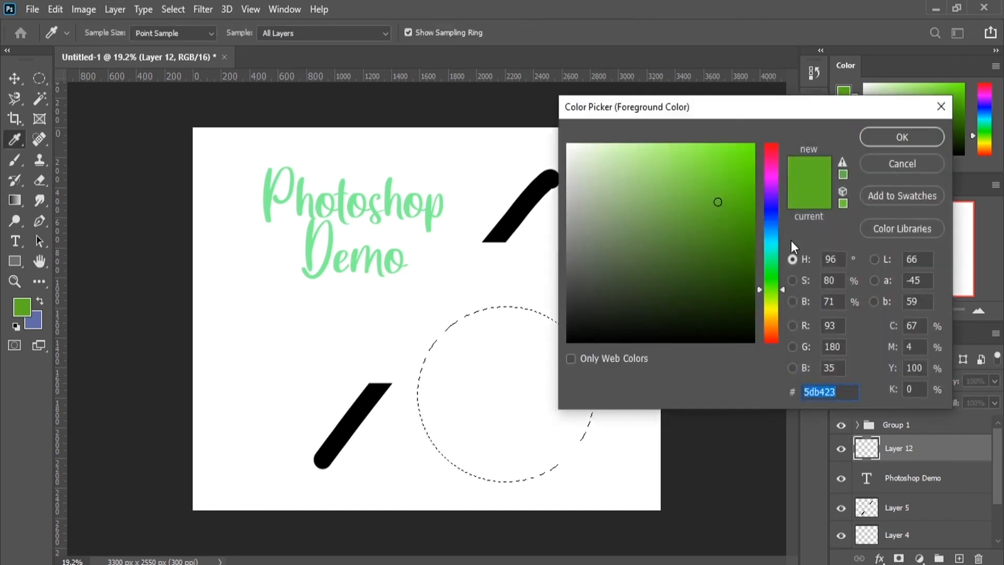
left_click(767, 308)
type("f0ff00")
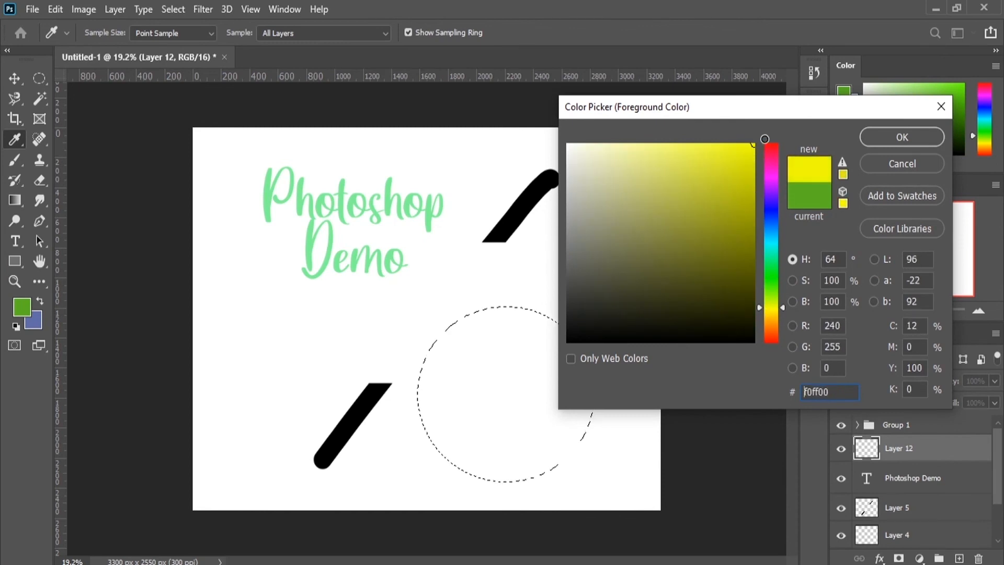
left_click(876, 140)
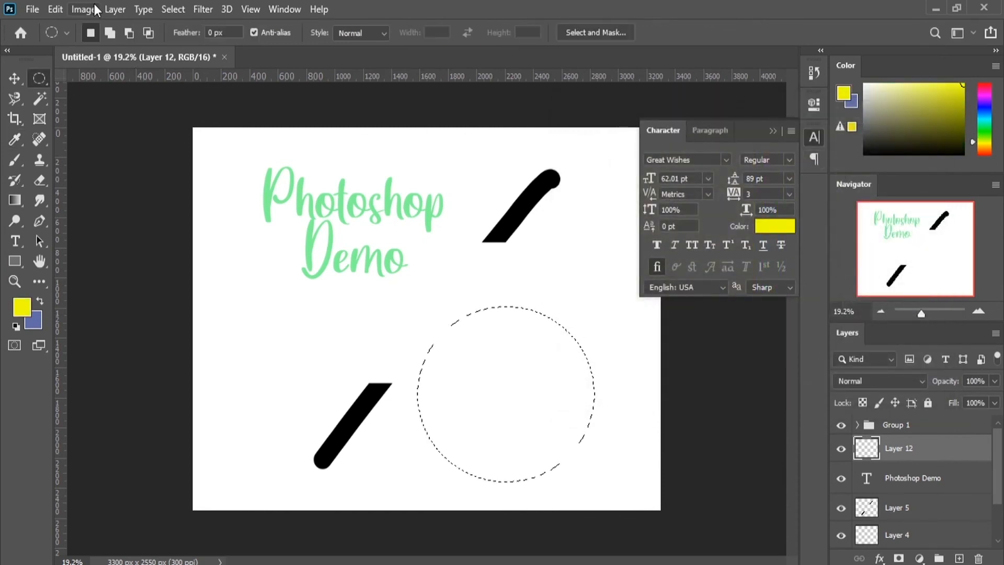
Fill the circular selection on Layer 12 with the foreground colour in Normal mode at 100% opacity.
left_click(58, 9)
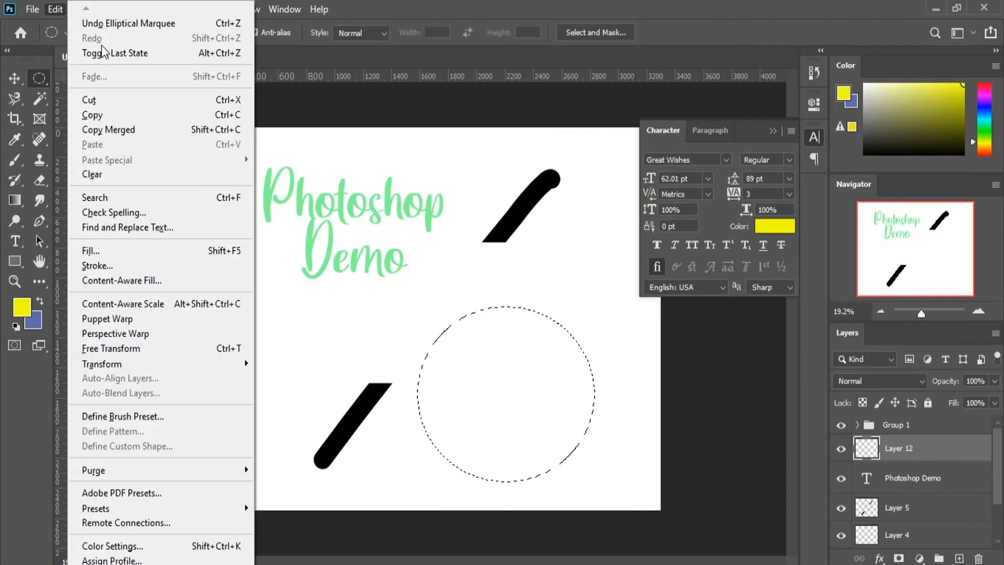
left_click(175, 256)
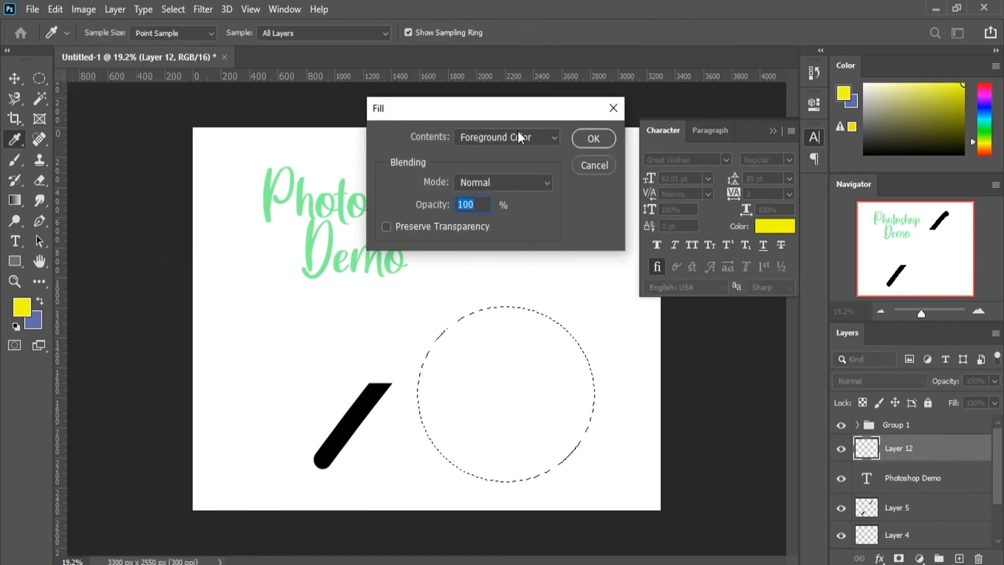
left_click(535, 137)
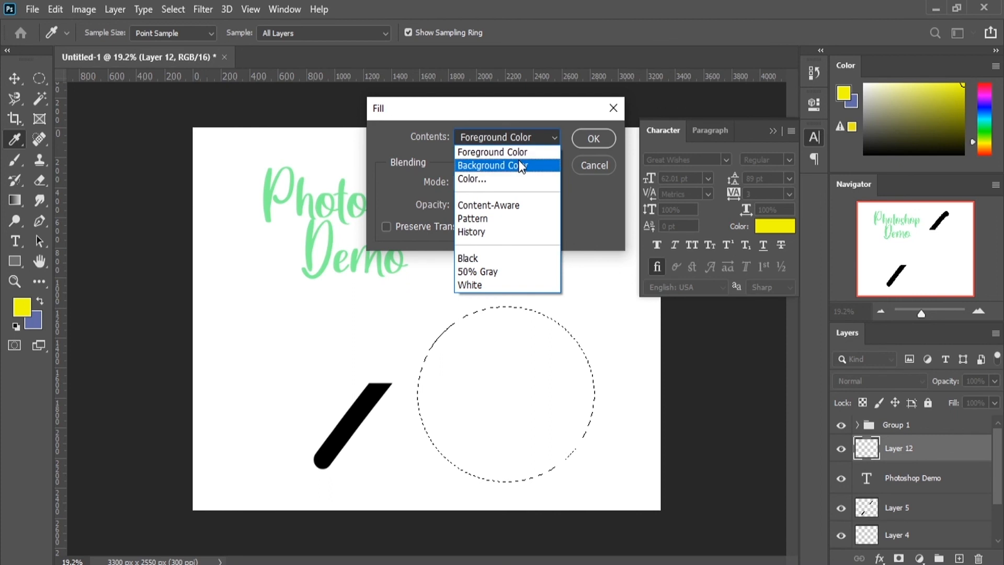
left_click(510, 178)
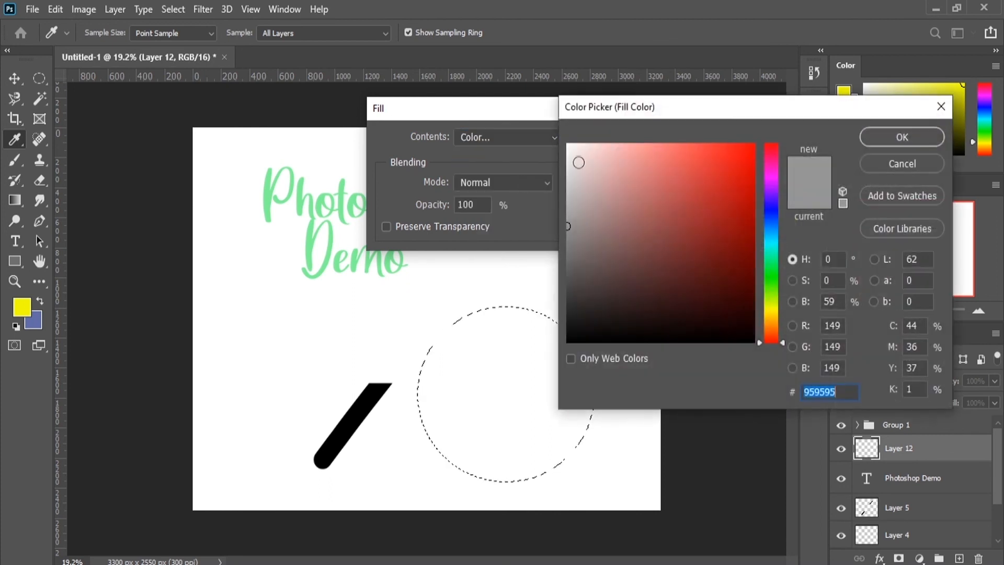
left_click(872, 166)
left_click(491, 138)
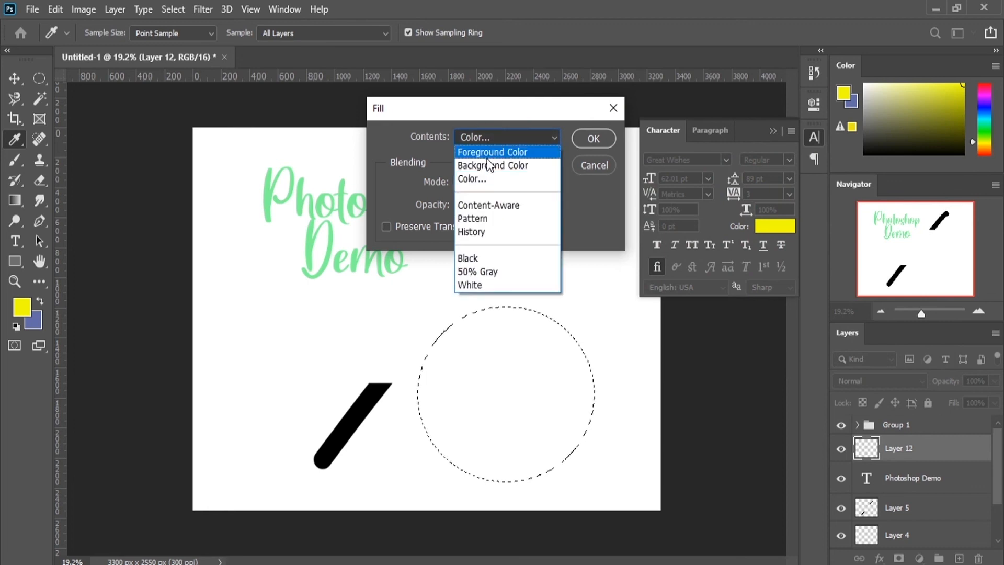
left_click(487, 156)
left_click(518, 136)
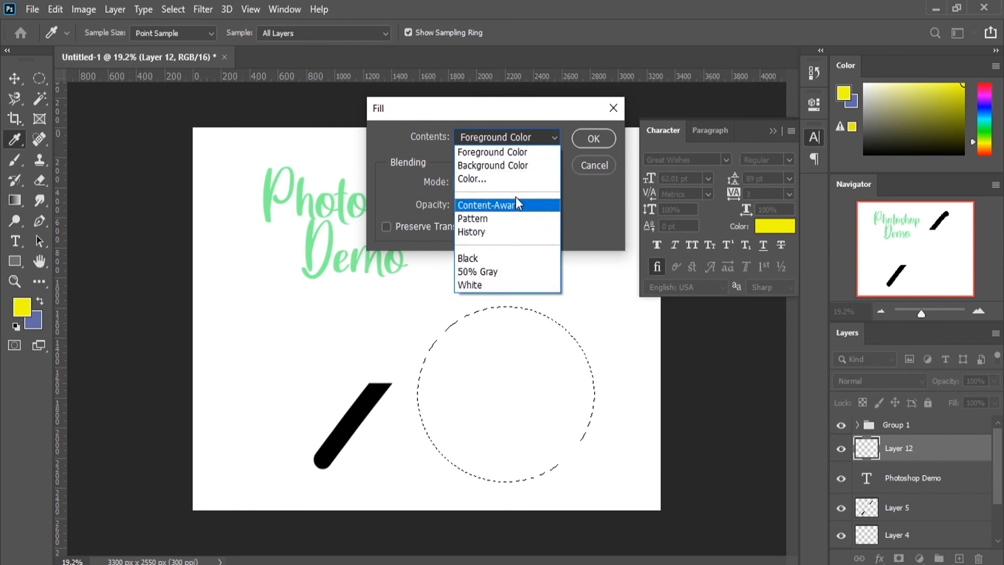
left_click(594, 142)
left_click(589, 138)
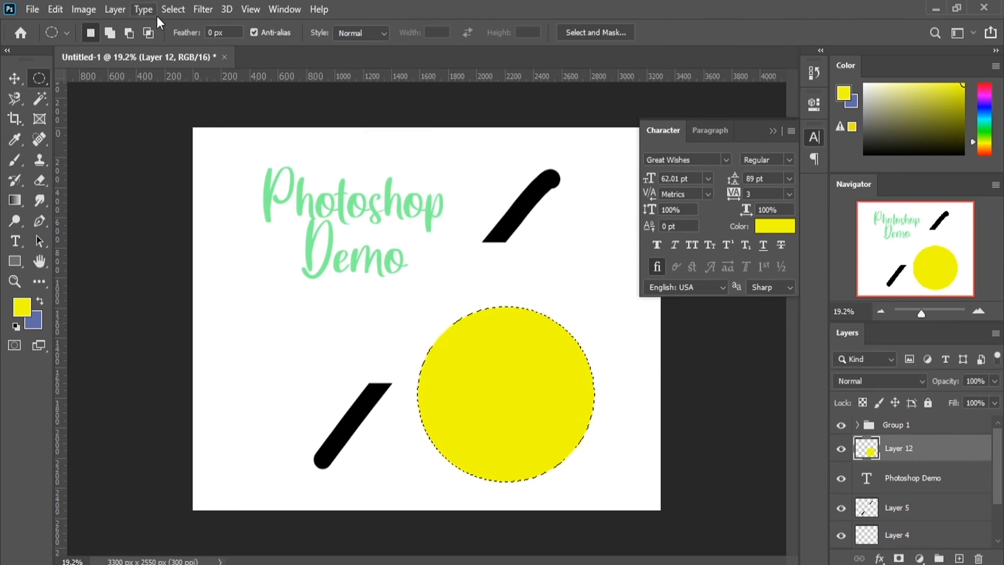
Stroke the circular selection on Layer 12 with an 11 px black centred outline in Normal mode at 100% opacity, and deselect.
left_click(57, 8)
left_click(170, 265)
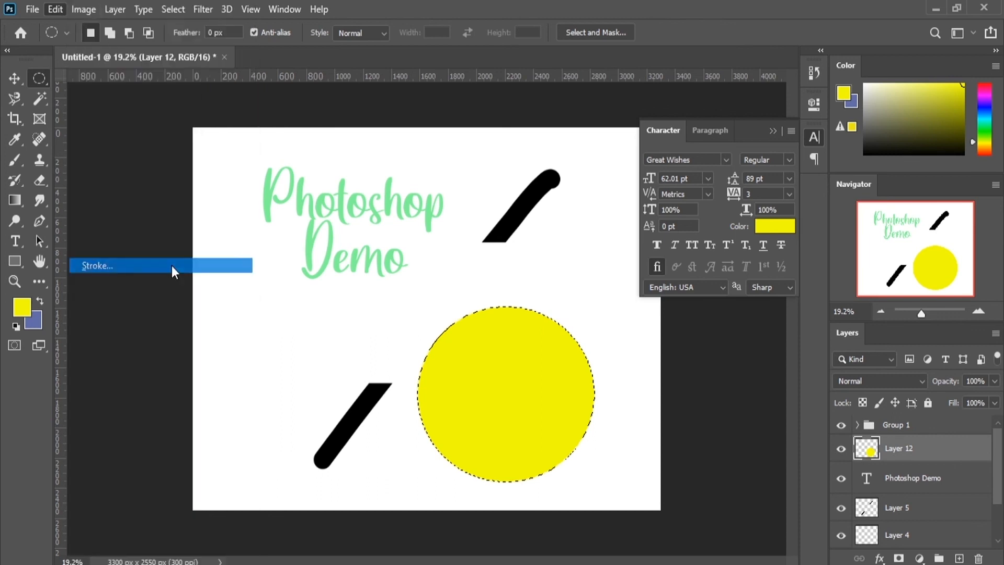
left_click(438, 165)
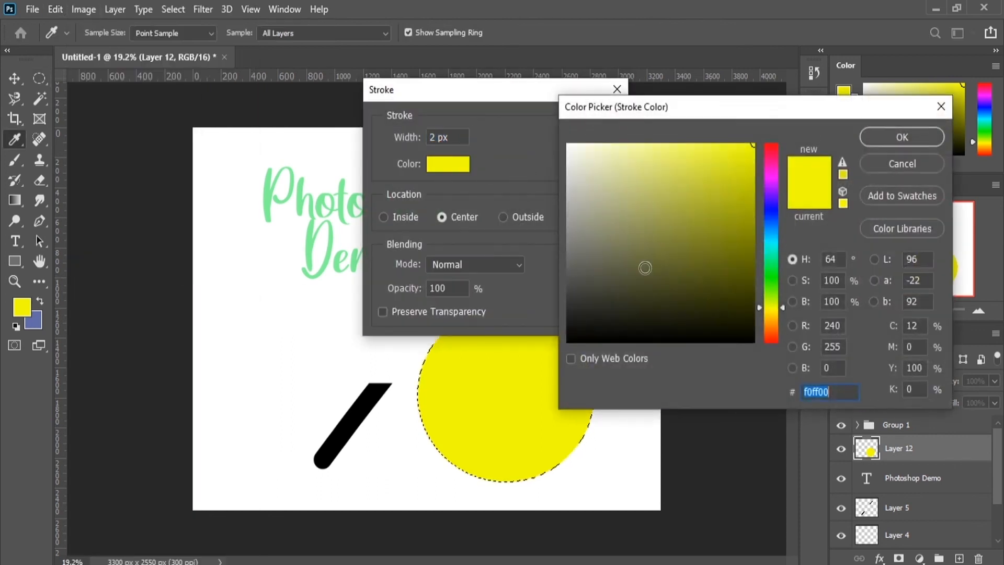
mouse_move(644, 269)
left_mouse_down()
mouse_move(690, 242)
mouse_move(644, 329)
mouse_move(513, 383)
left_mouse_up()
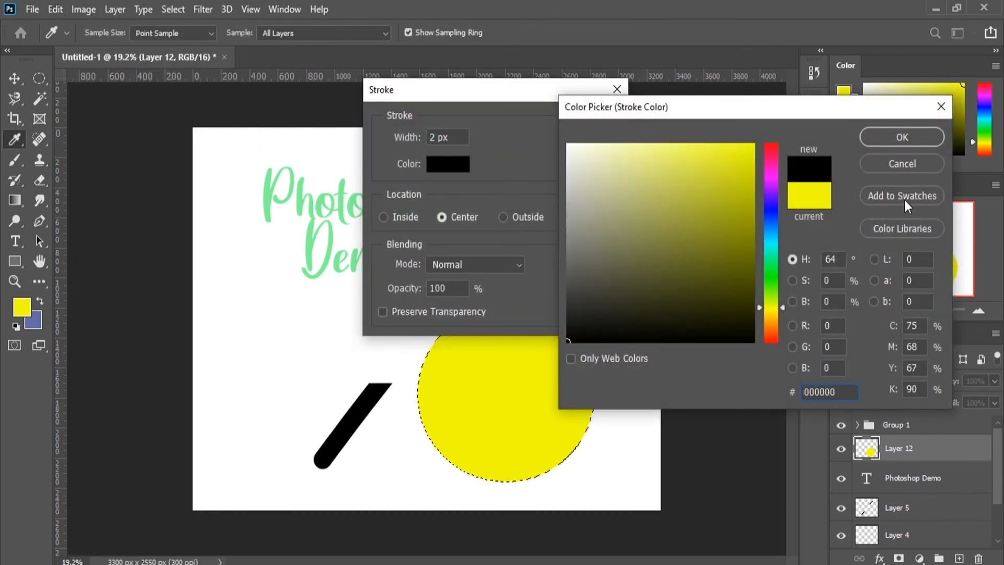
left_click(913, 137)
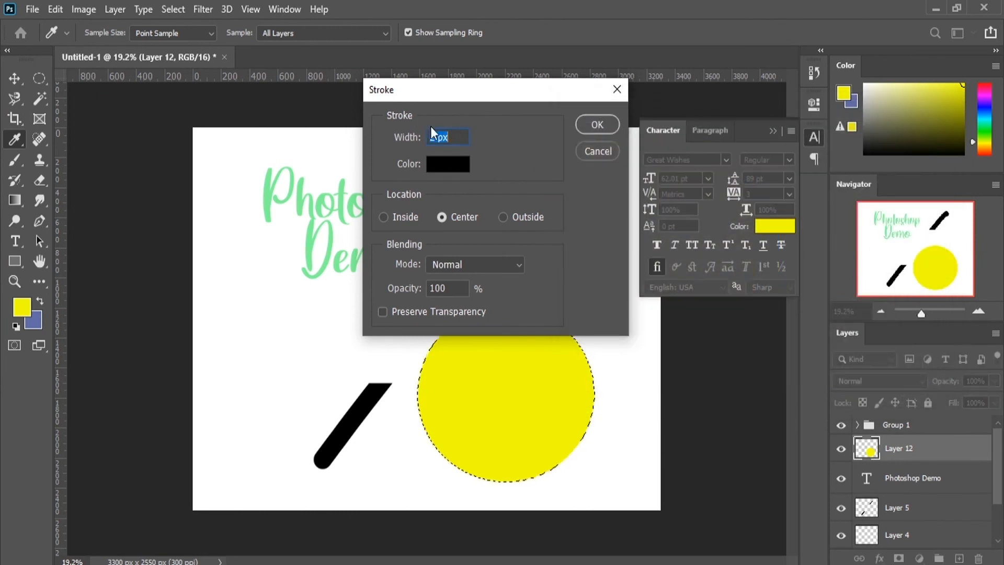
mouse_move(406, 139)
left_mouse_down()
mouse_move(425, 141)
mouse_move(410, 142)
left_mouse_up()
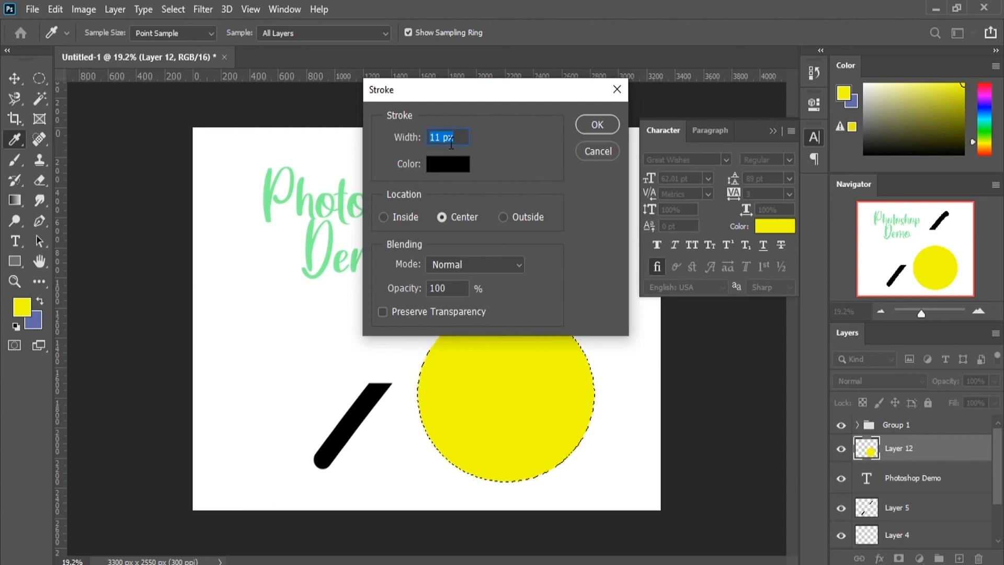
left_click(592, 124)
key("m")
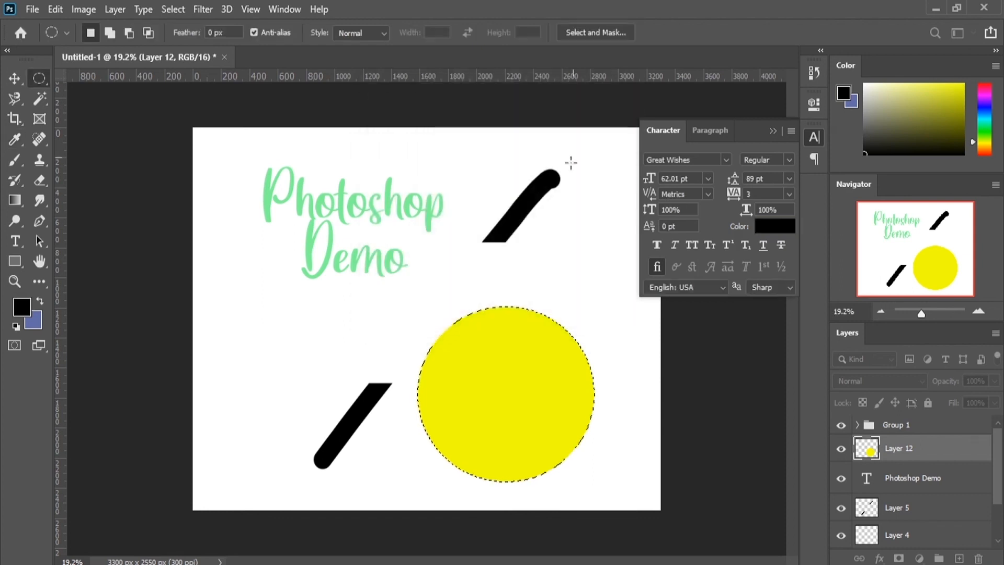
left_click(417, 329)
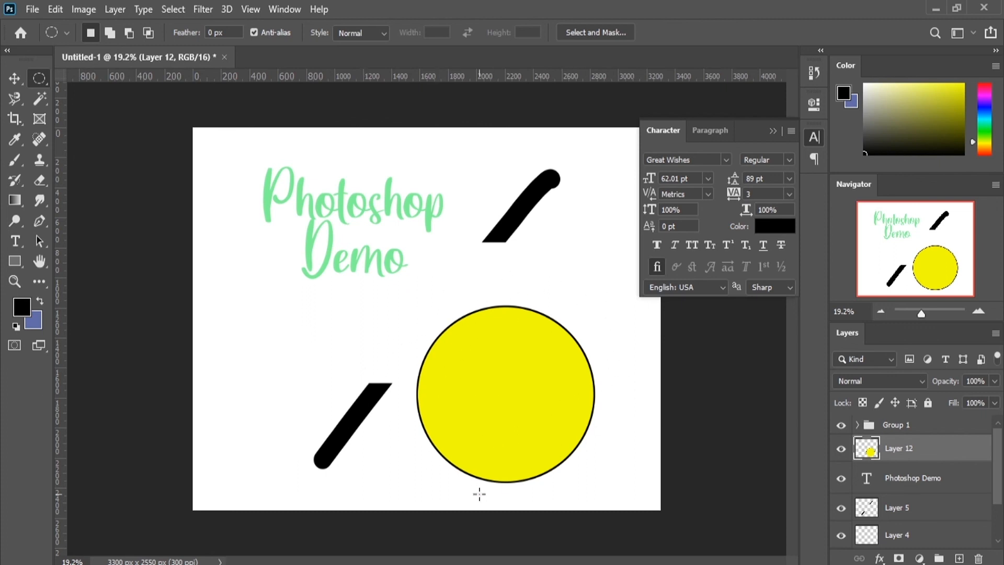
Free-transform the yellow circle, moving it slightly up and right, scaling it to about 106% width and 114% height, and rotating it about -1.56°.
left_click(56, 9)
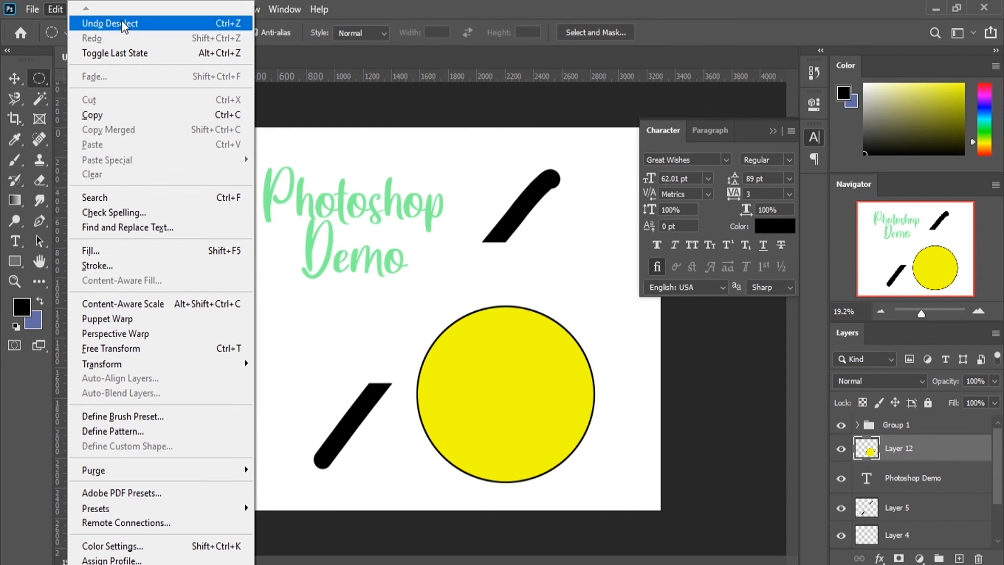
left_click(179, 350)
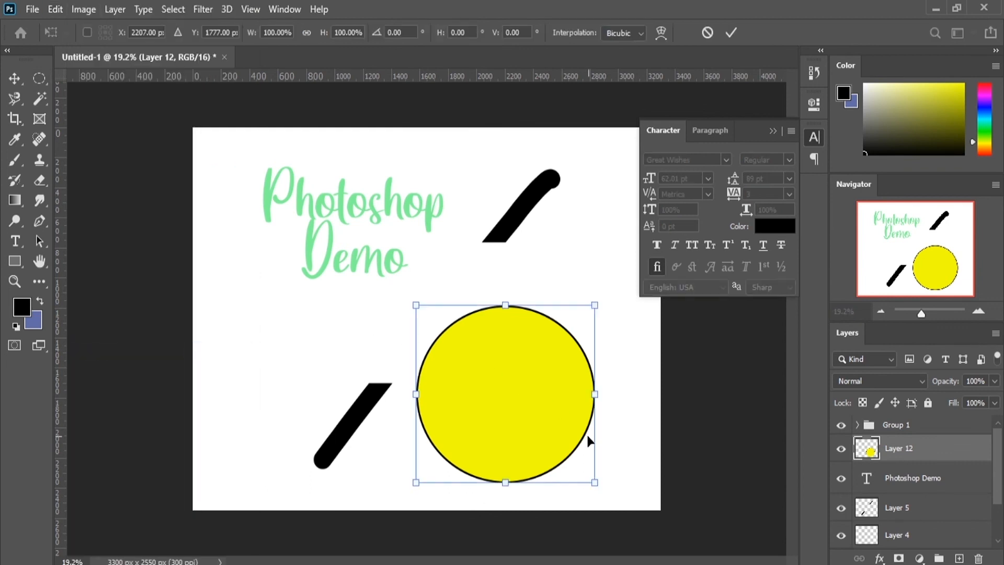
left_click_drag(536, 436, 555, 422)
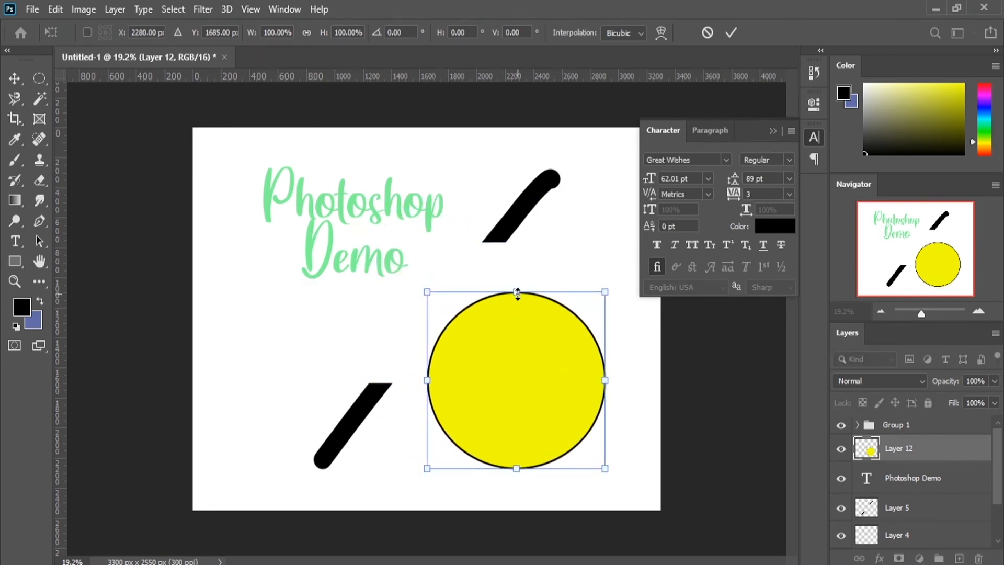
mouse_move(517, 294)
left_mouse_down()
mouse_move(511, 359)
mouse_move(513, 285)
mouse_move(527, 279)
left_mouse_up()
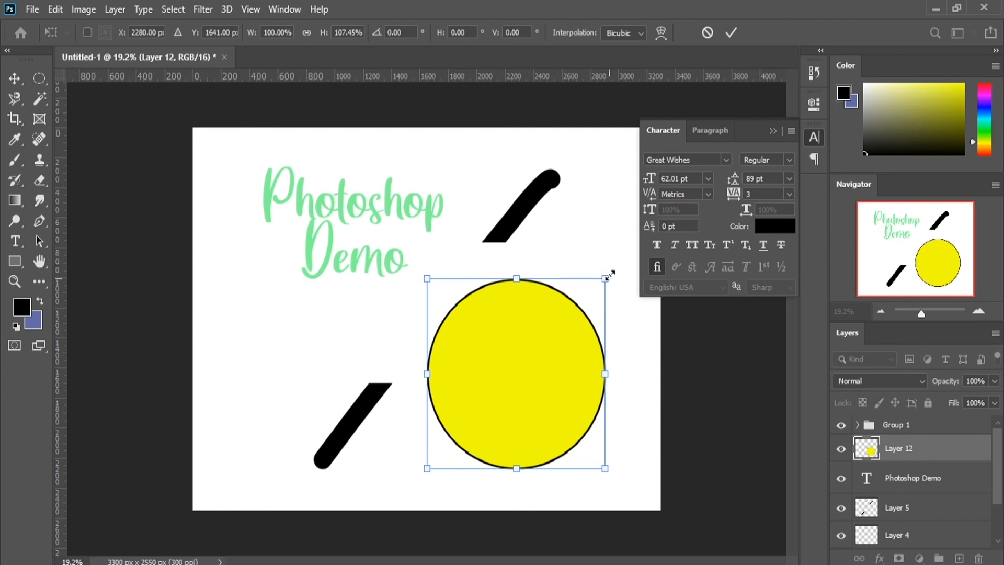
mouse_move(617, 262)
left_mouse_down()
mouse_move(567, 251)
mouse_move(475, 258)
mouse_move(609, 287)
mouse_move(584, 289)
mouse_move(576, 253)
mouse_move(605, 276)
mouse_move(623, 241)
mouse_move(518, 247)
mouse_move(631, 383)
mouse_move(484, 285)
mouse_move(607, 249)
mouse_move(546, 290)
mouse_move(551, 297)
mouse_move(638, 247)
mouse_move(529, 364)
mouse_move(670, 252)
mouse_move(542, 353)
mouse_move(610, 284)
mouse_move(575, 312)
mouse_move(624, 281)
mouse_move(589, 292)
mouse_move(567, 319)
mouse_move(594, 278)
mouse_move(520, 361)
mouse_move(646, 226)
mouse_move(582, 336)
mouse_move(650, 256)
mouse_move(573, 335)
mouse_move(621, 276)
left_mouse_up()
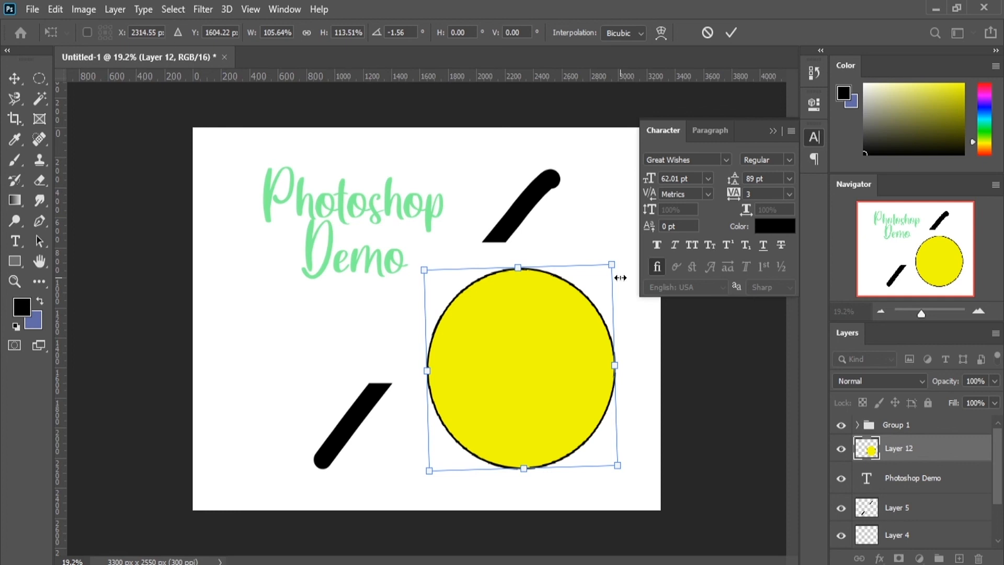
key("Return")
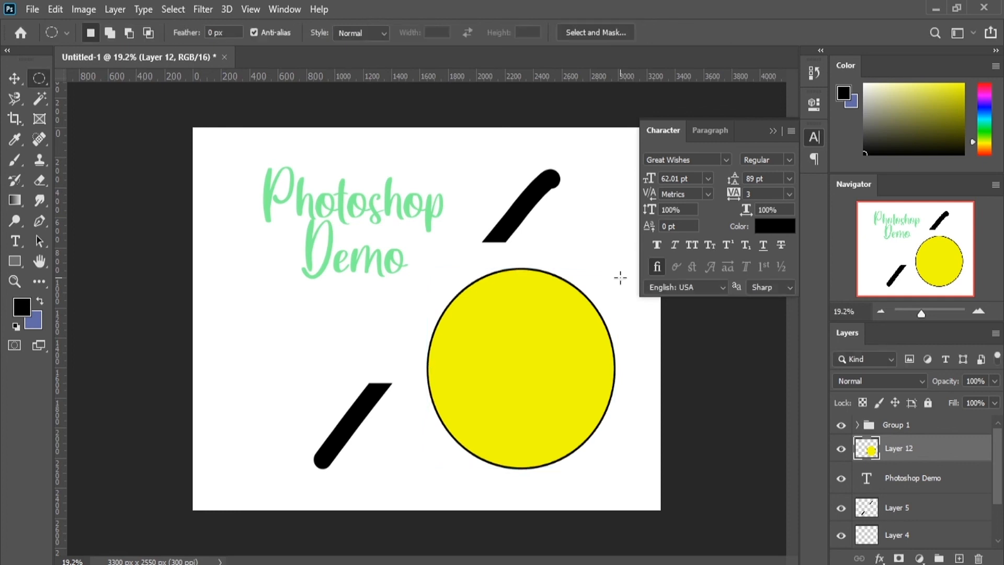
Convert the document's colour mode to CMYK Color, merging the layers.
left_click(83, 9)
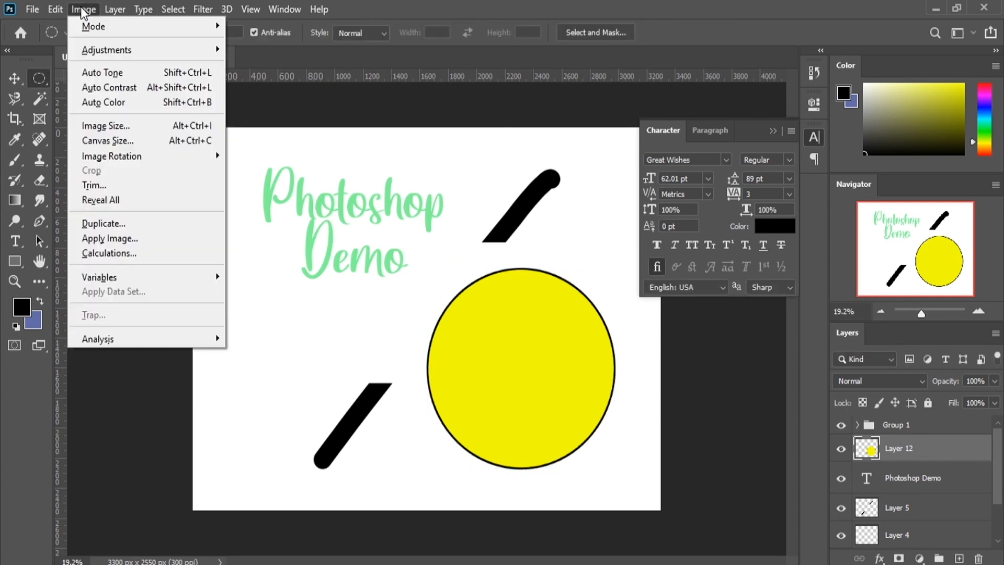
mouse_move(101, 33)
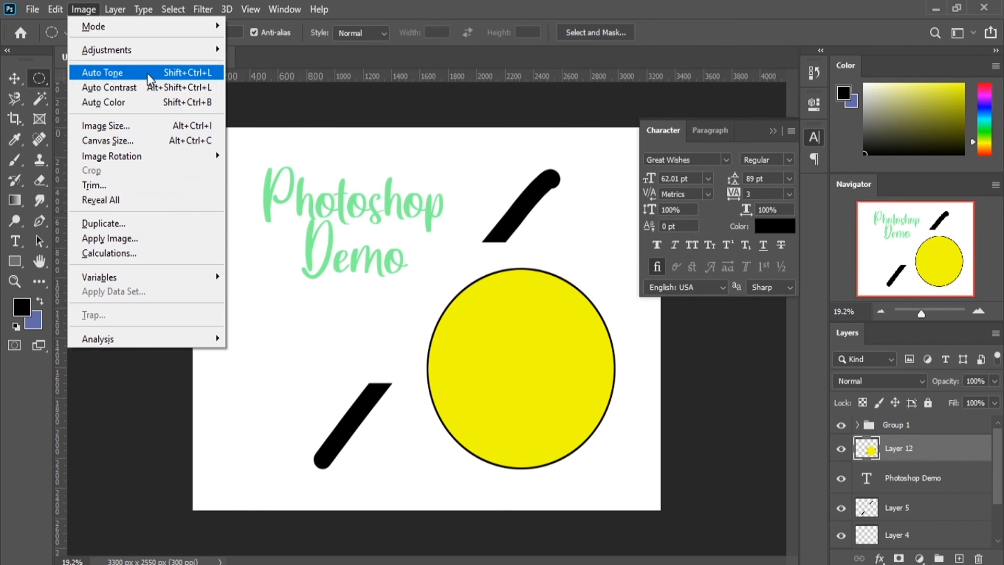
mouse_move(195, 29)
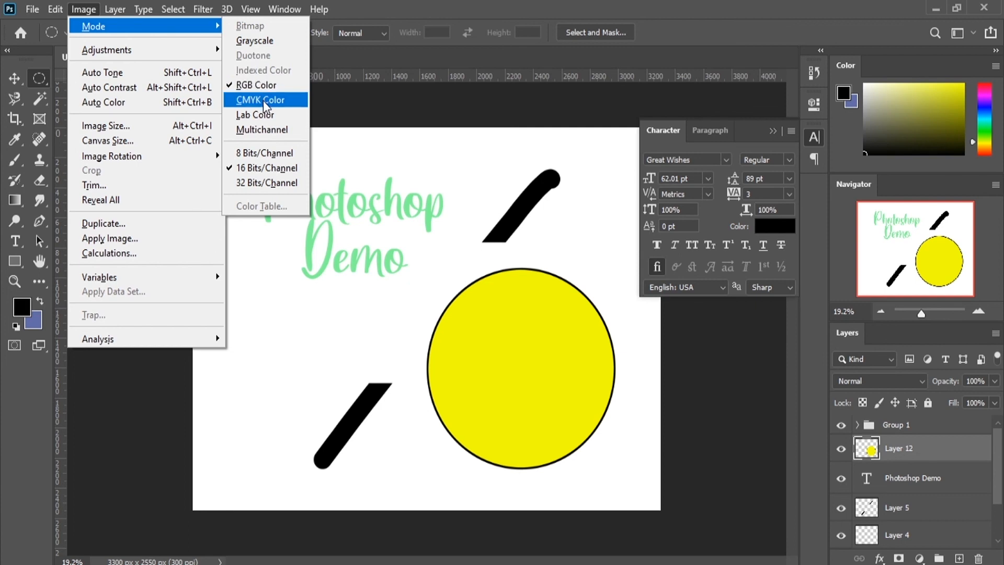
left_click(260, 100)
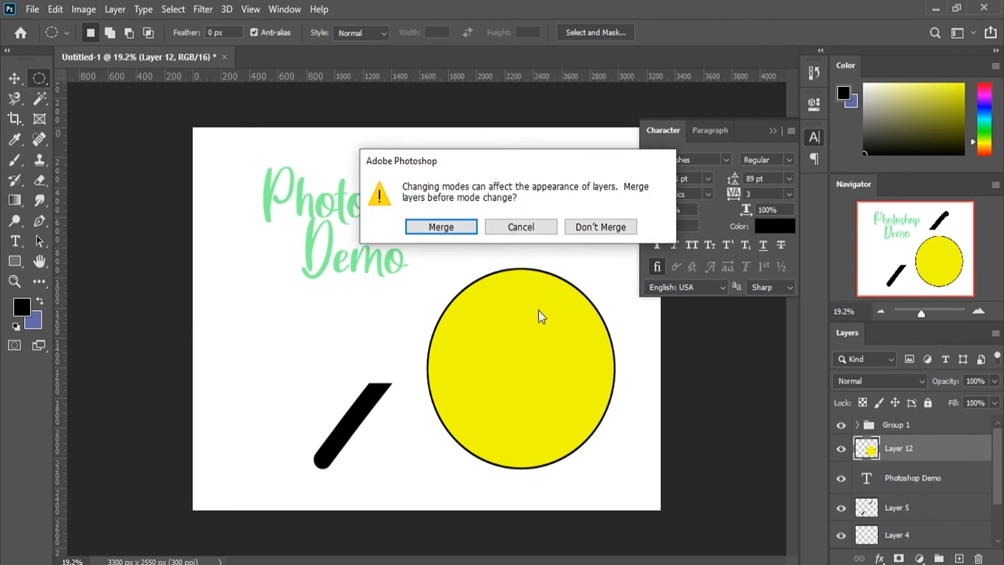
left_click(467, 229)
left_click(491, 251)
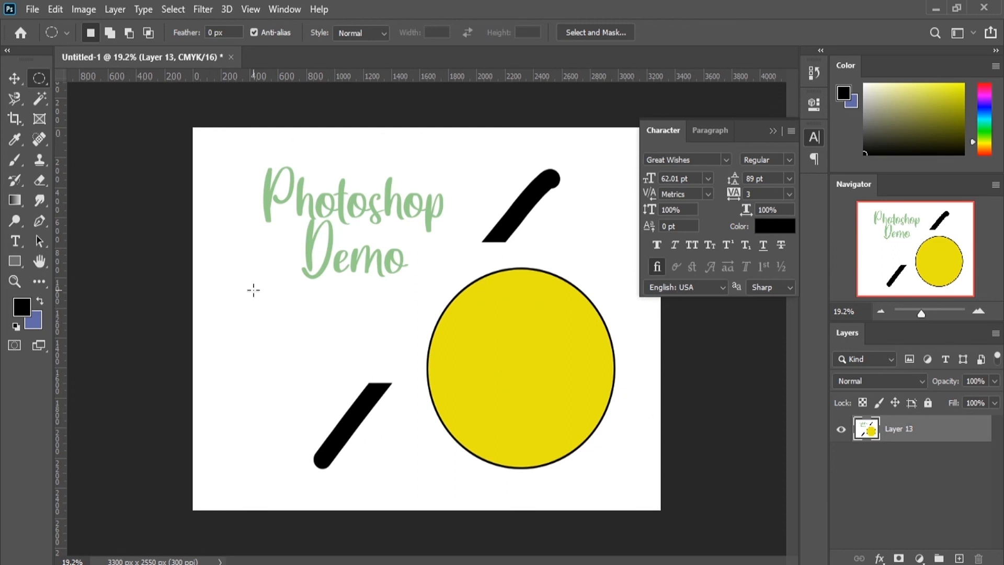
Undo the recent edits step by step, from the CMYK conversion back to the unfilled circular selection.
key("ctrl+z")
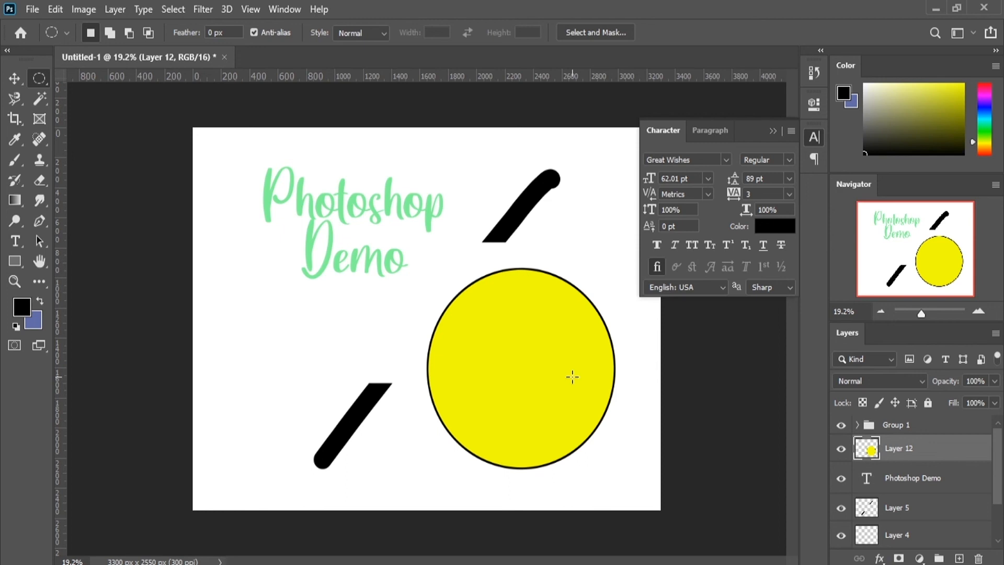
key("ctrl+z")
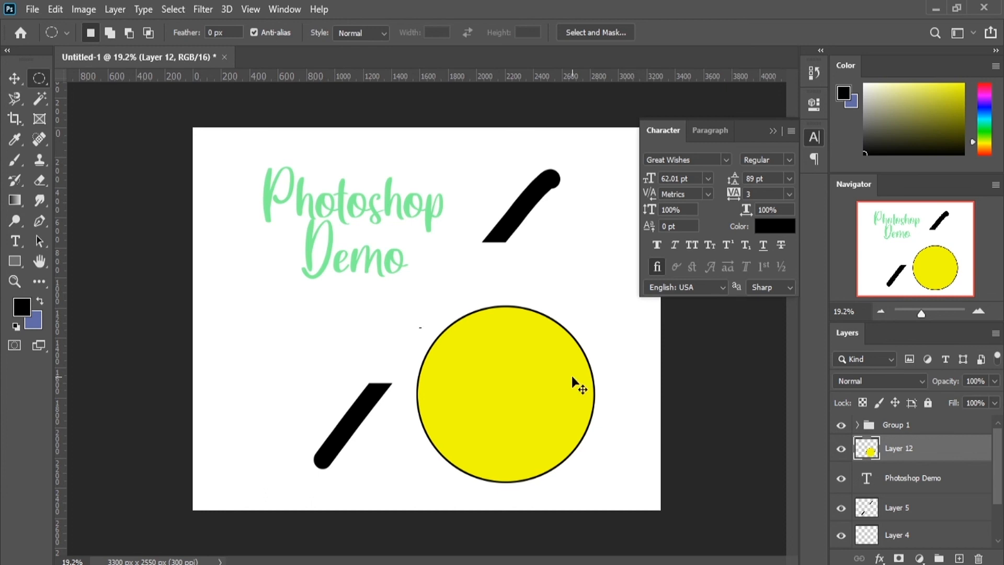
key("ctrl+z")
key("ctrl+z")
key("ctrl+z")
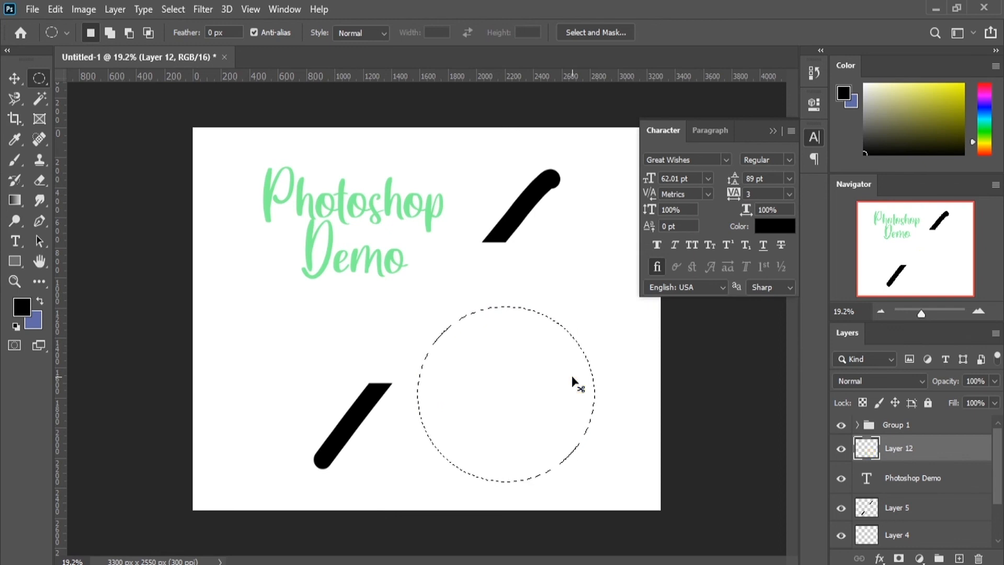
Redo the edits up to the filled and stroked circle with its selection cleared.
key("ctrl+shift+z")
key("ctrl+shift+z")
key("ctrl+shift+z")
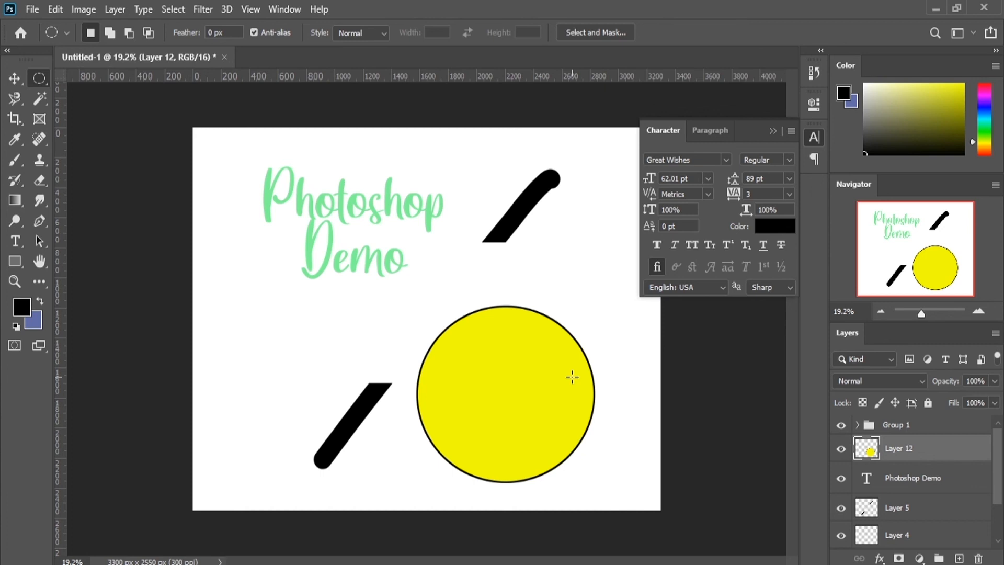
left_click(114, 10)
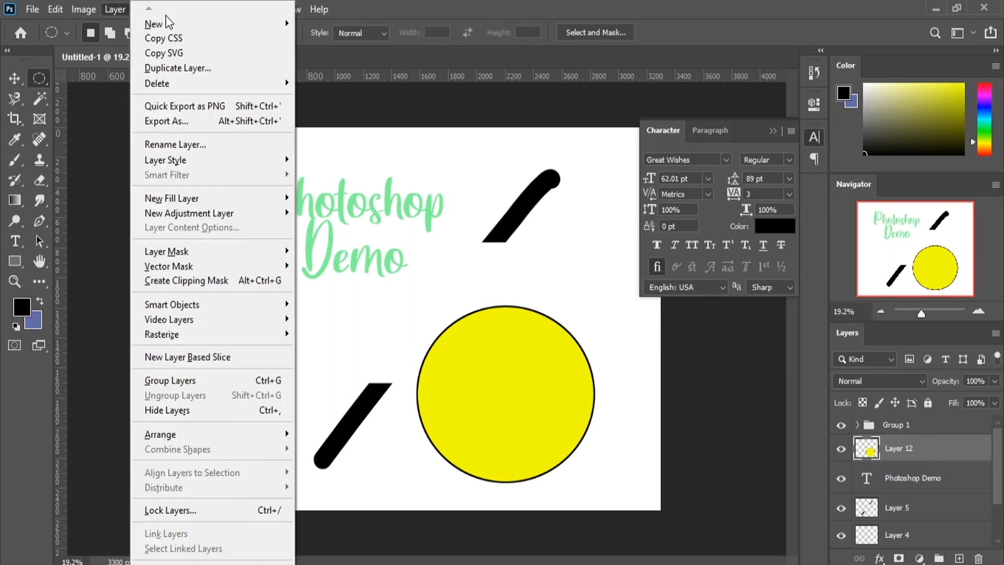
mouse_move(182, 33)
left_click(118, 9)
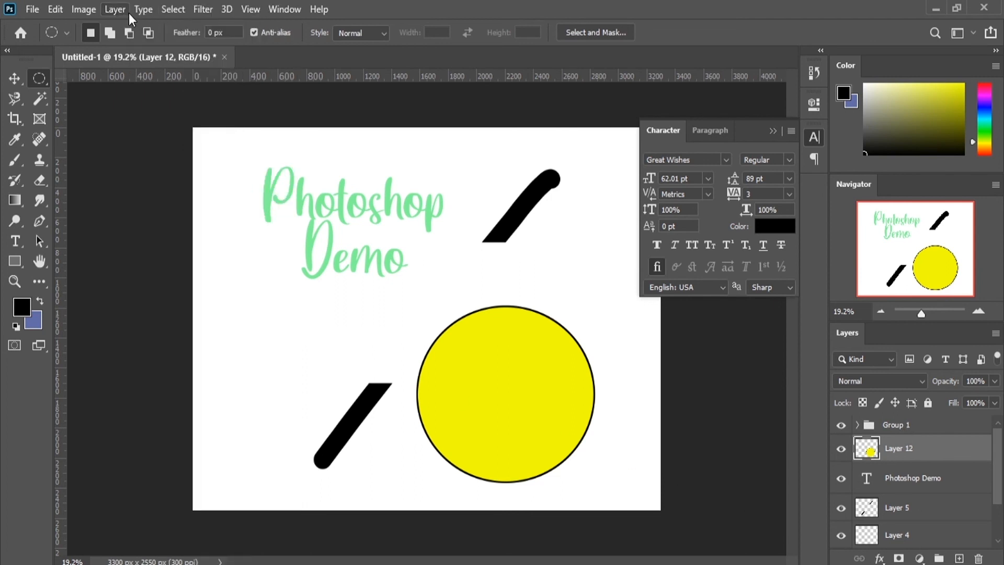
left_click(137, 10)
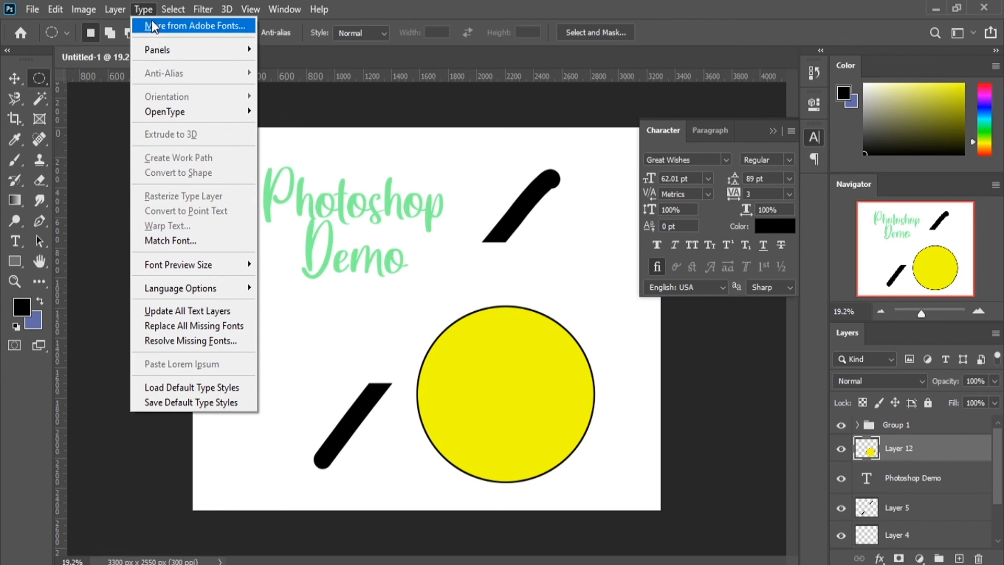
Select the entire canvas and clear the selection again.
mouse_move(169, 8)
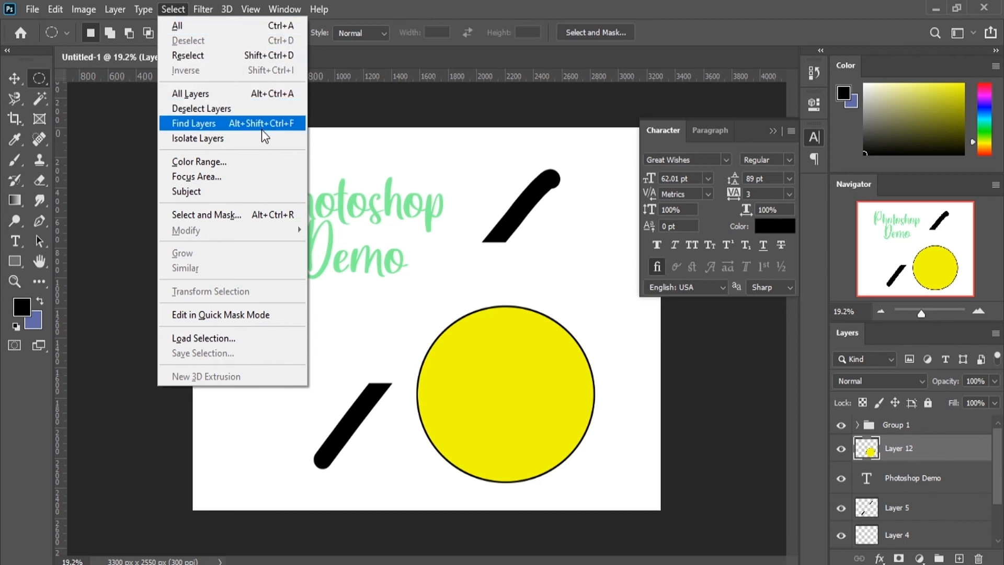
left_click(256, 25)
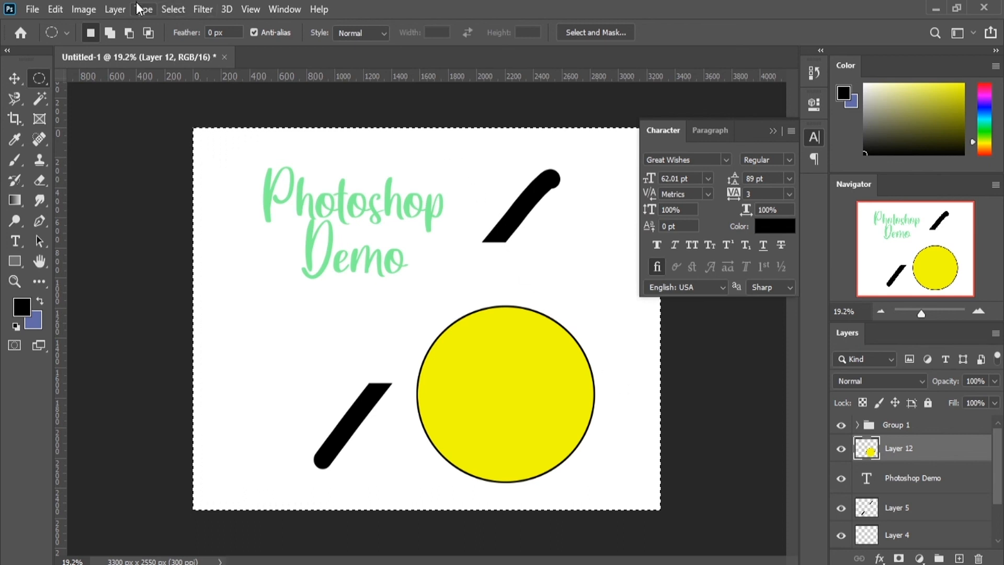
left_click(170, 9)
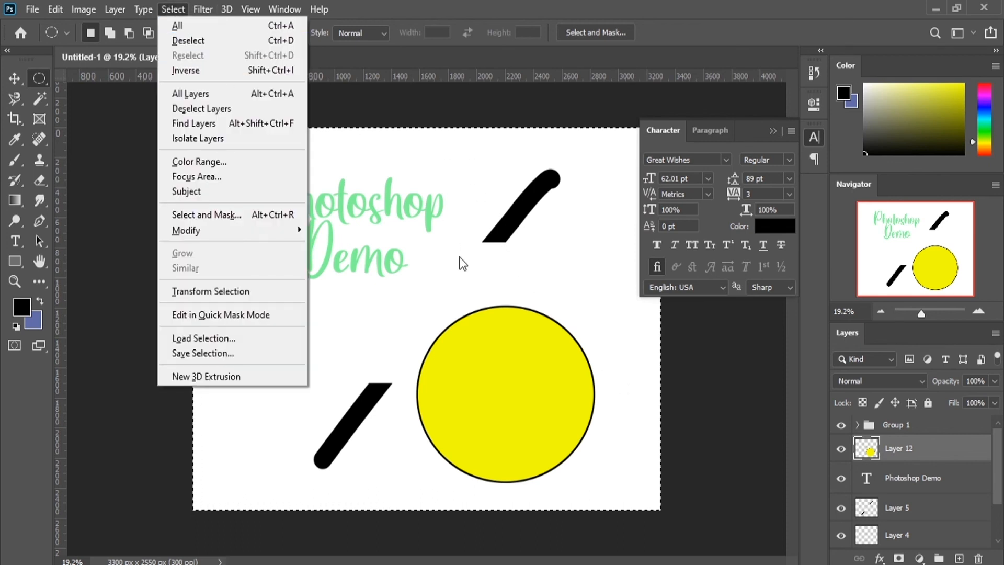
left_click_drag(437, 328, 429, 322)
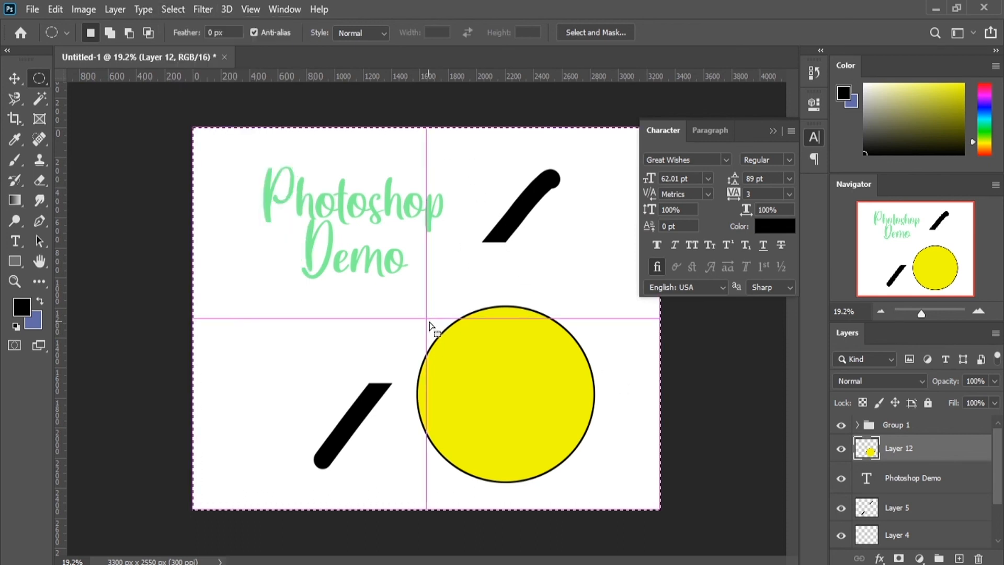
left_click(463, 304)
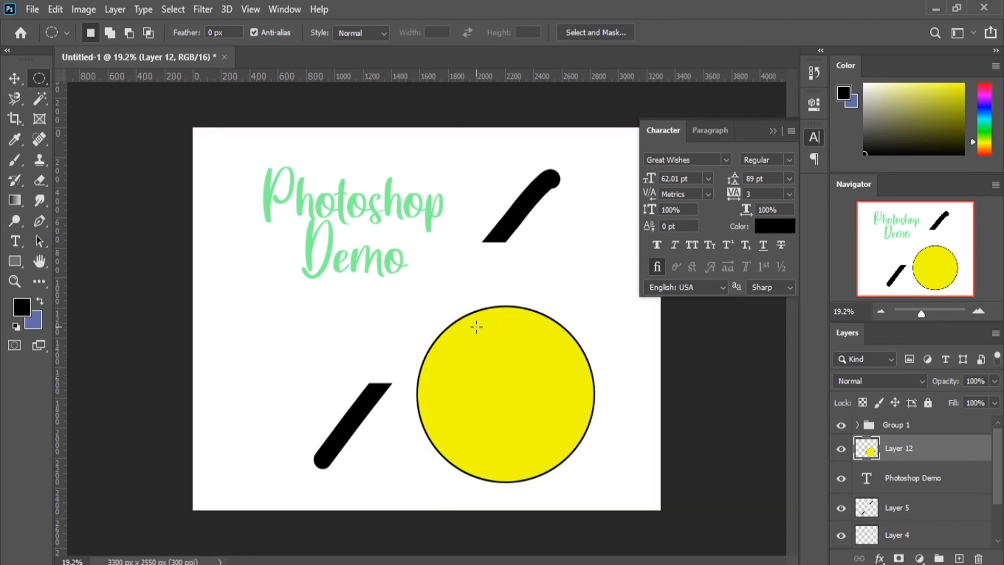
Select the whole canvas, apply a Motion Blur at angle 43° and distance 412 pixels to the yellow circle's layer, and clear the selection.
key("ctrl+a")
left_click(200, 12)
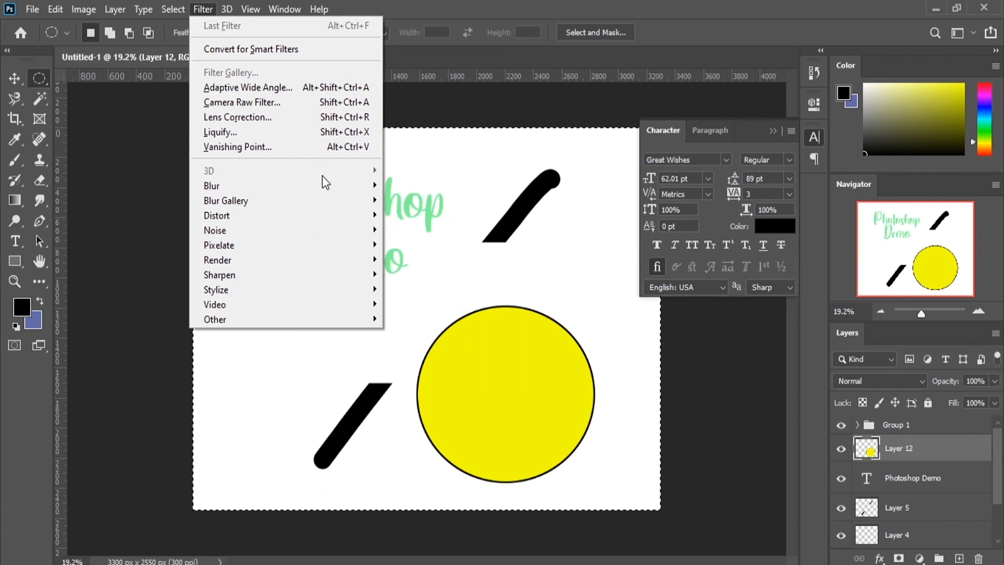
mouse_move(321, 192)
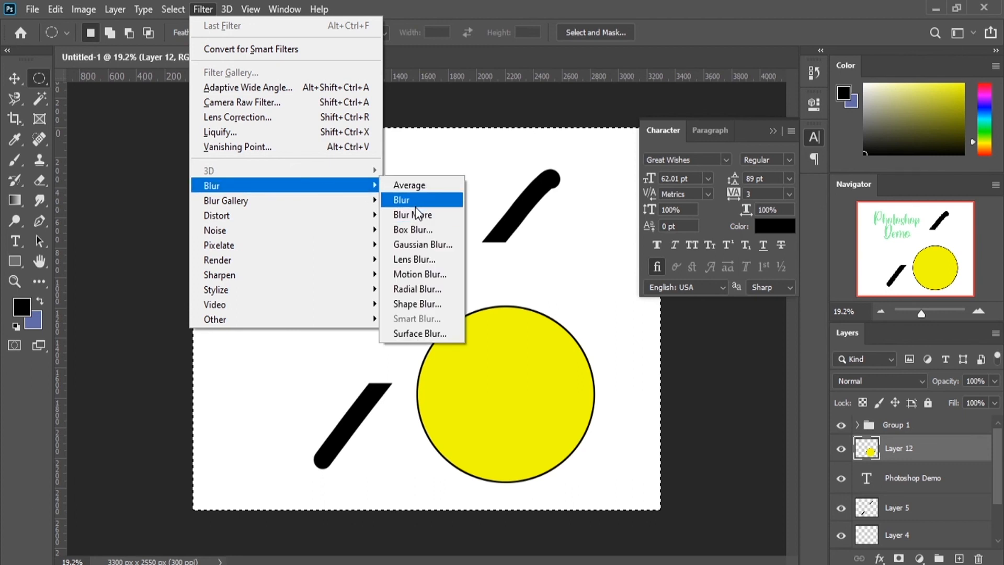
left_click(418, 273)
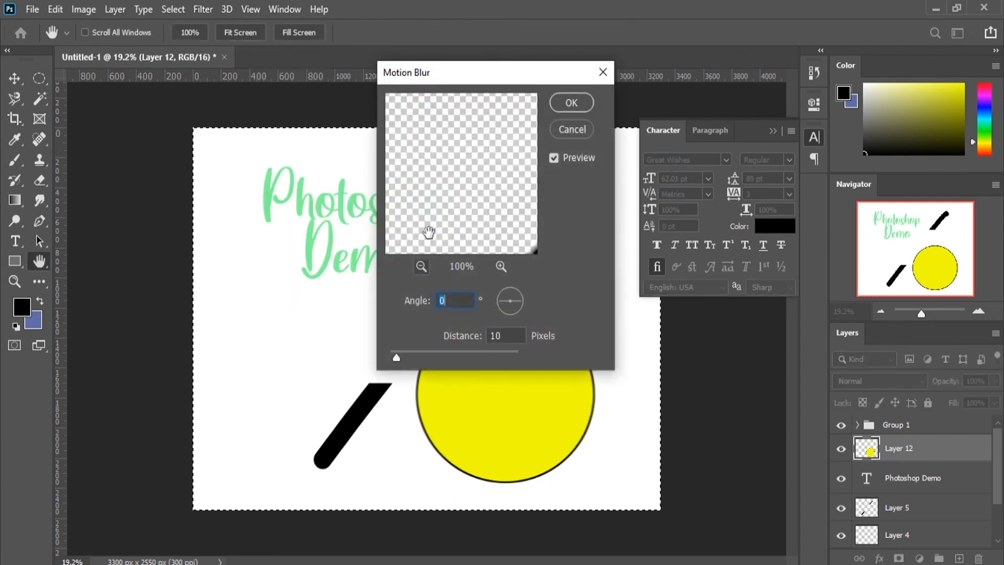
mouse_move(482, 87)
left_mouse_down()
mouse_move(430, 83)
mouse_move(297, 119)
left_mouse_up()
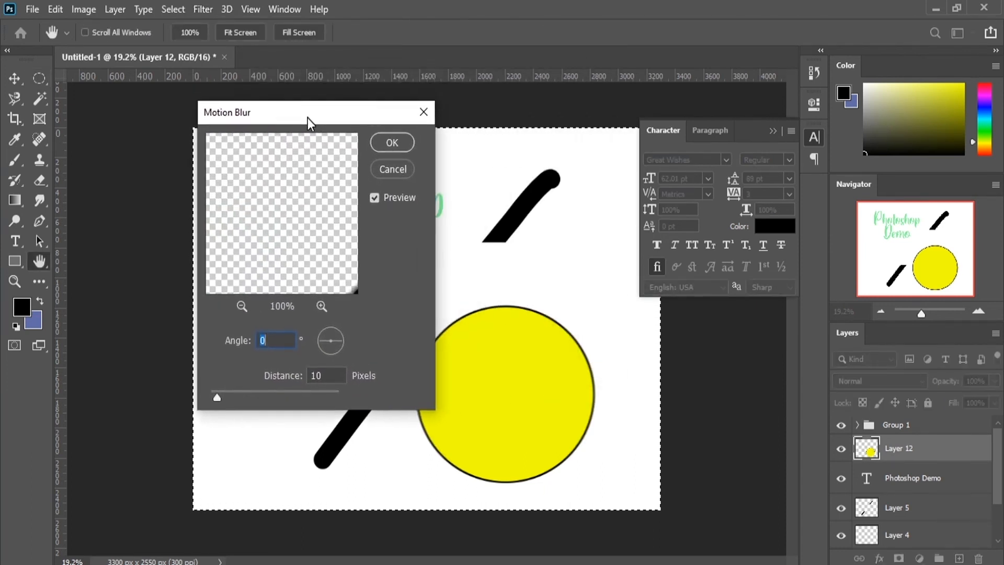
mouse_move(291, 253)
left_mouse_down()
mouse_move(269, 218)
mouse_move(287, 231)
mouse_move(285, 248)
left_mouse_up()
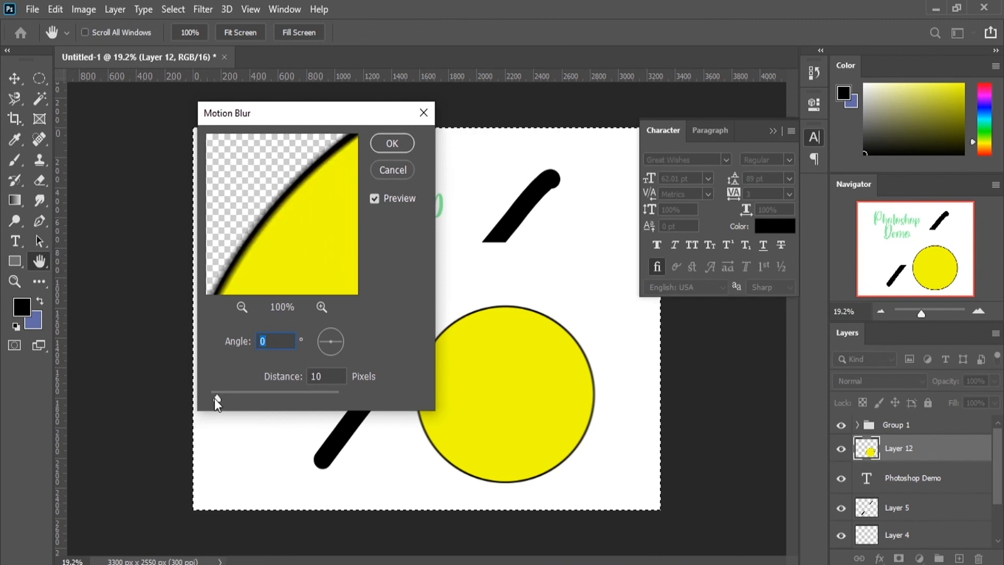
left_click_drag(216, 399, 258, 399)
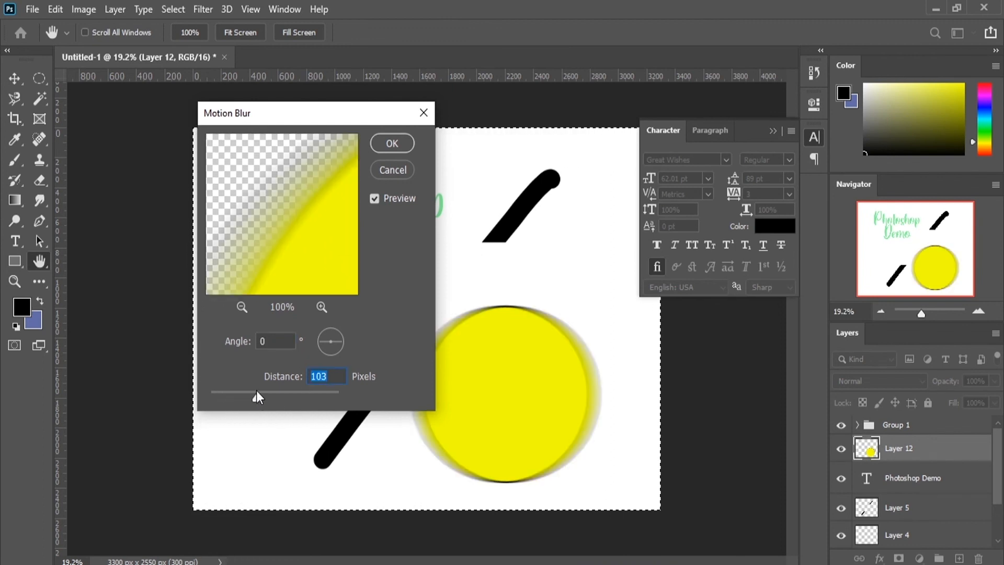
left_click_drag(321, 332, 342, 333)
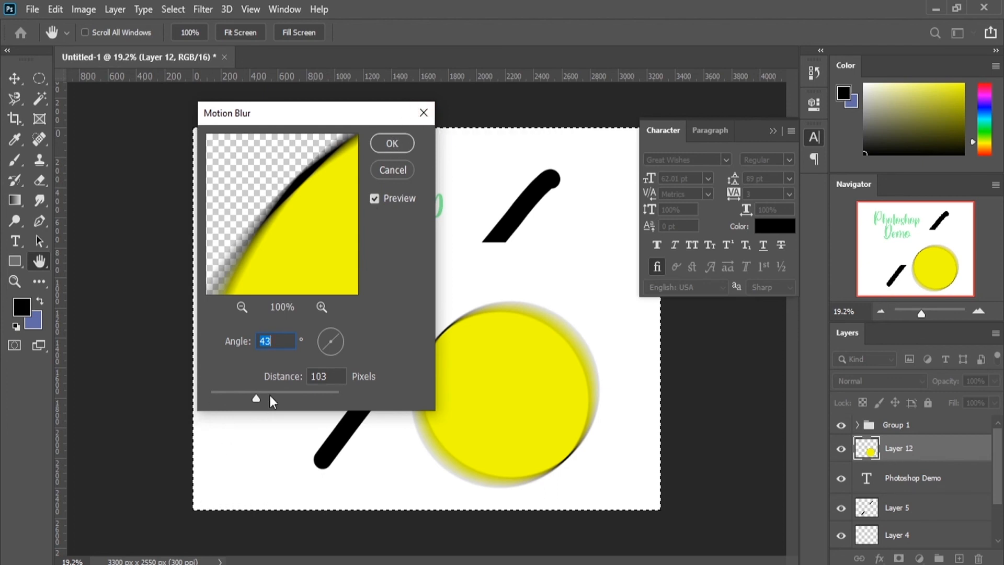
left_click_drag(256, 399, 303, 398)
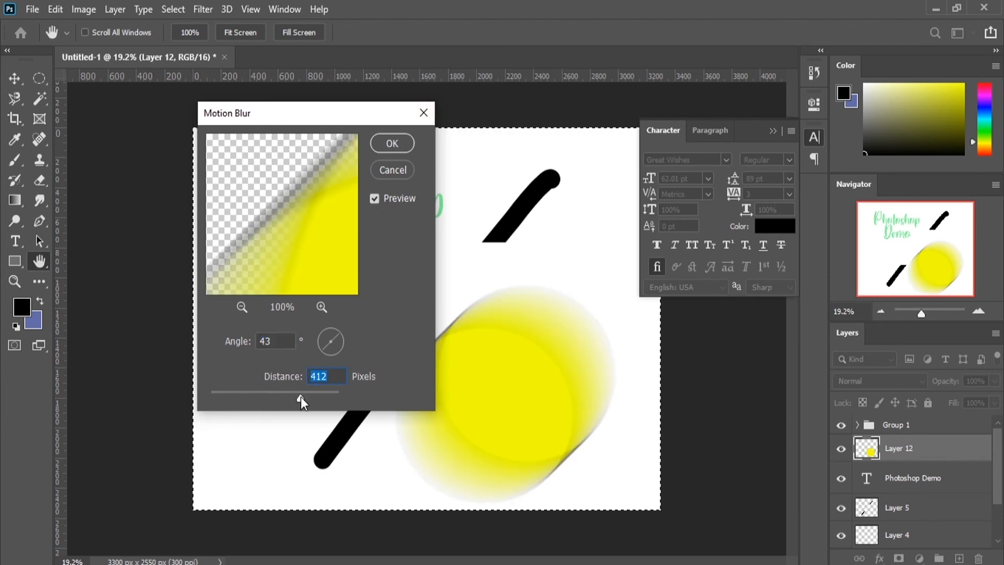
left_click(388, 144)
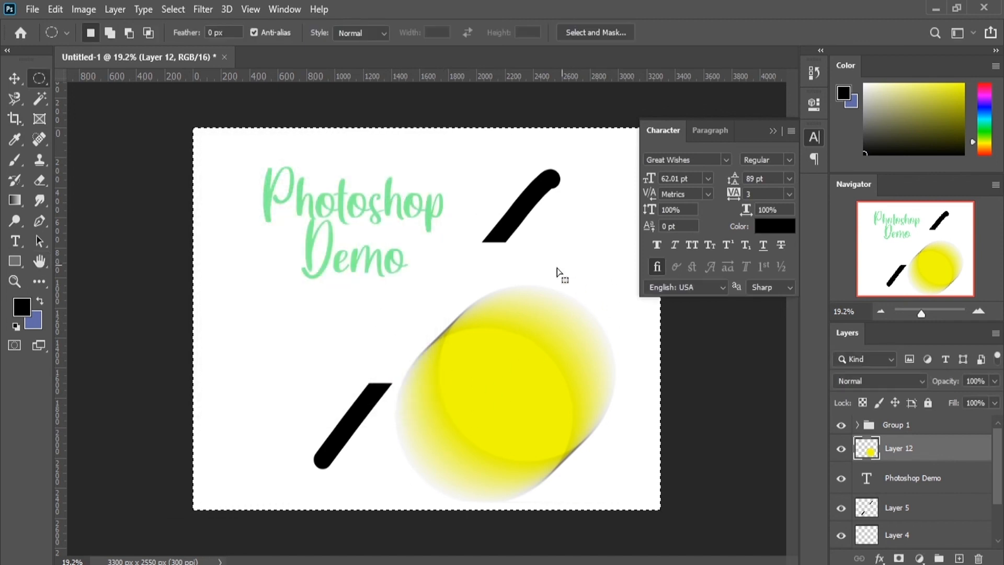
key("ctrl+d")
Zoom the canvas in and out, finishing at a 22.31% zoom level.
left_click(251, 10)
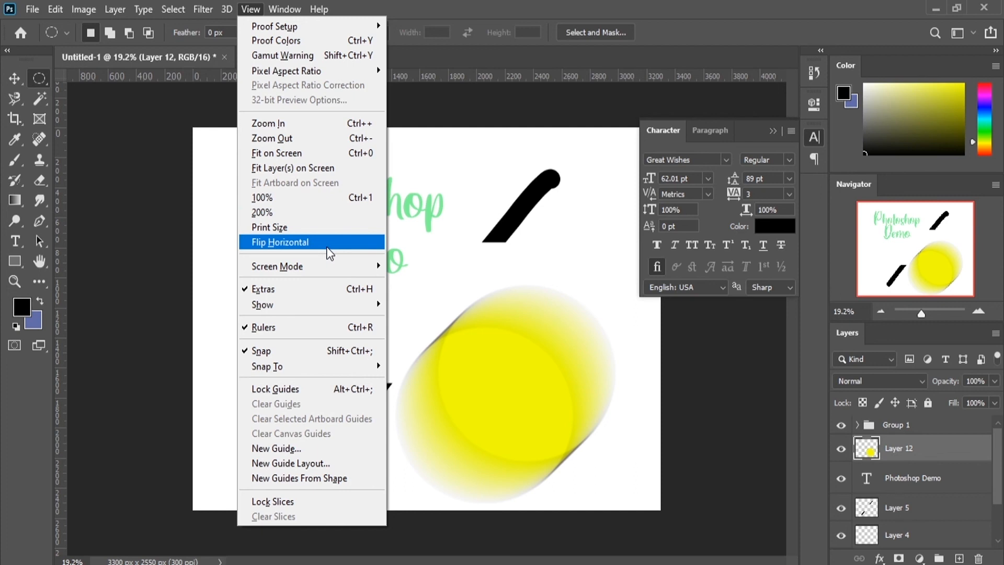
left_click(350, 131)
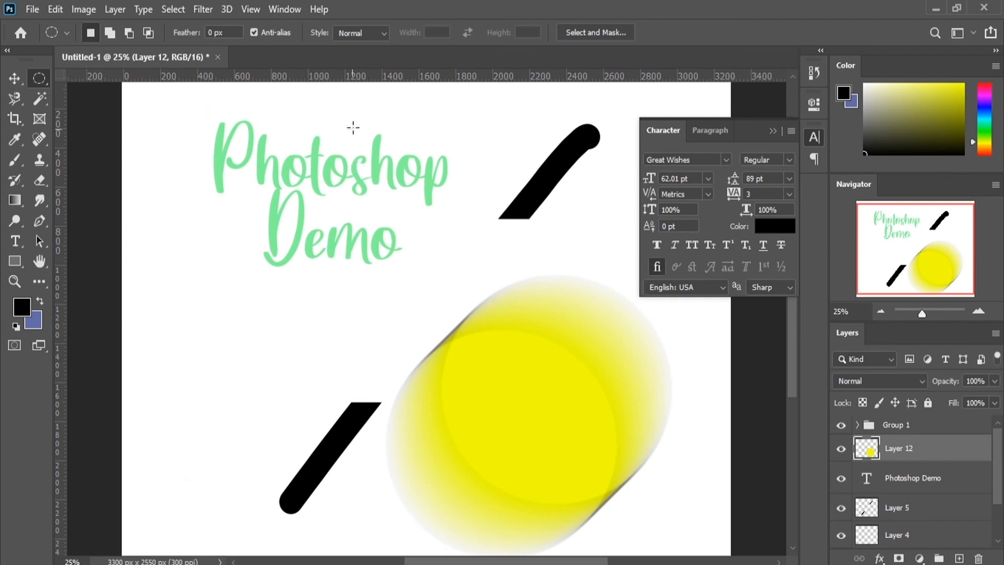
left_click(251, 10)
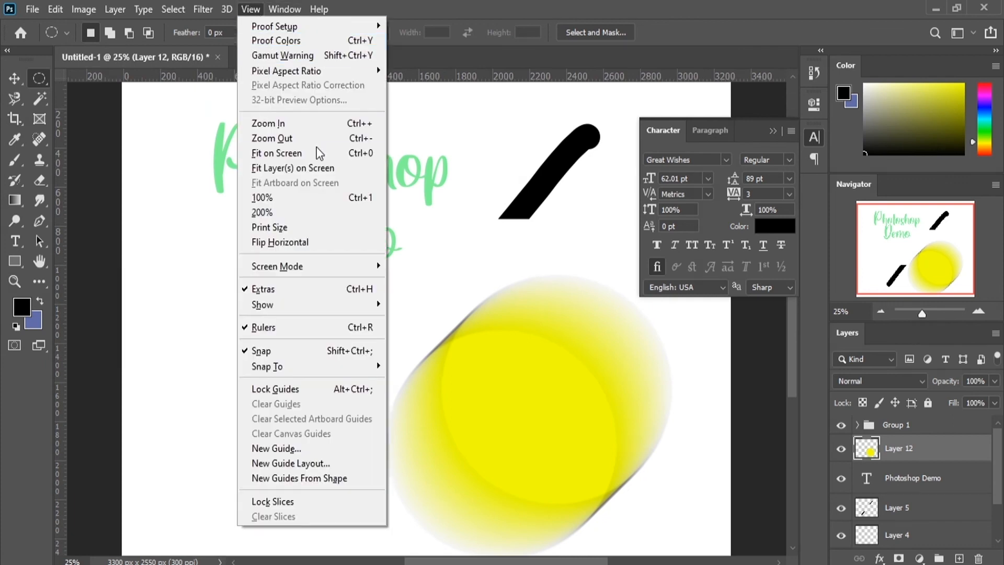
left_click(338, 139)
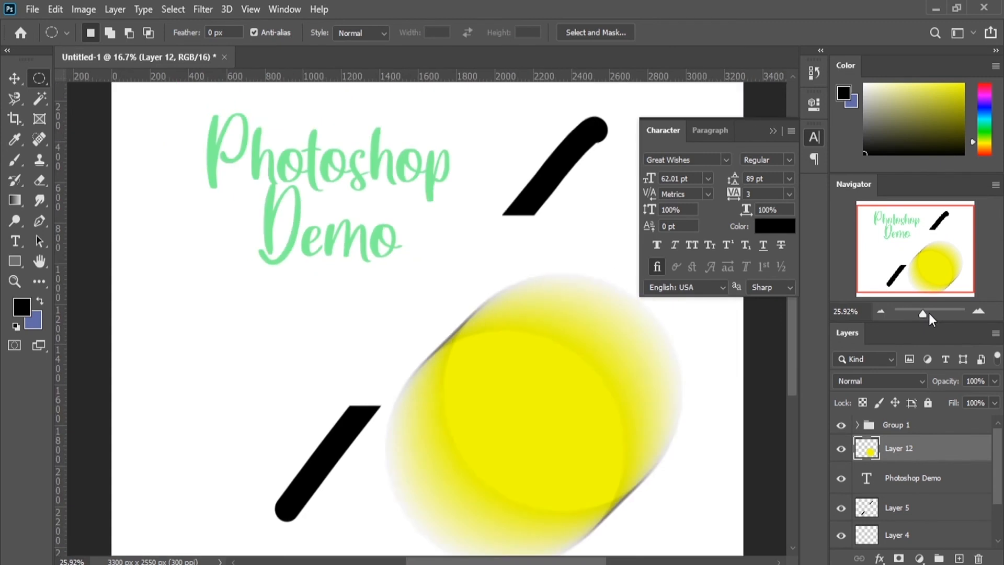
left_click_drag(929, 313, 923, 312)
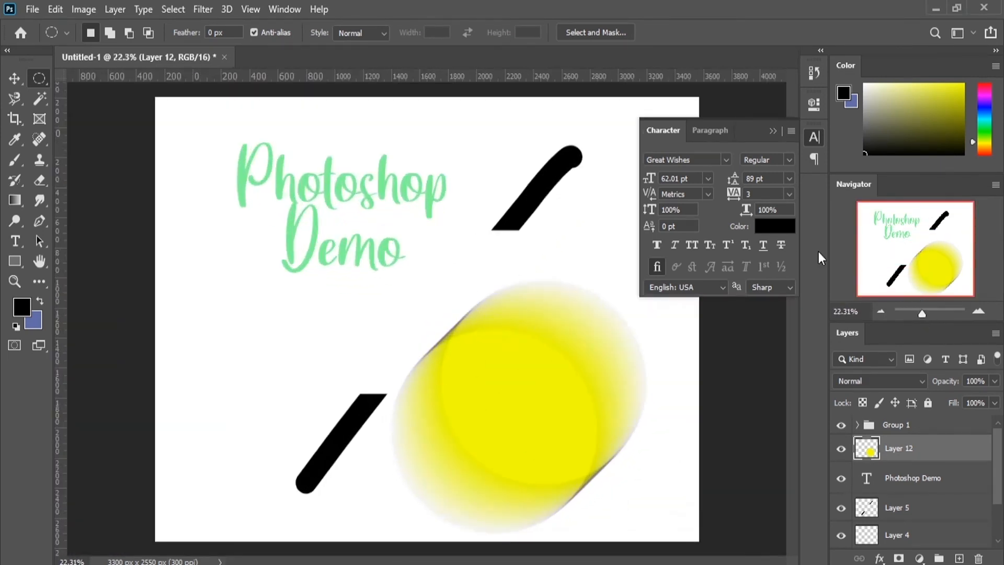
left_click(246, 9)
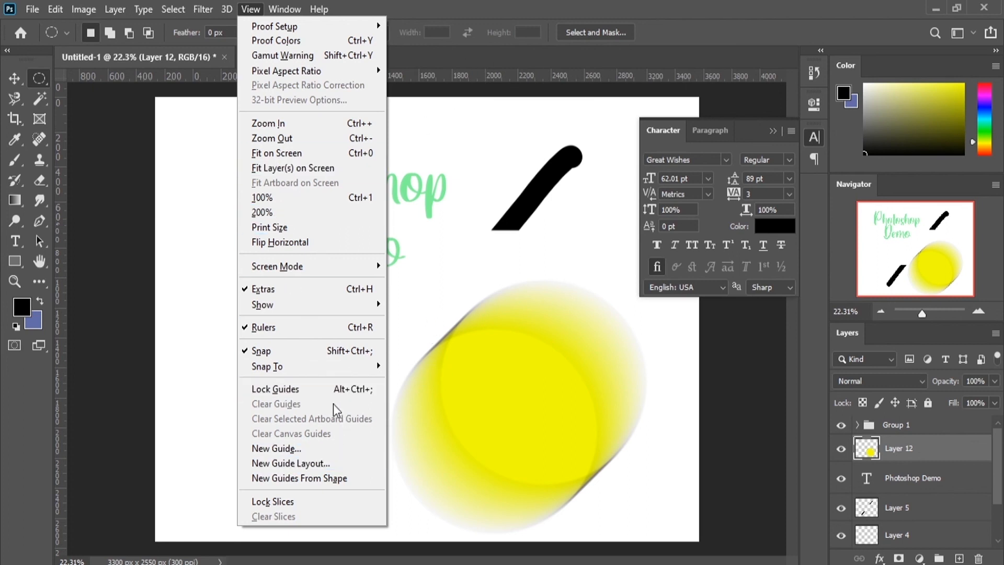
mouse_move(346, 309)
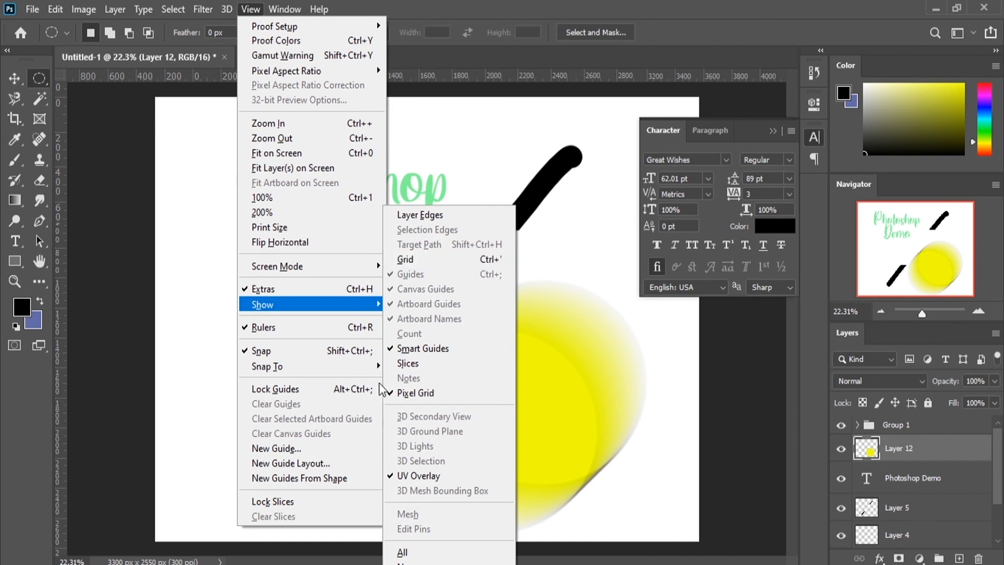
Show the Histogram panel, float it over the canvas, and close it.
mouse_move(287, 9)
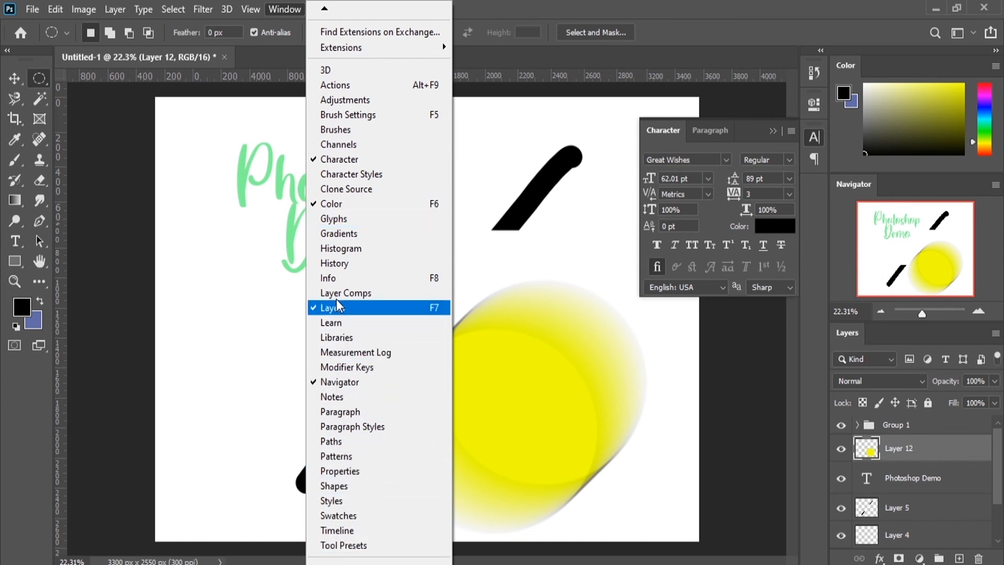
left_click(352, 249)
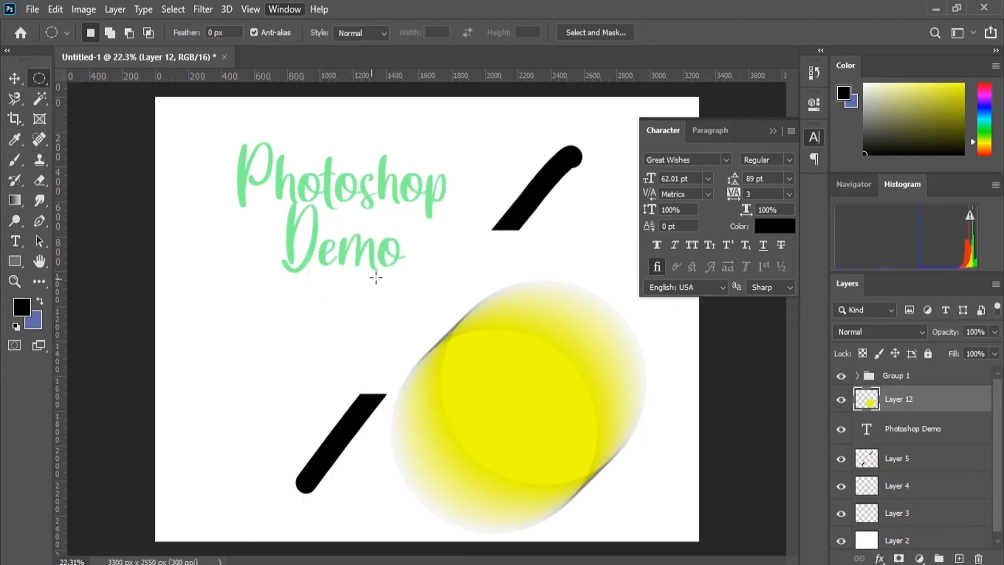
left_click_drag(905, 184, 435, 341)
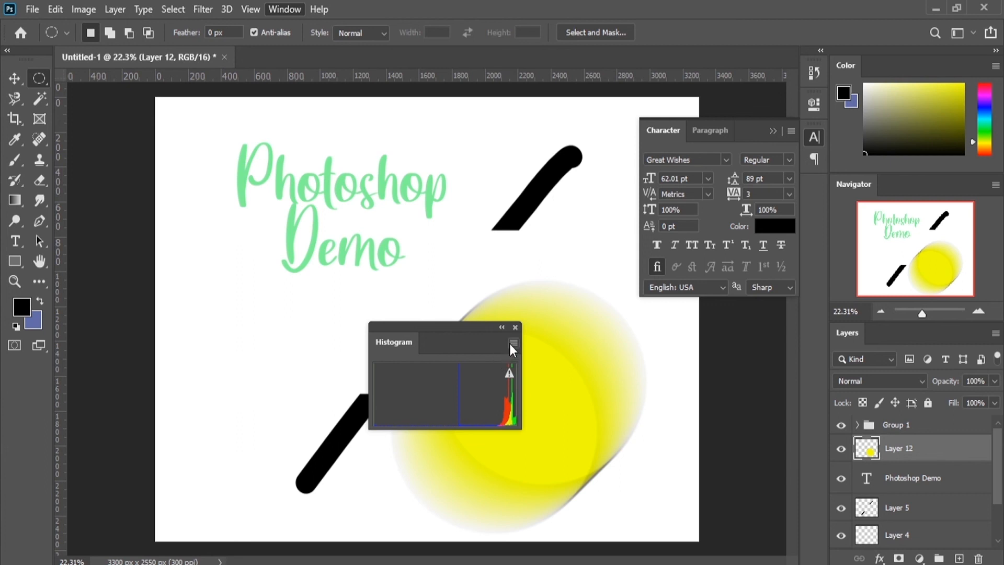
left_click(515, 328)
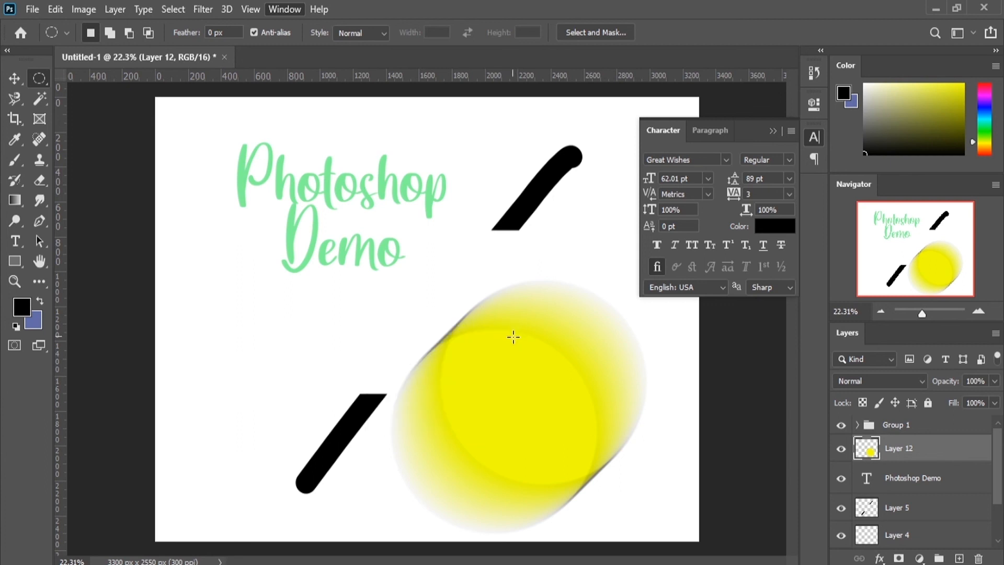
left_click(319, 9)
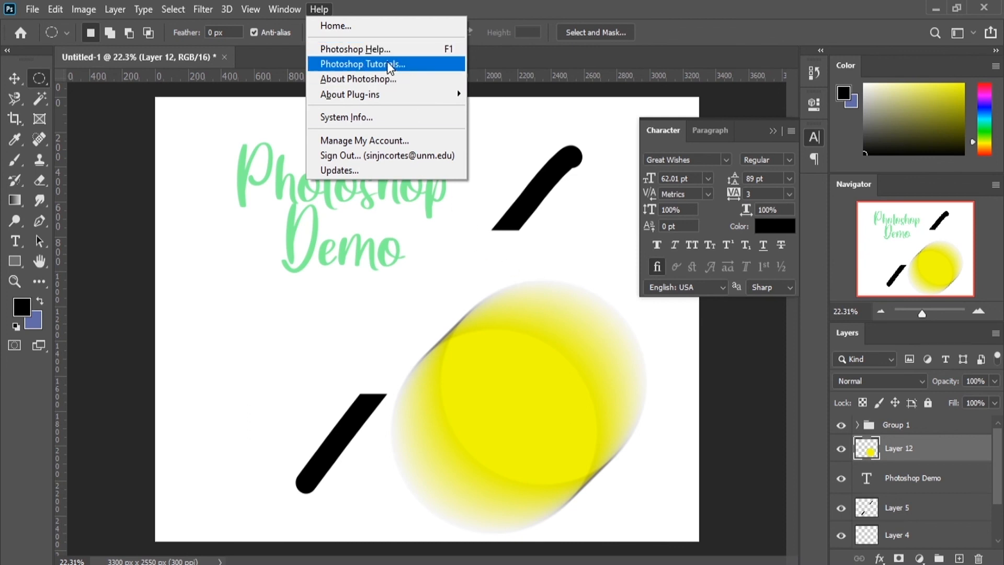
key("Escape")
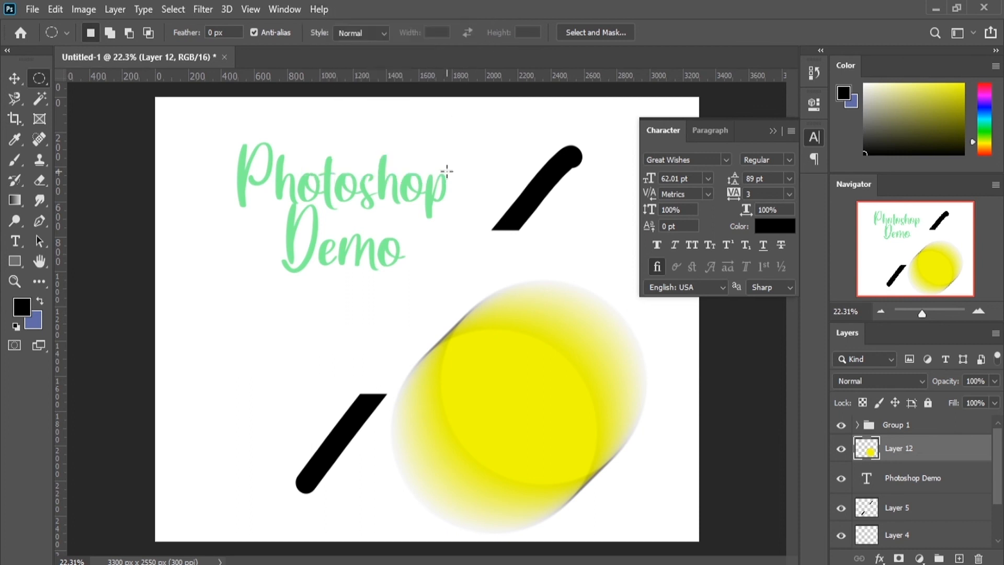